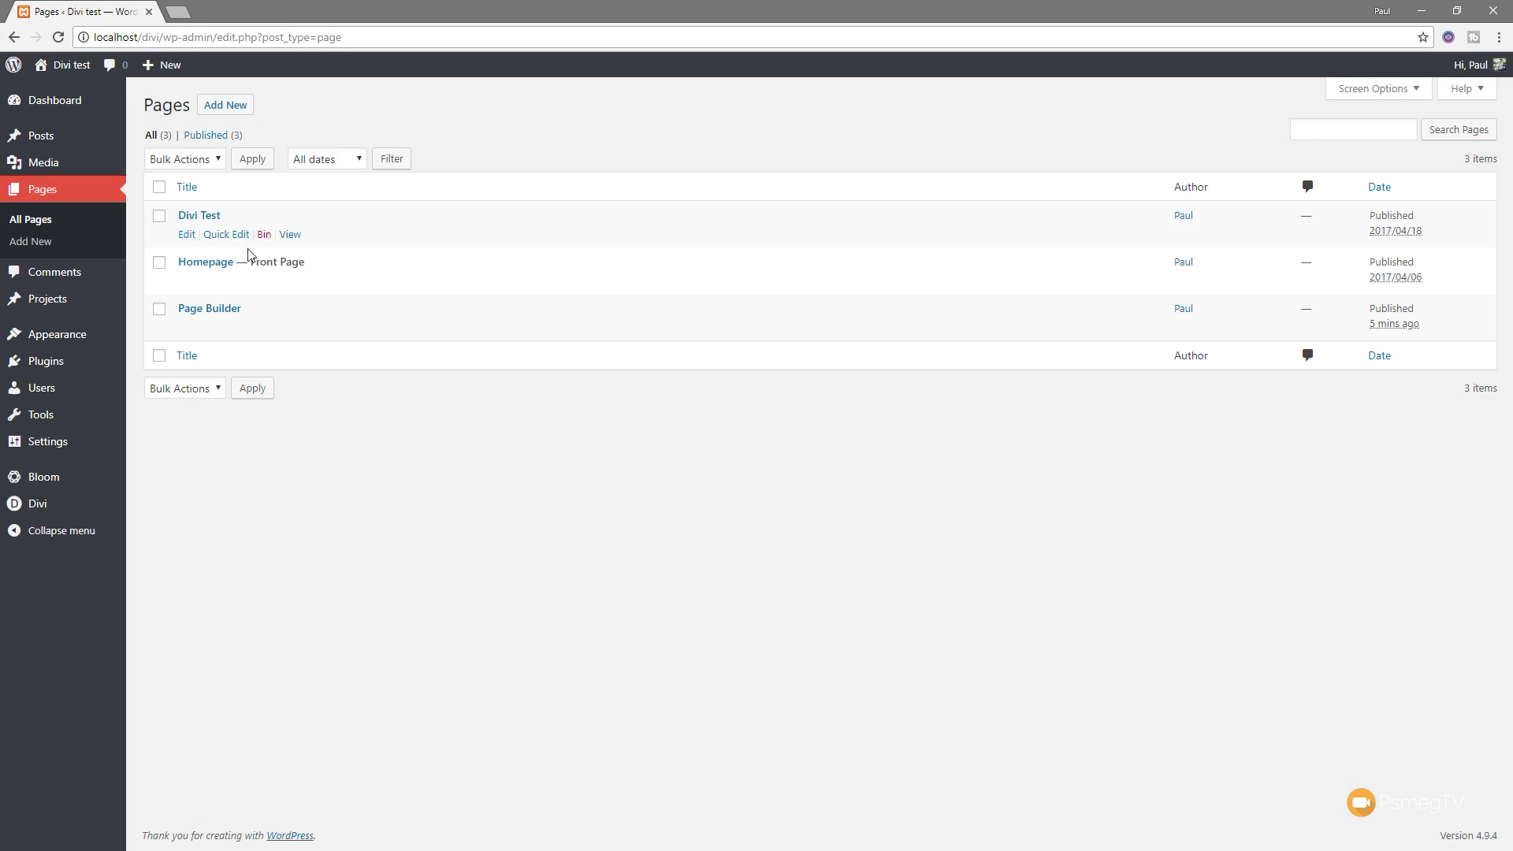
Open the Page Builder page for editing, enable the Divi Builder and launch its Visual Builder
left_click(222, 312)
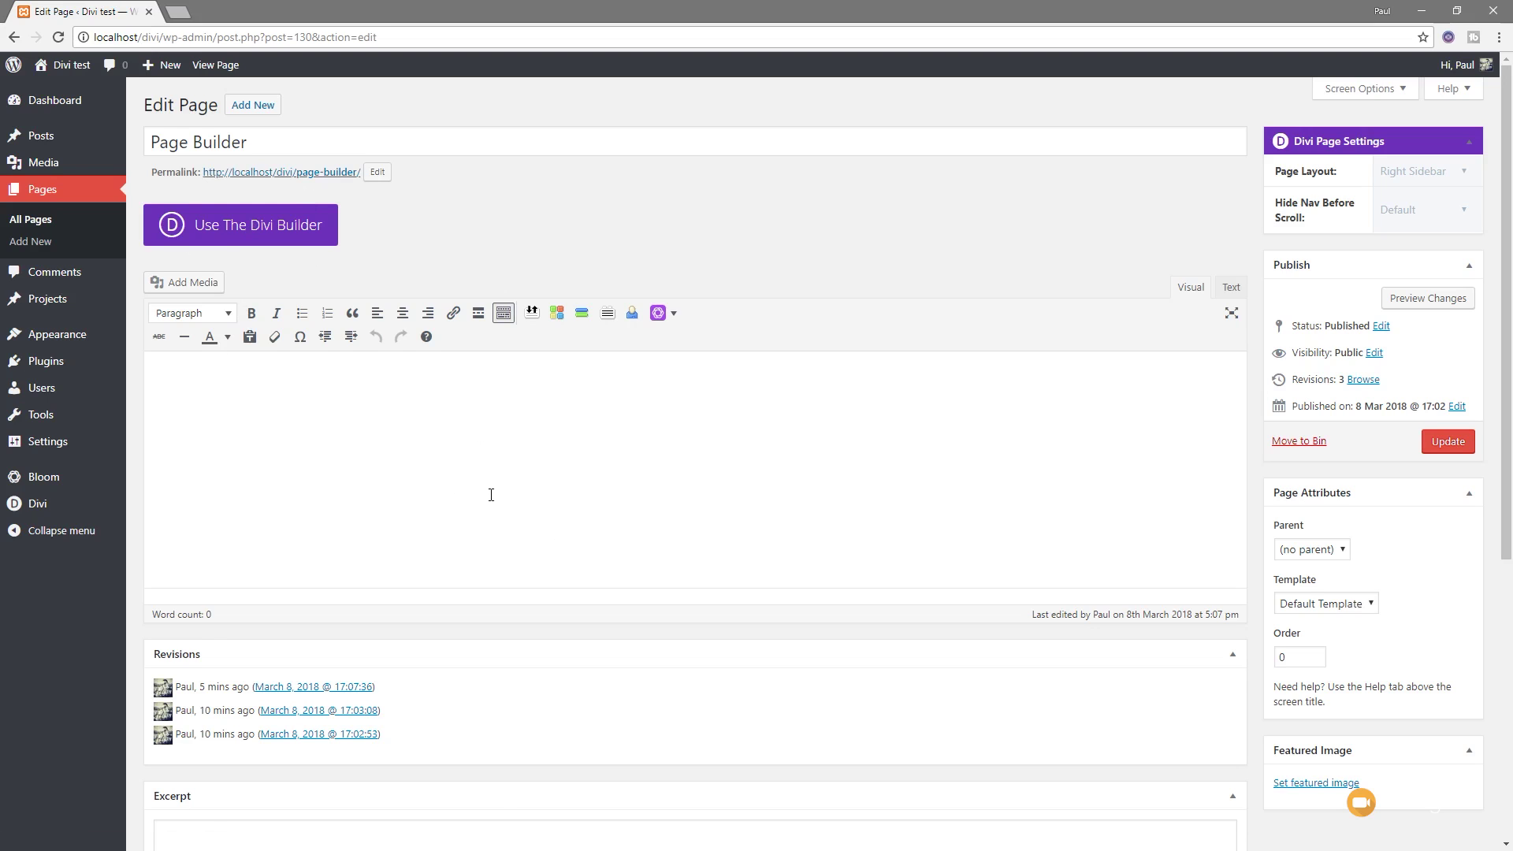
left_click(297, 233)
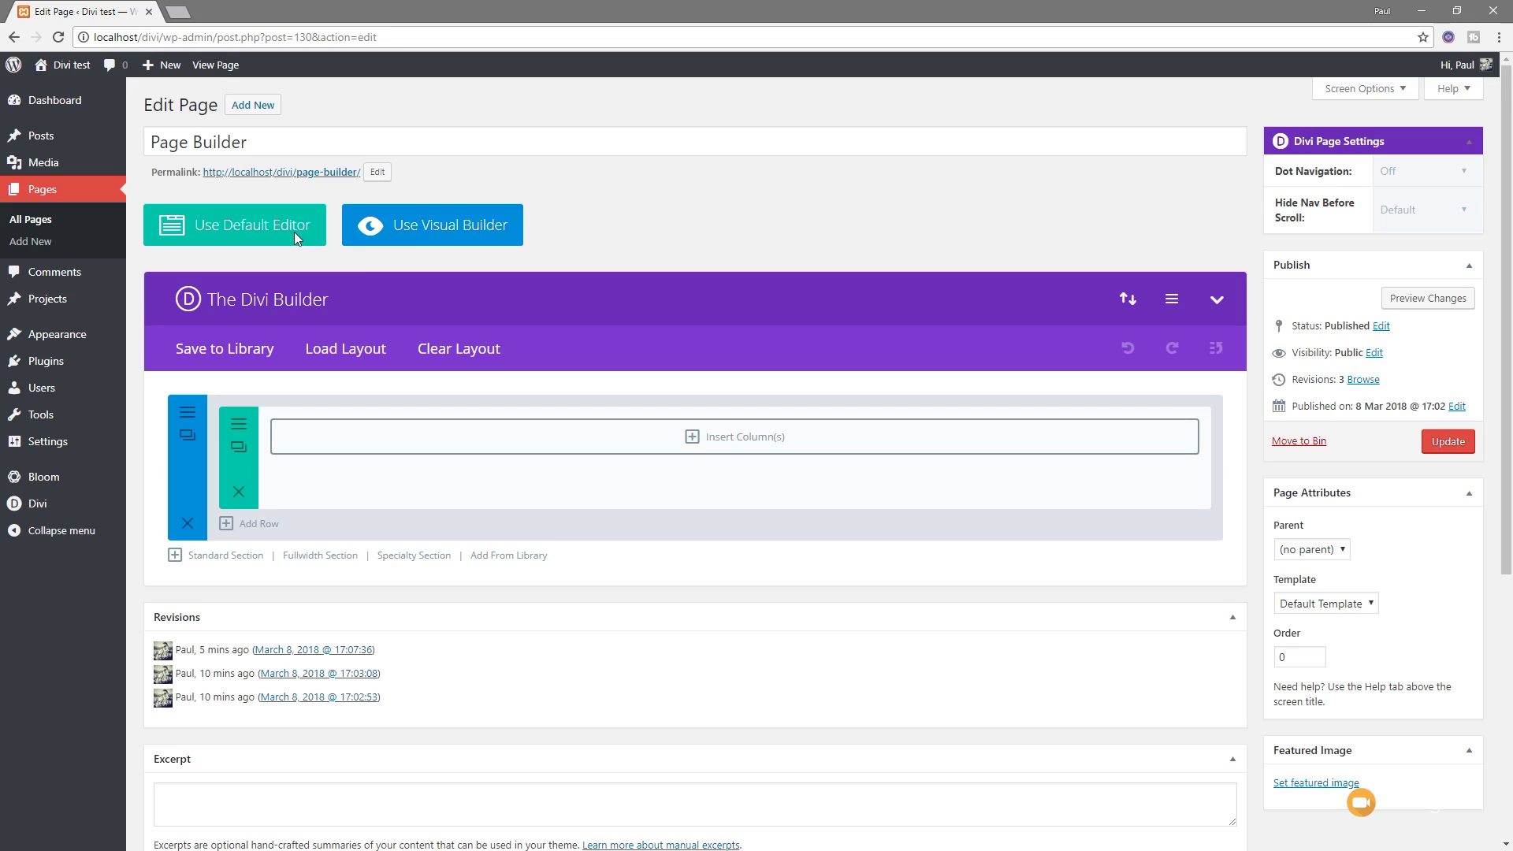
left_click(422, 235)
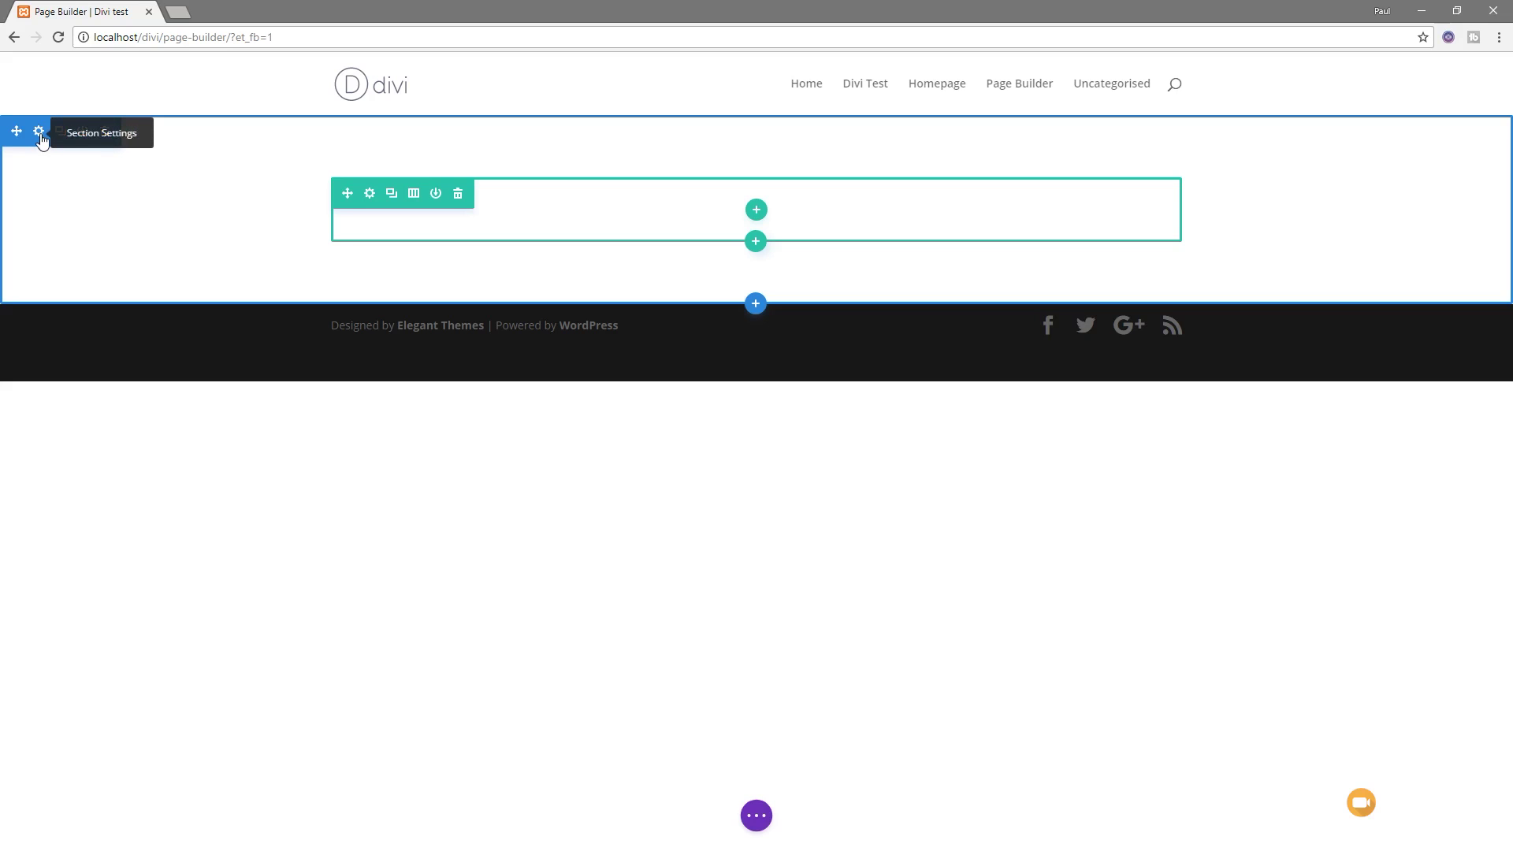
Look through the section's settings, including the Background options and the Layout and Sizing design options
left_click(39, 131)
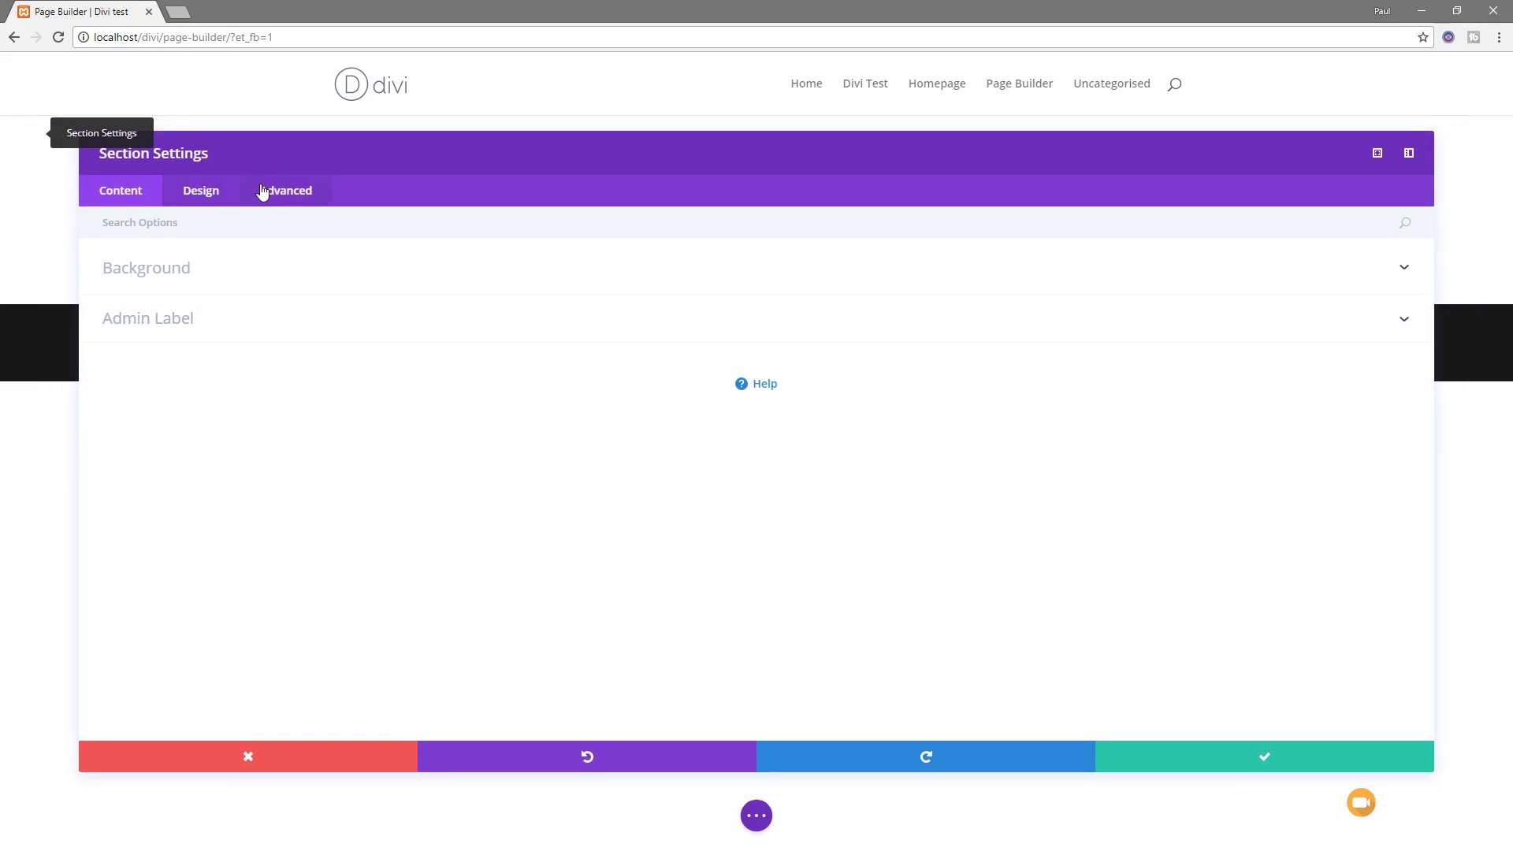
left_click(153, 278)
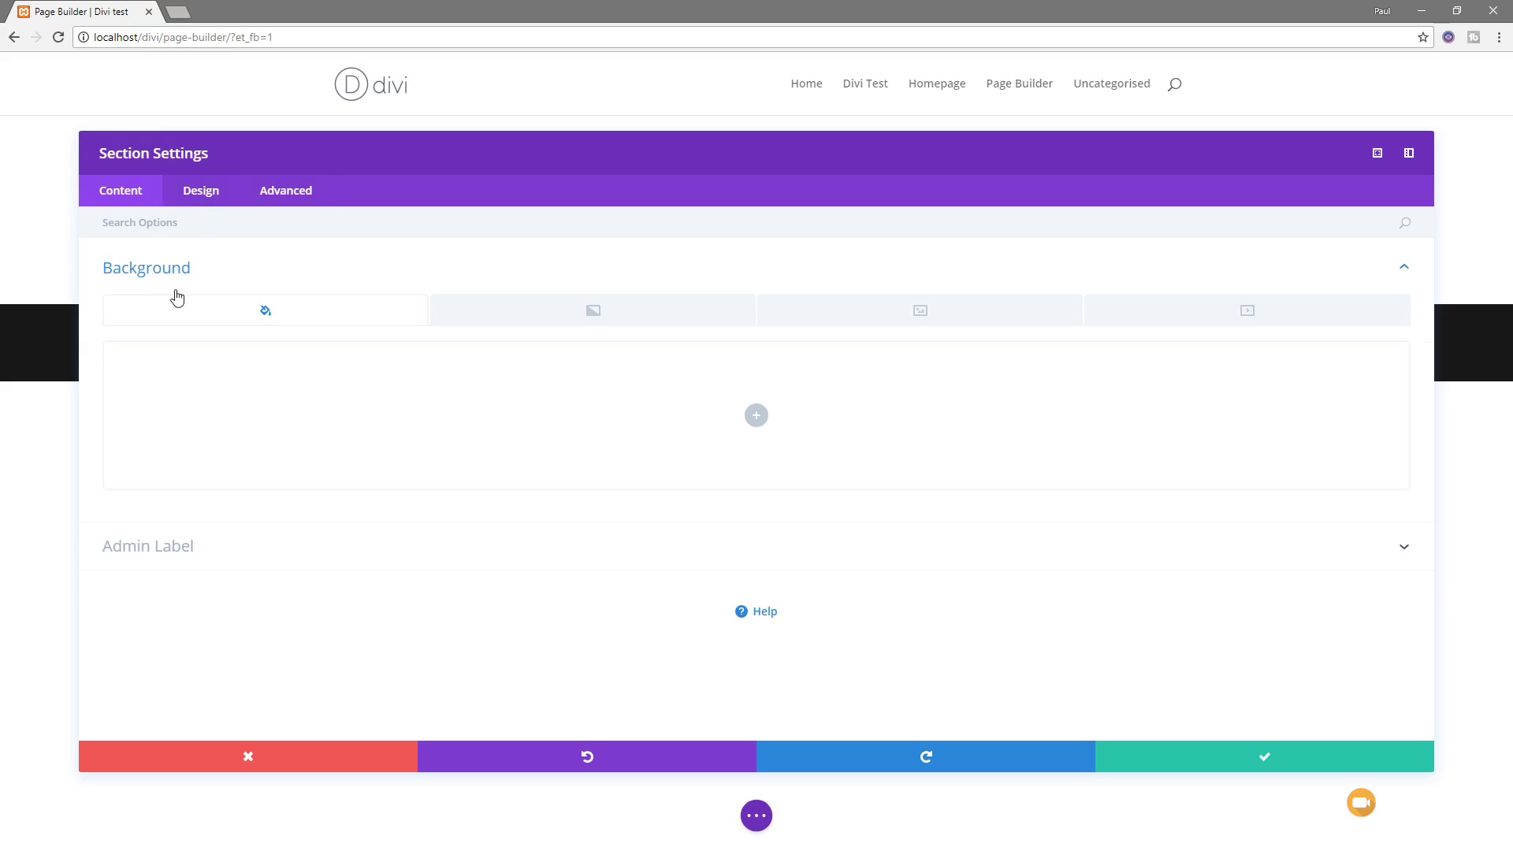
left_click(207, 201)
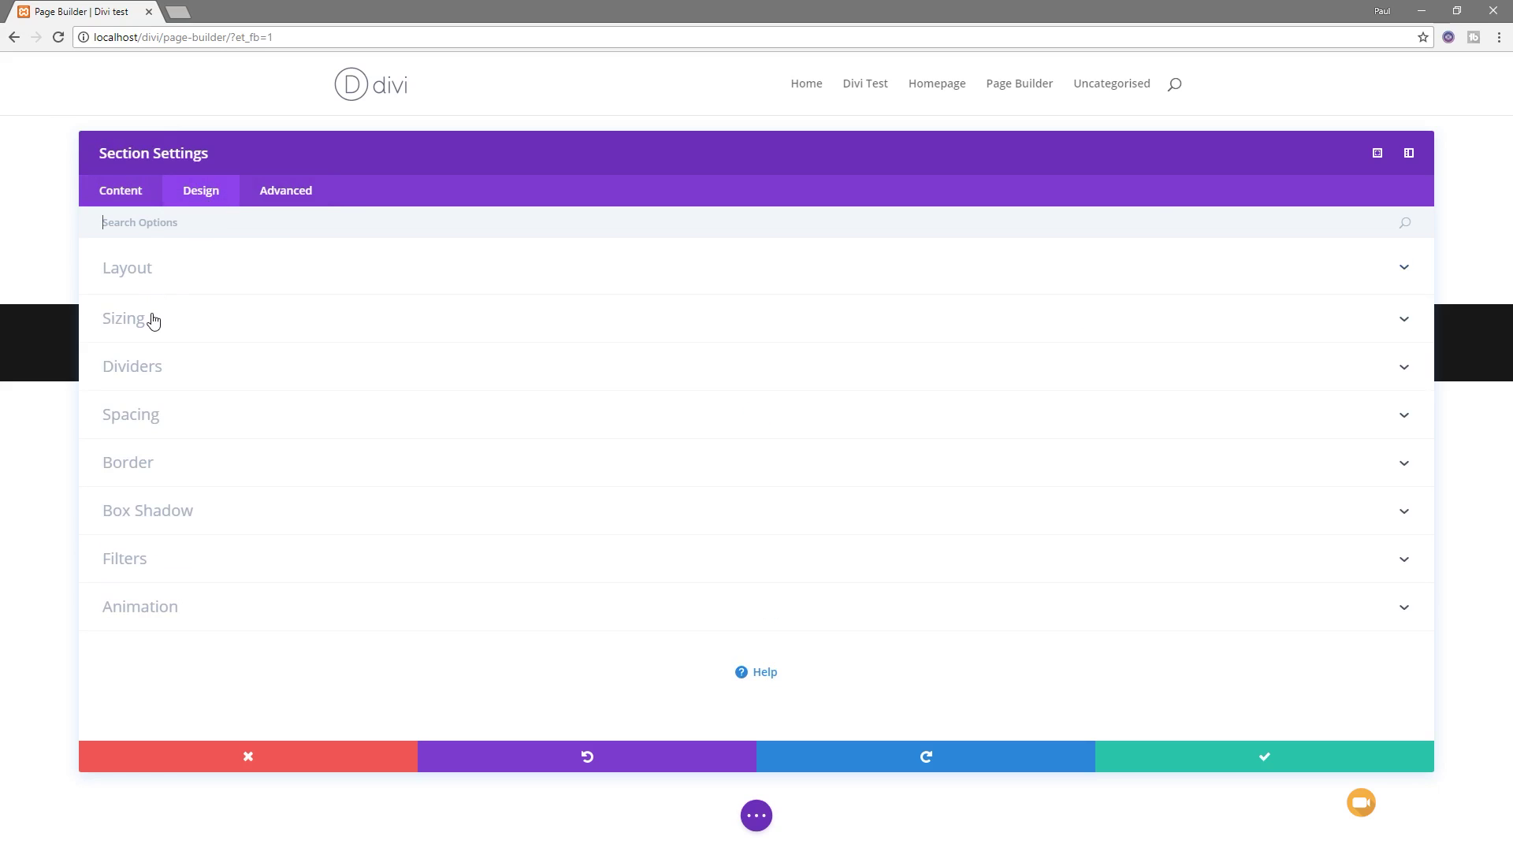
left_click(161, 282)
left_click(144, 382)
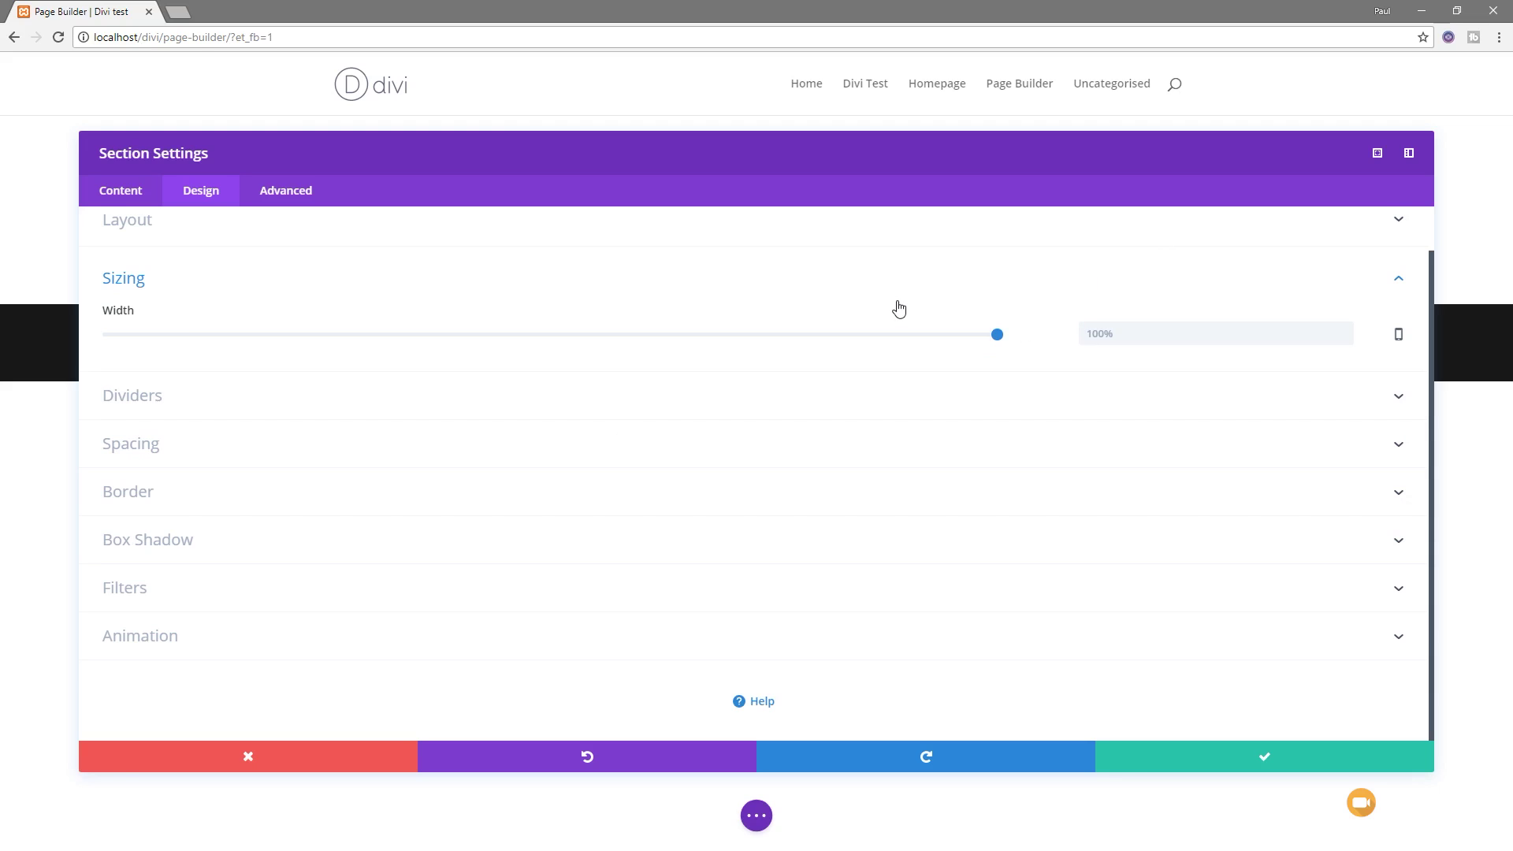
scroll(899, 307, "up", 1)
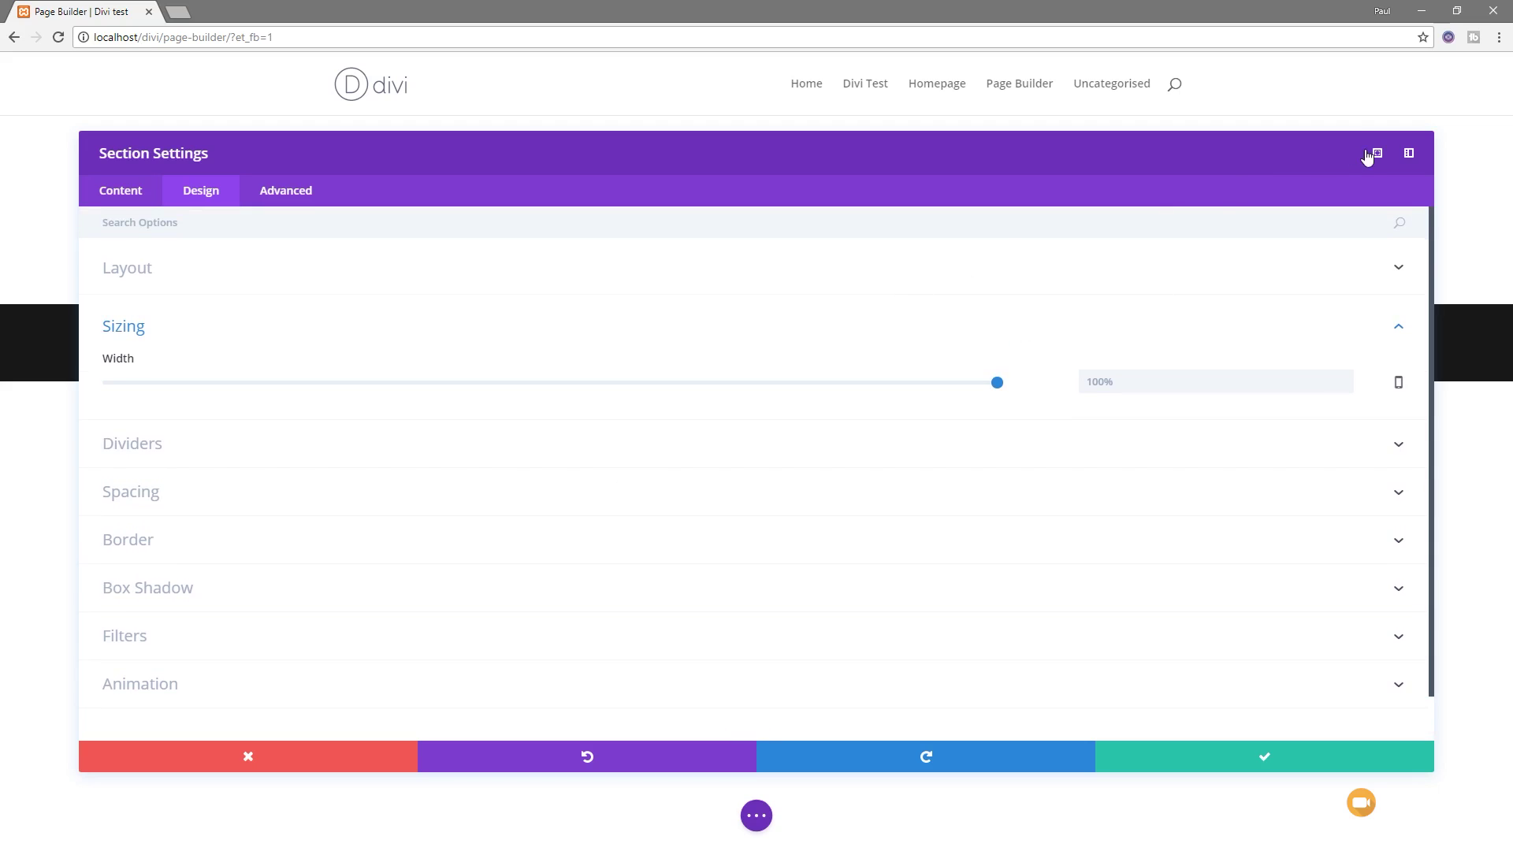
Try the Section Settings window docked and floating, leave it docked as a sidebar, and close it without saving section changes
left_click(1410, 153)
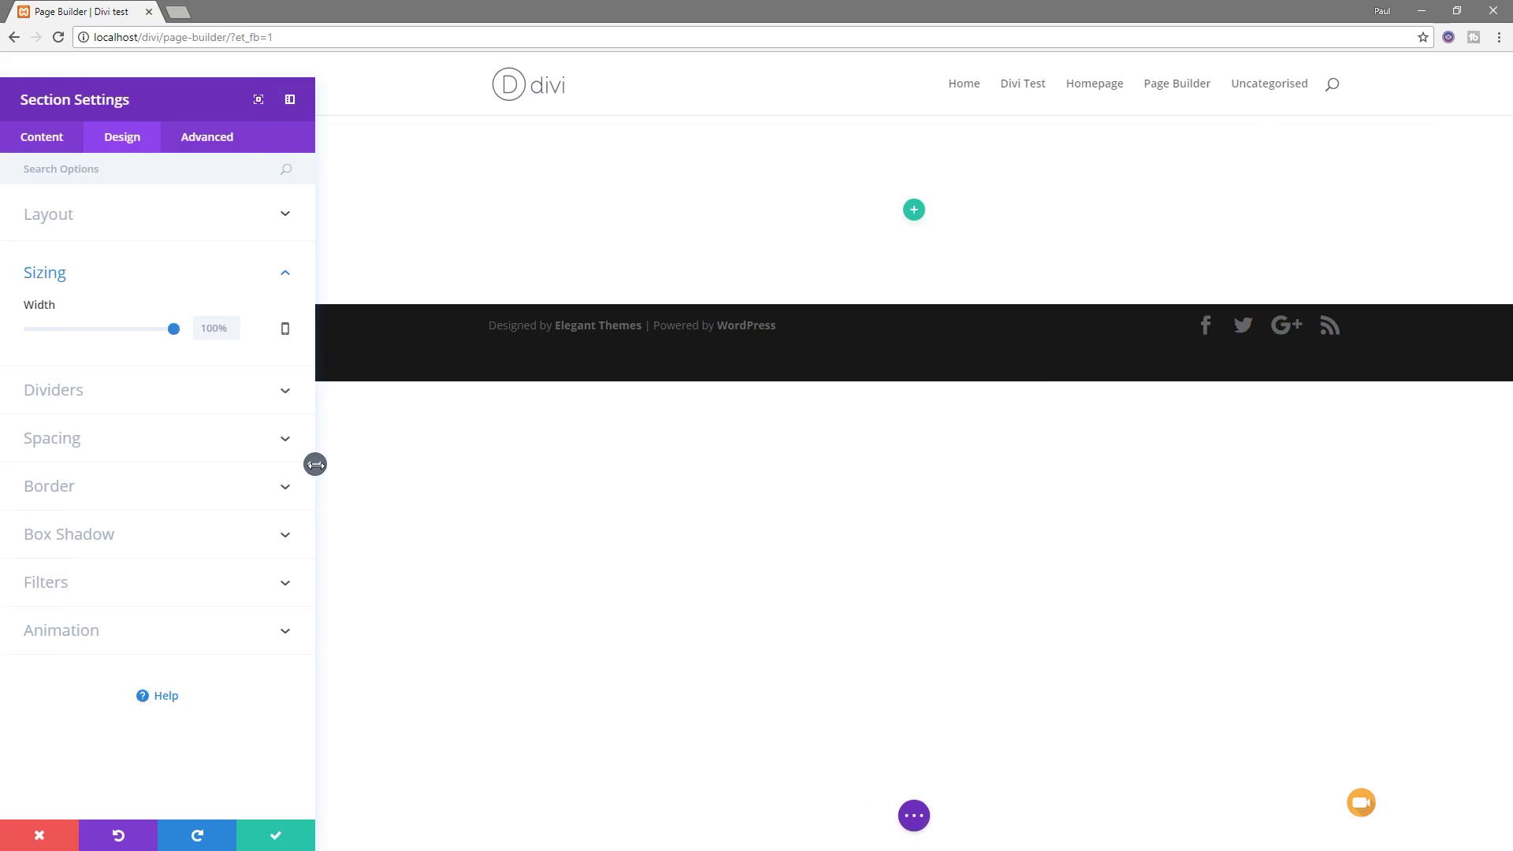
left_click_drag(315, 464, 266, 470)
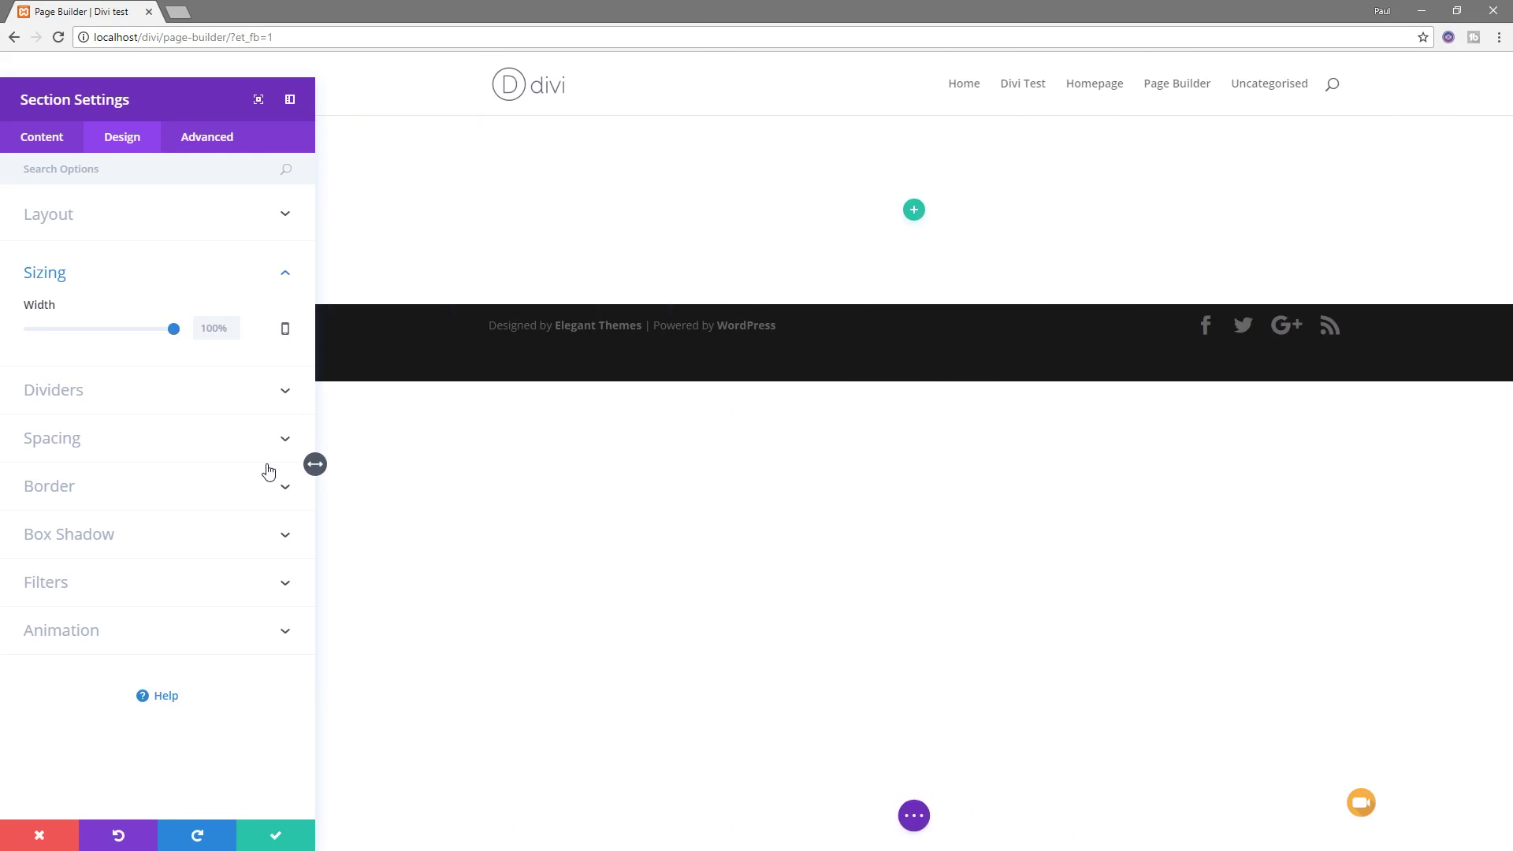
left_click(258, 100)
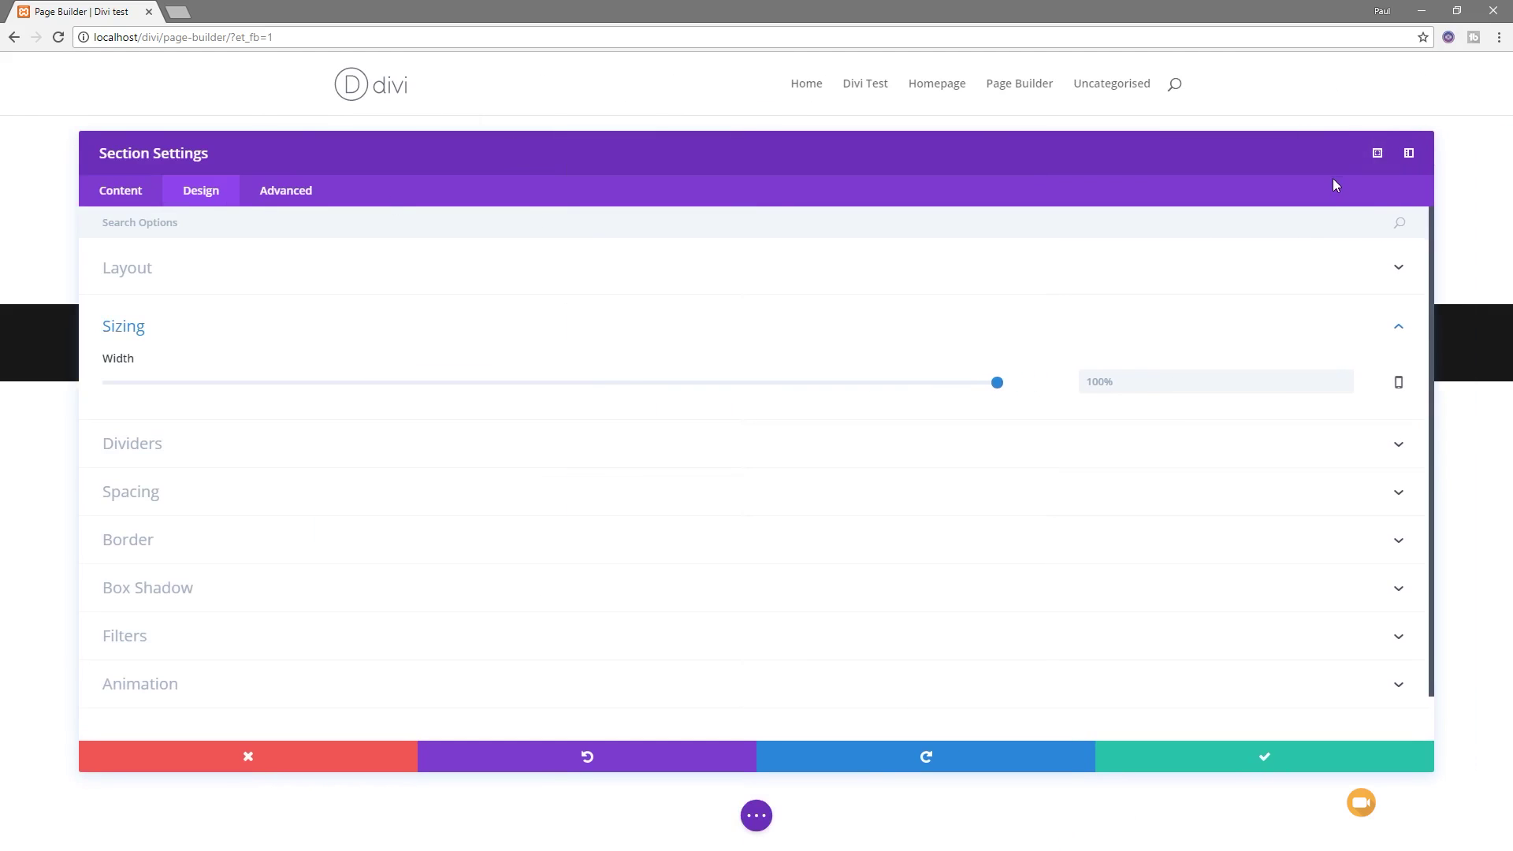
left_click(1408, 154)
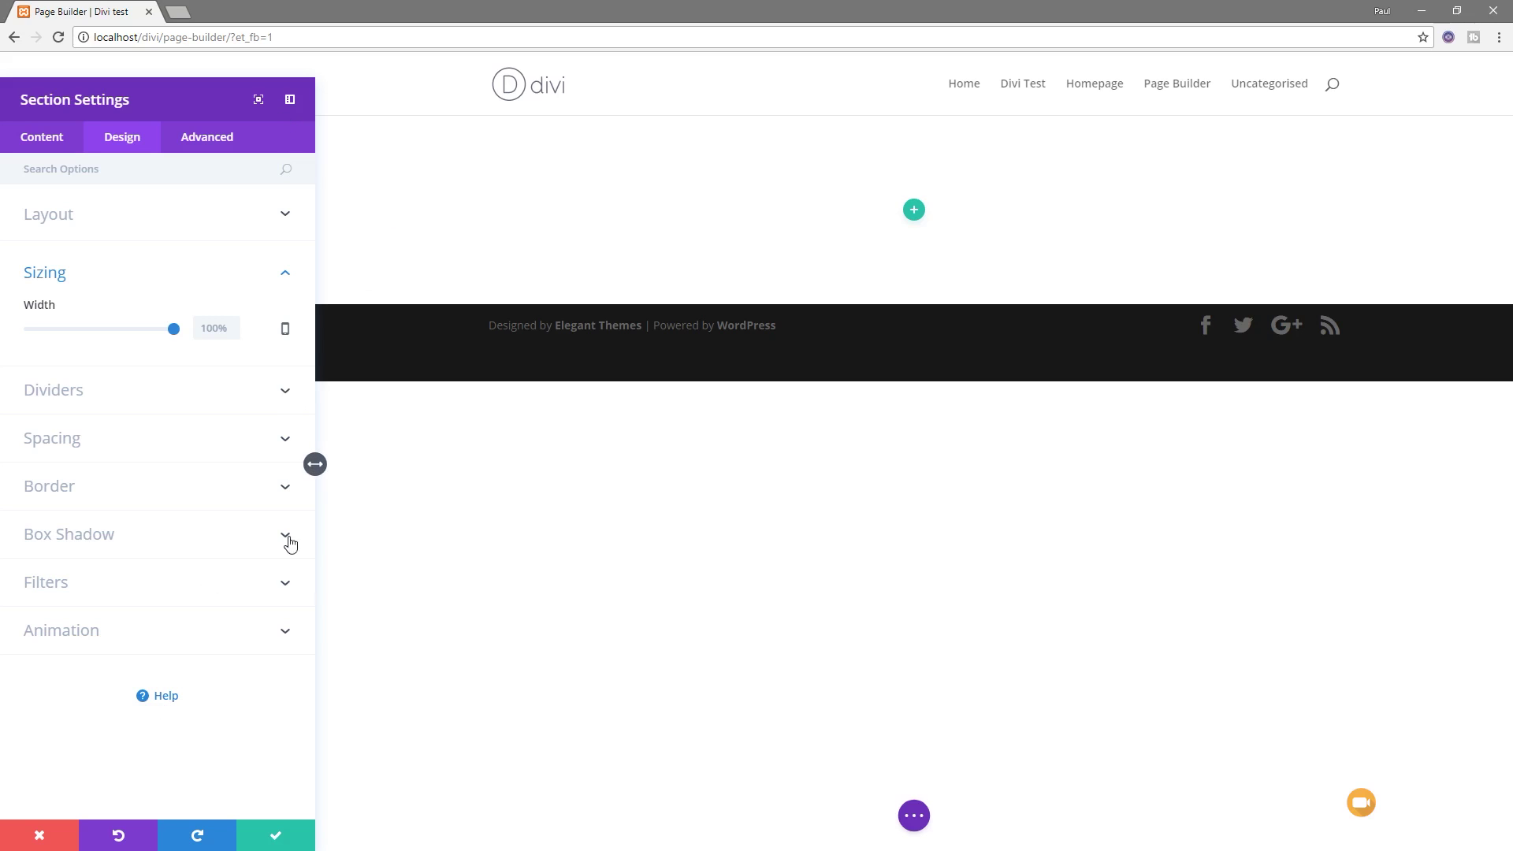
left_click(37, 837)
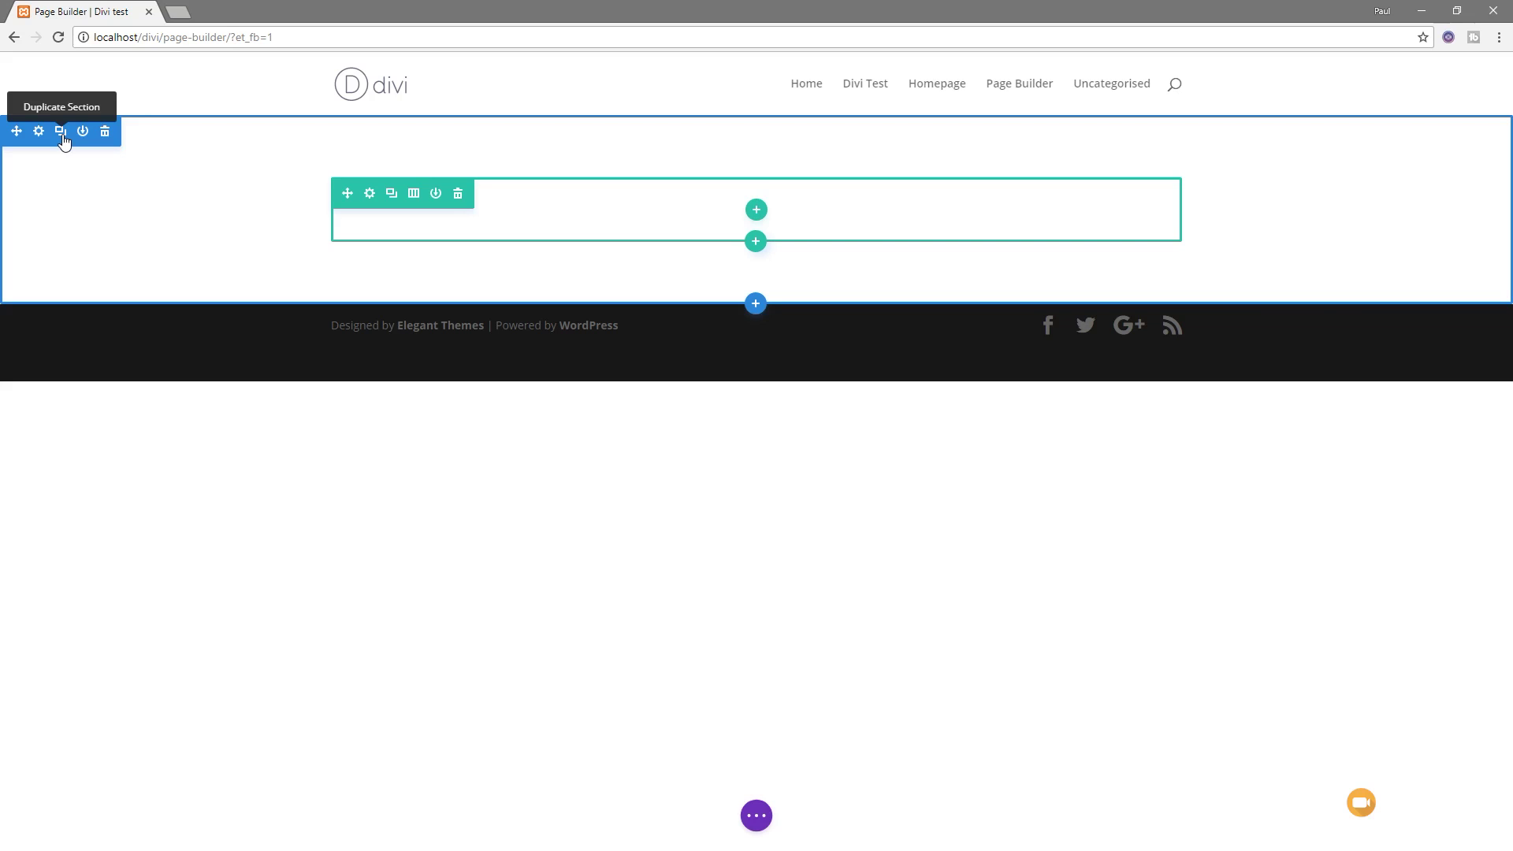
Duplicate the section and delete the copy
left_click(62, 133)
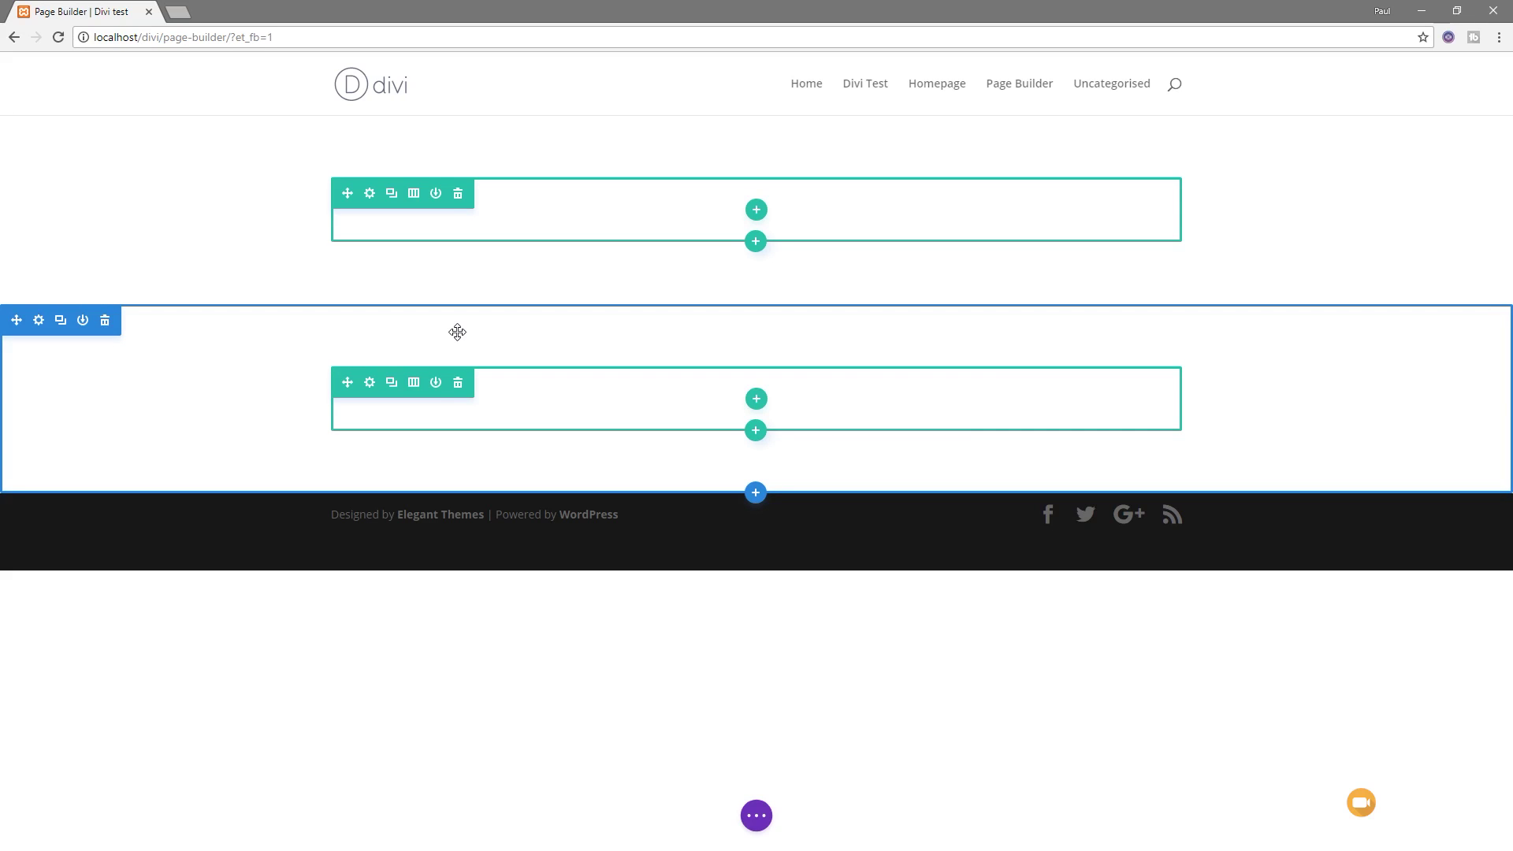
left_click(106, 322)
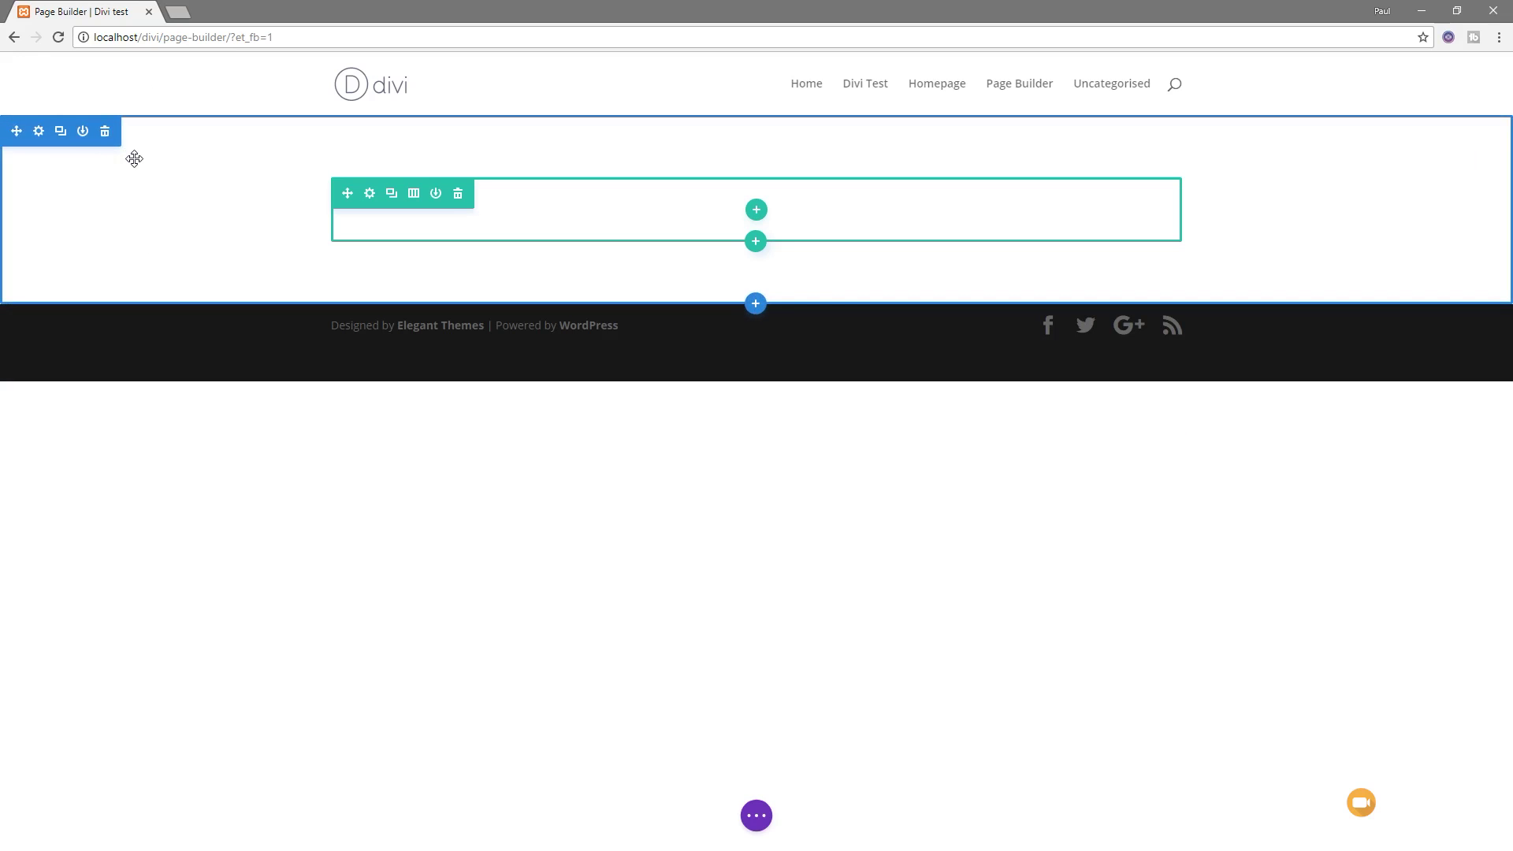
Give the section's empty row a single column, and change its structure to three equal columns
left_click(413, 197)
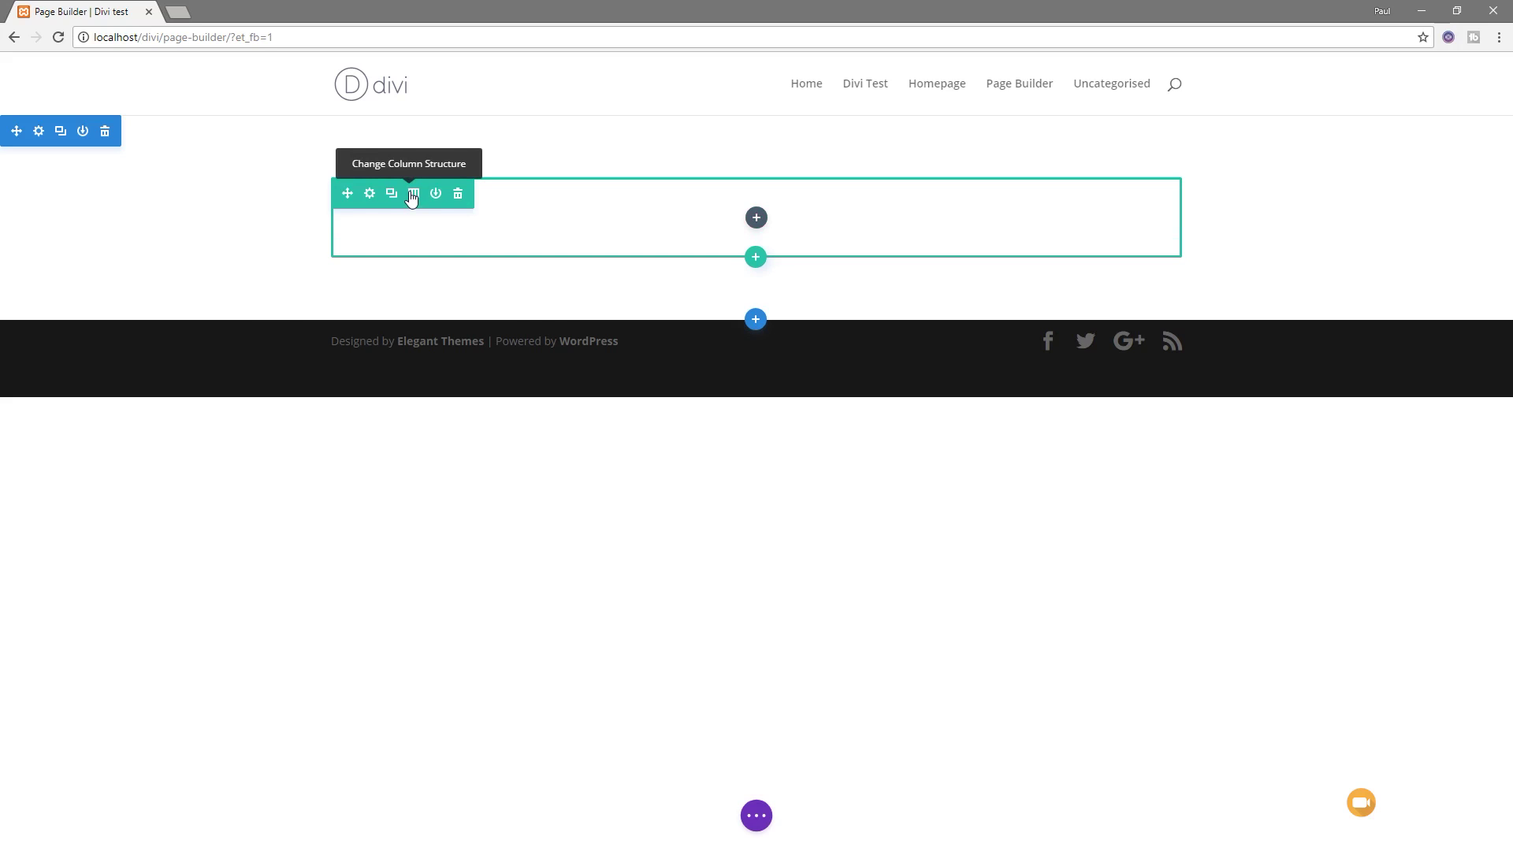
left_click(411, 197)
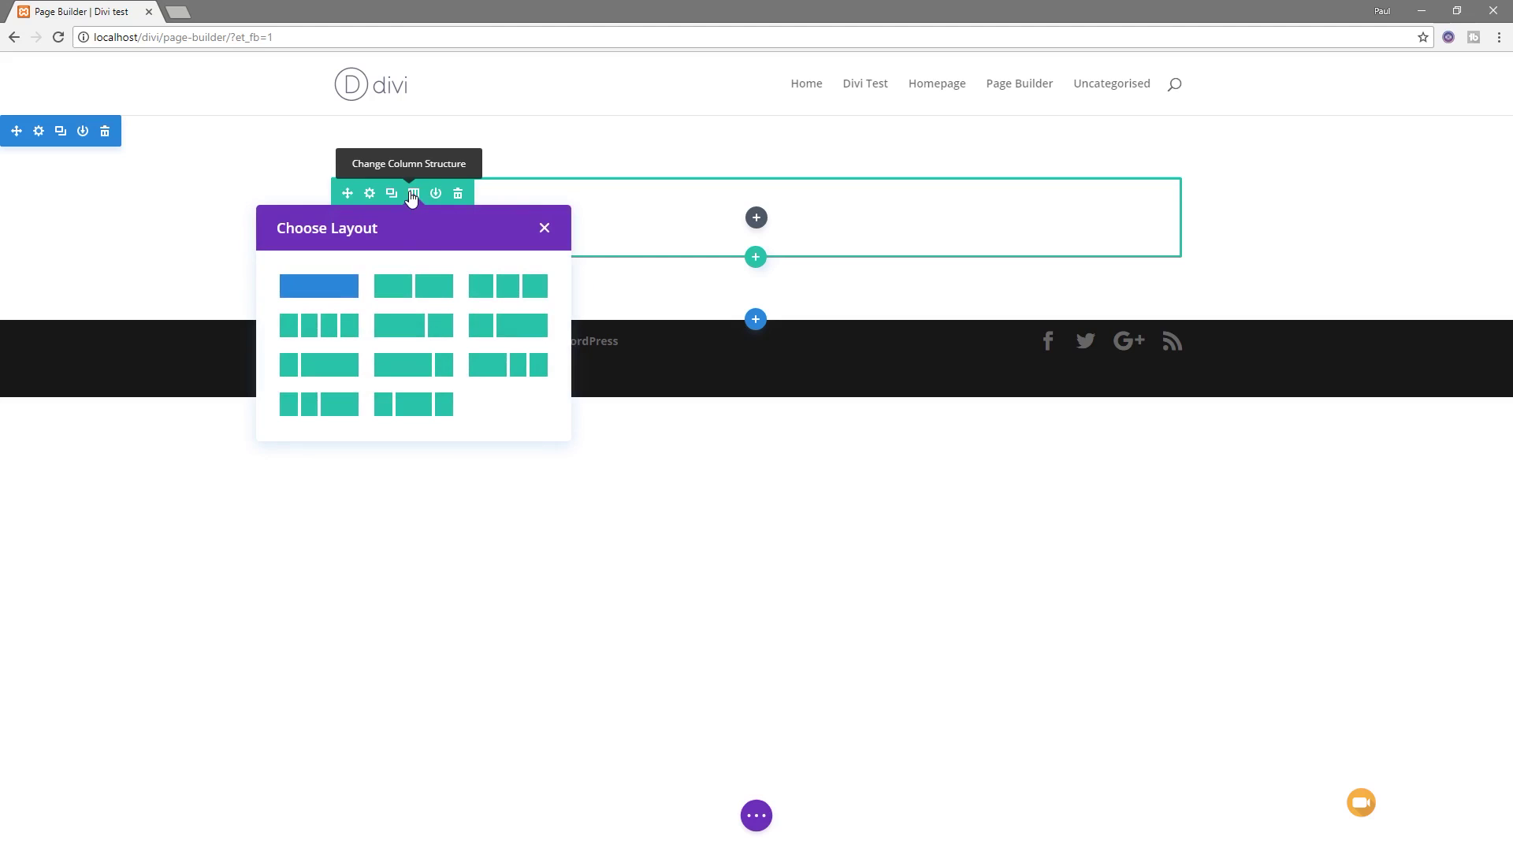
left_click(514, 298)
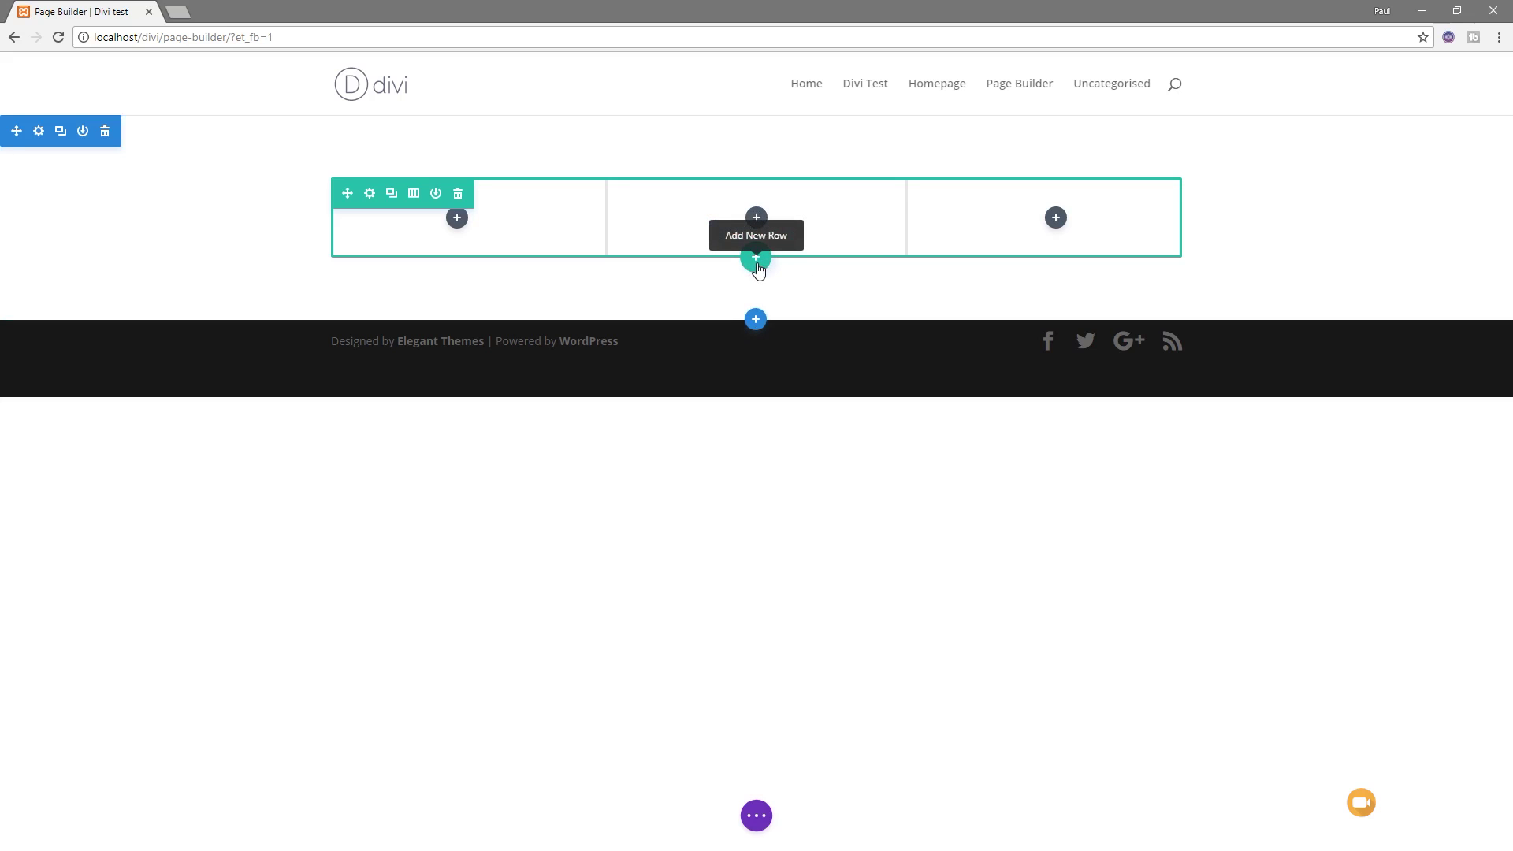
Add a single-column row beneath the three-column row without inserting a module, and delete that new row
left_click(757, 260)
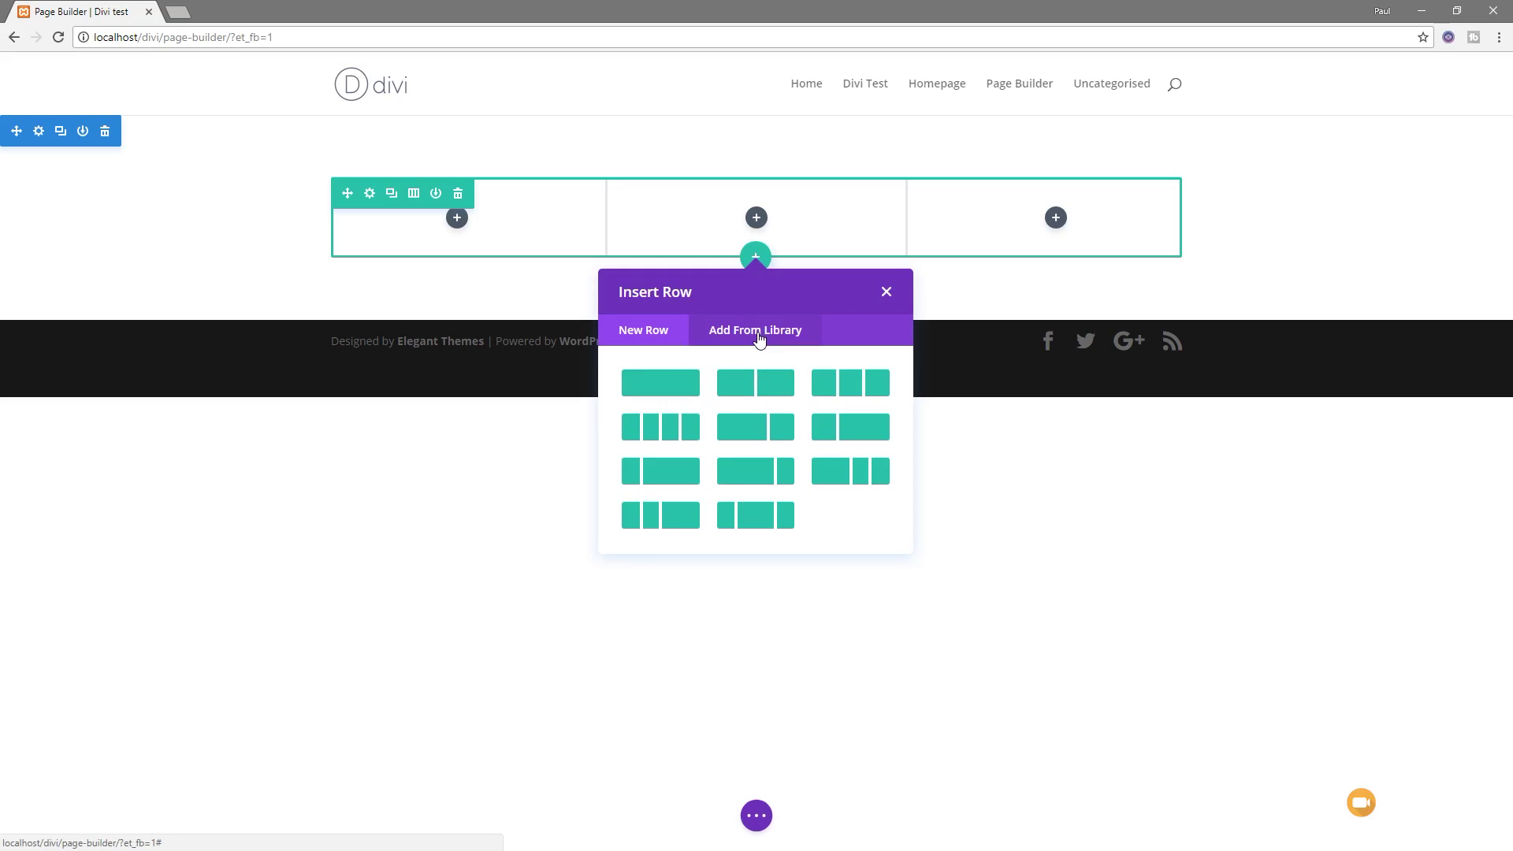
left_click(674, 386)
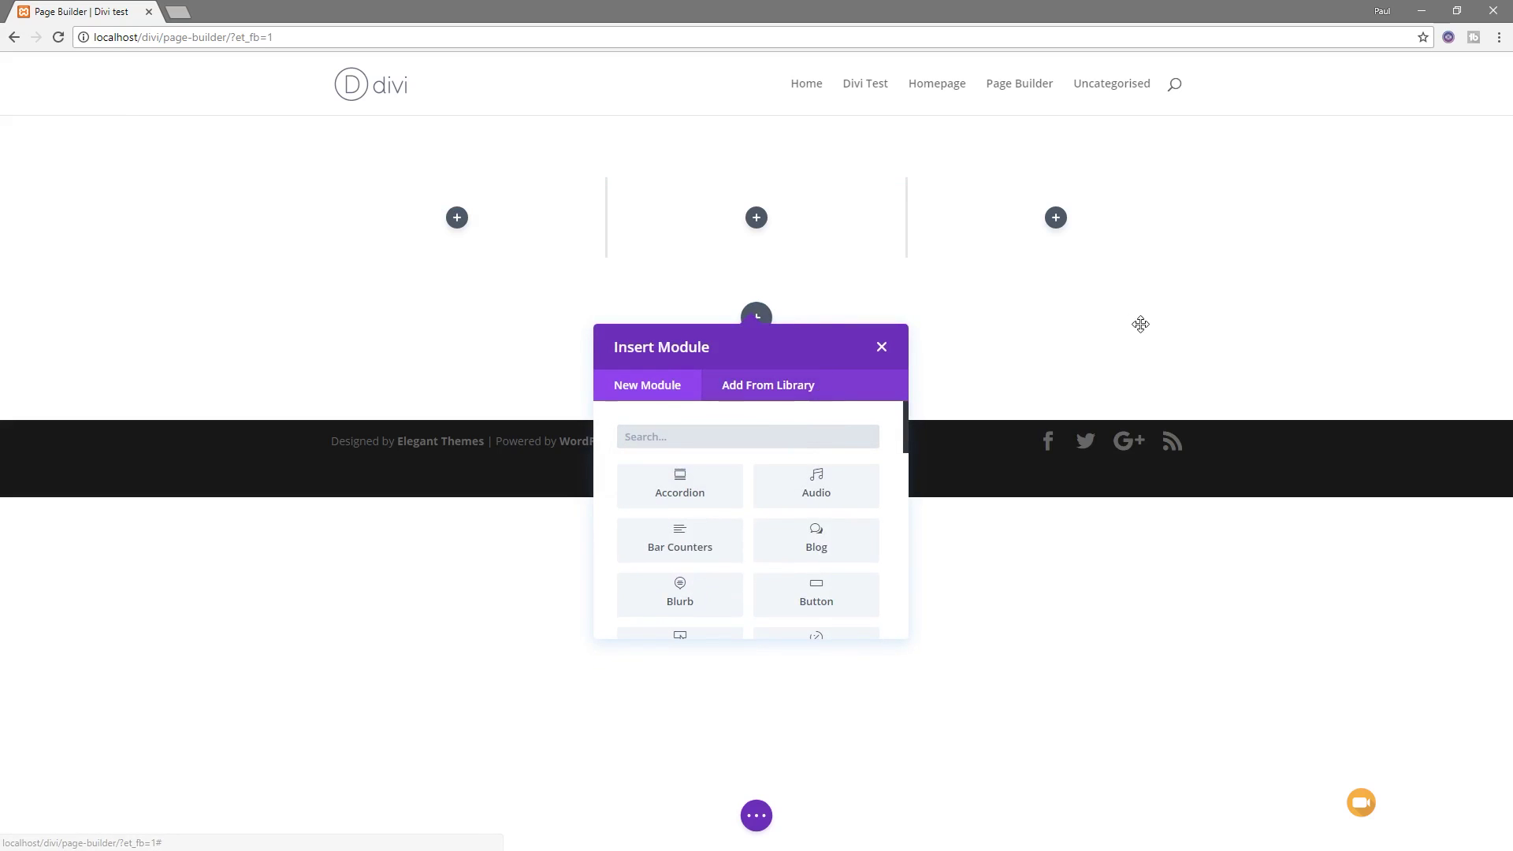
left_click(1128, 354)
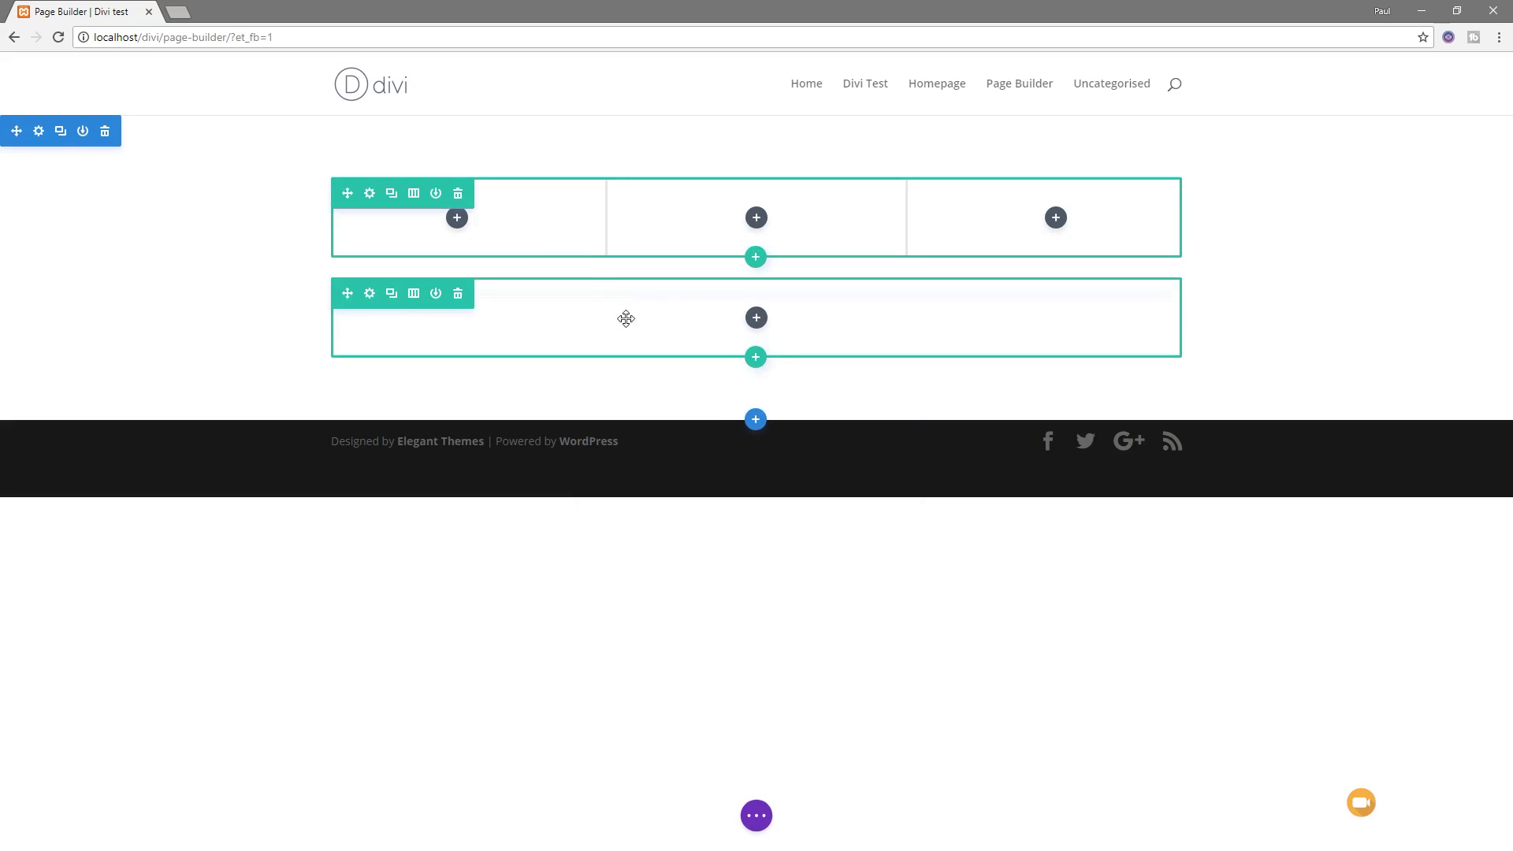
left_click(458, 294)
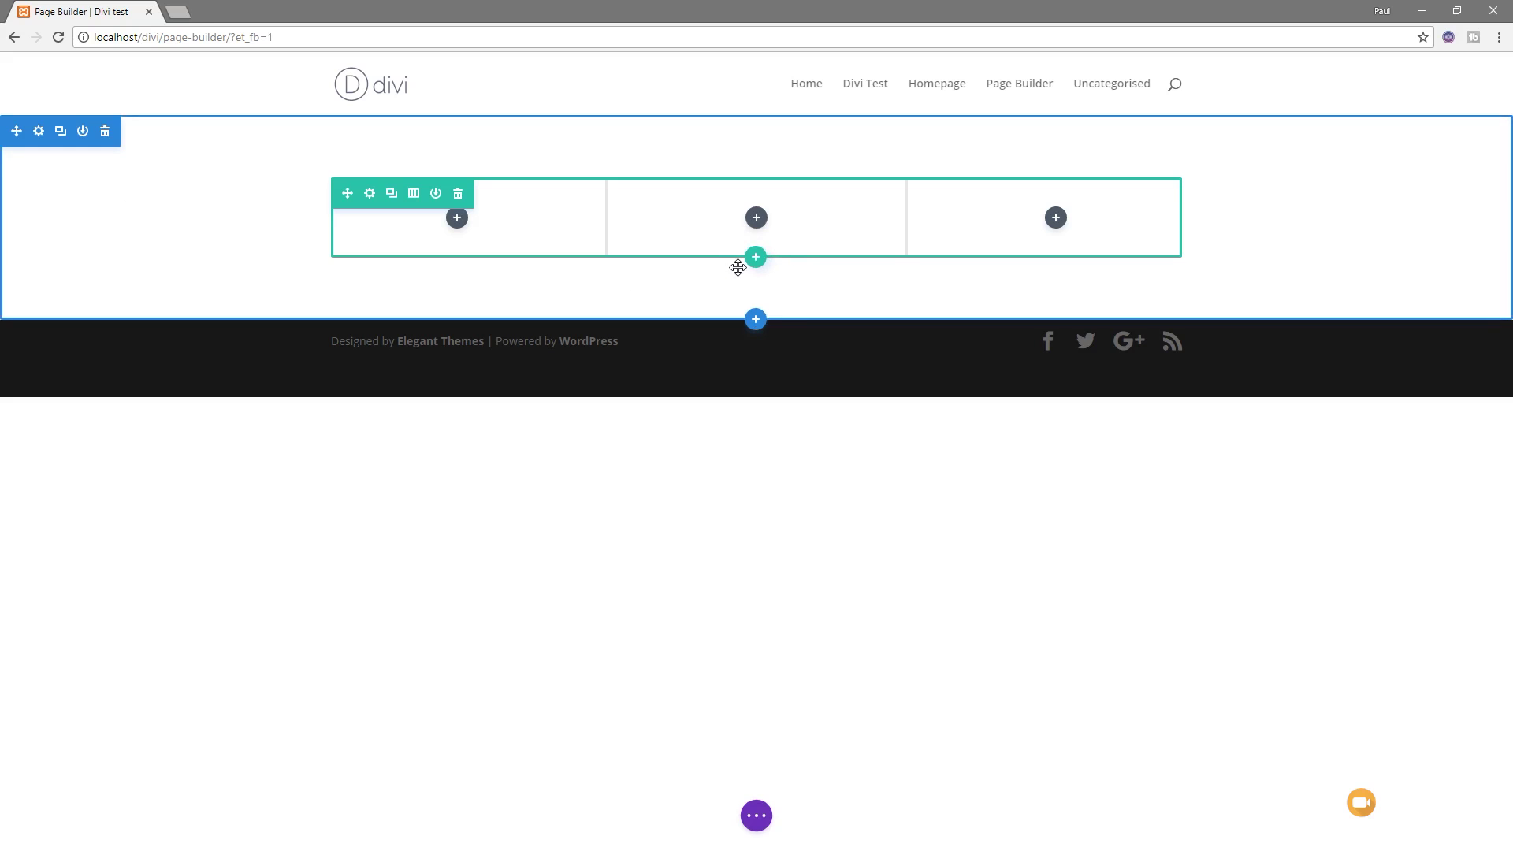
Preview the page layout in wireframe, zoomed-out, tablet and phone views, and return to desktop view
left_click(758, 816)
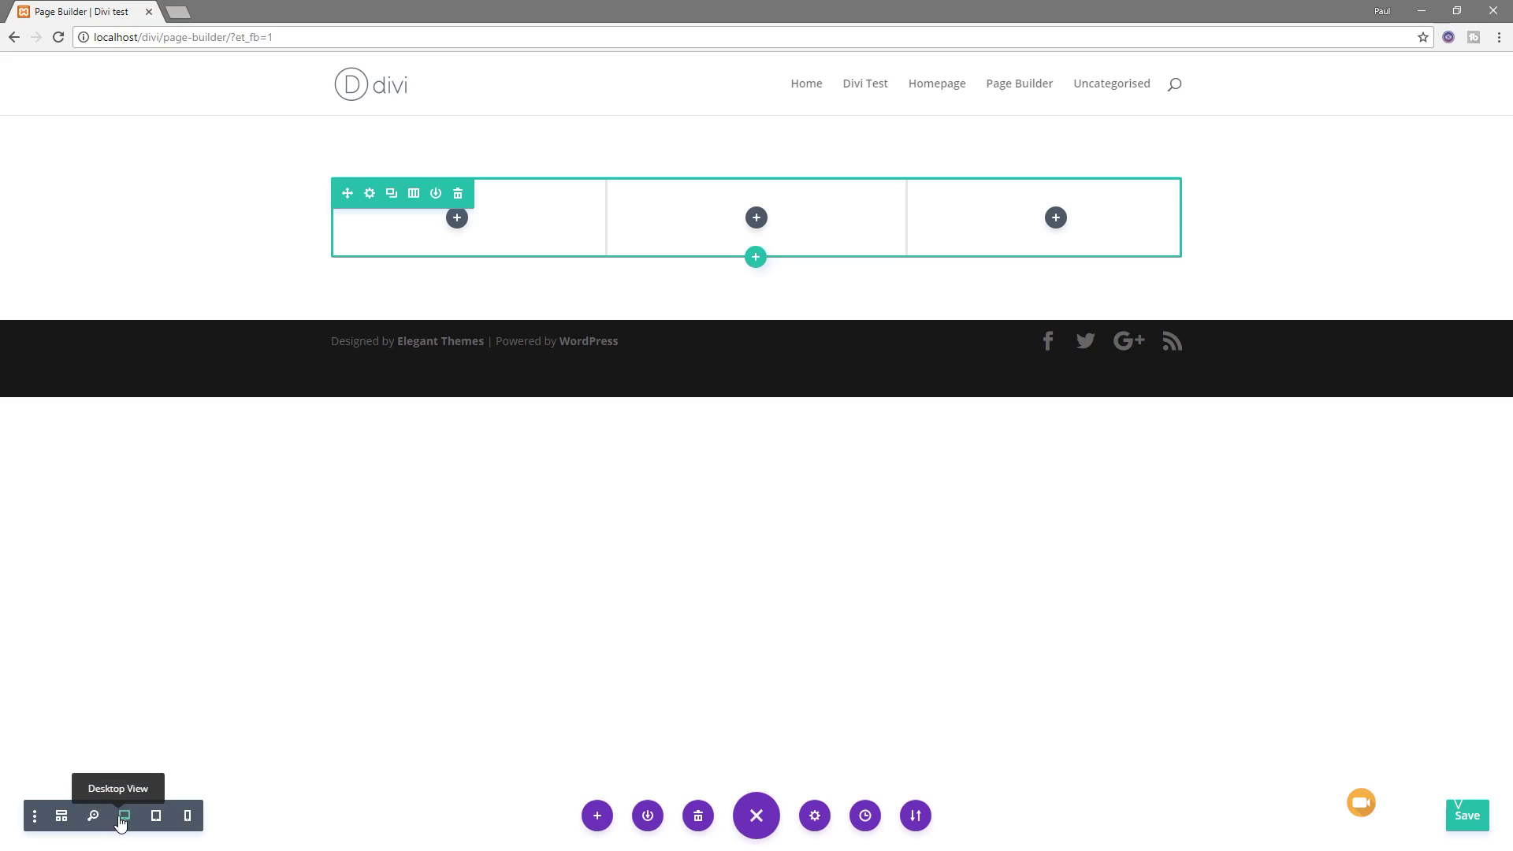
left_click(63, 818)
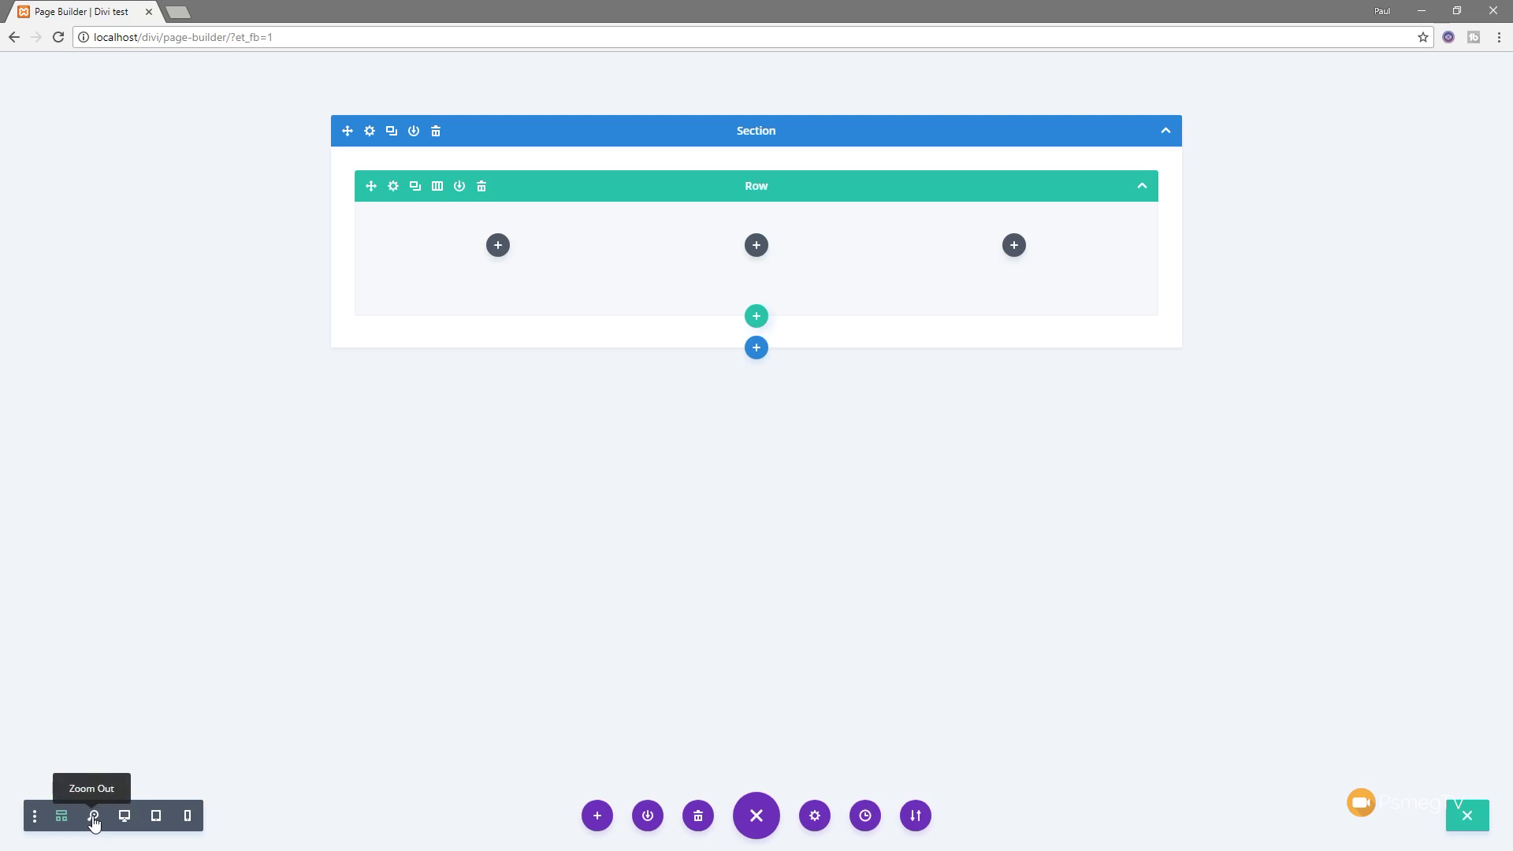
left_click(93, 818)
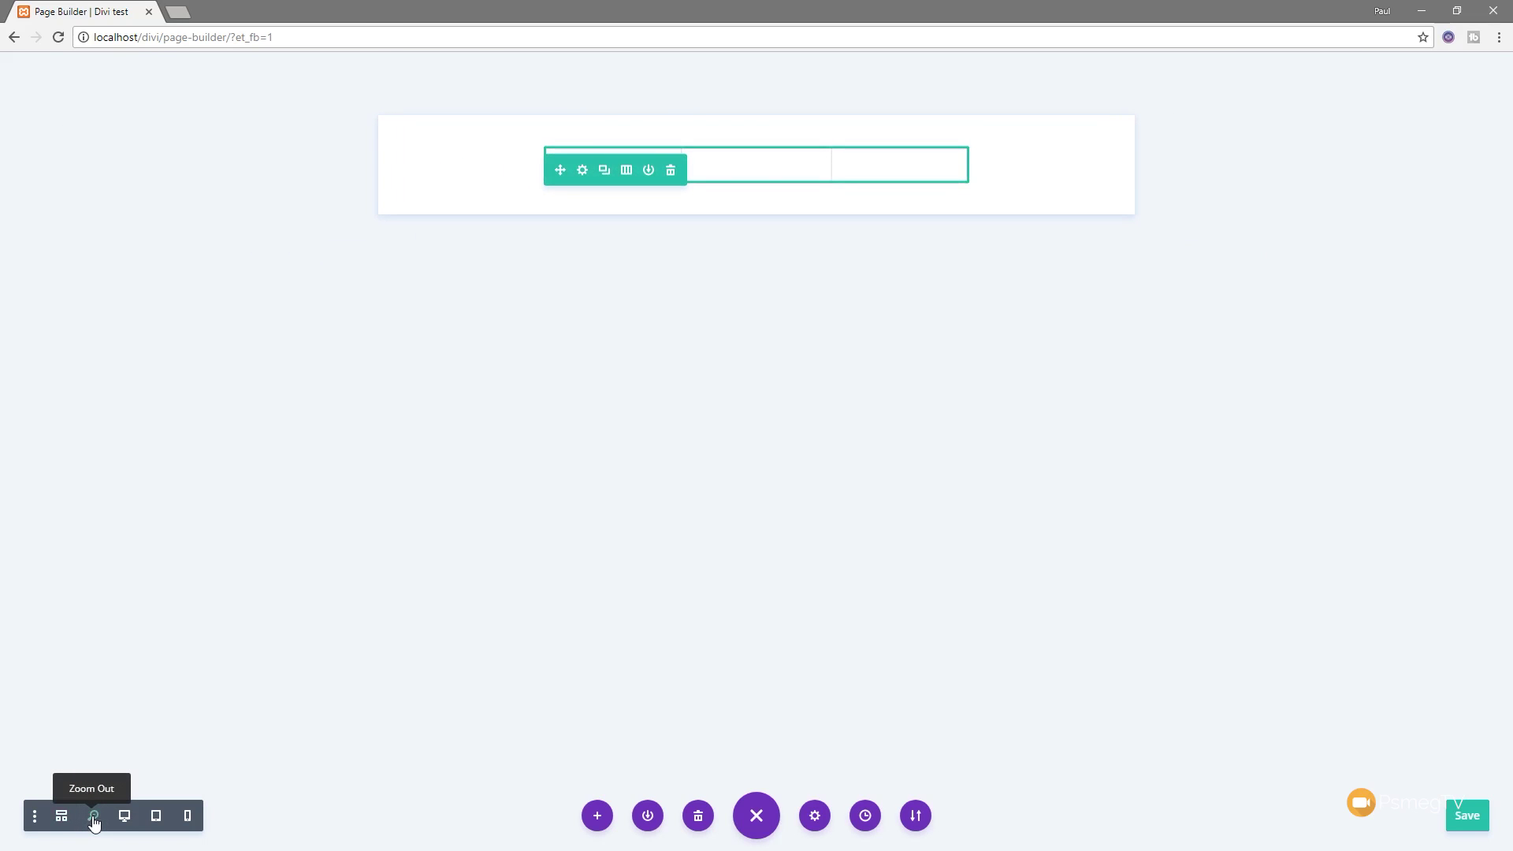
left_click(93, 819)
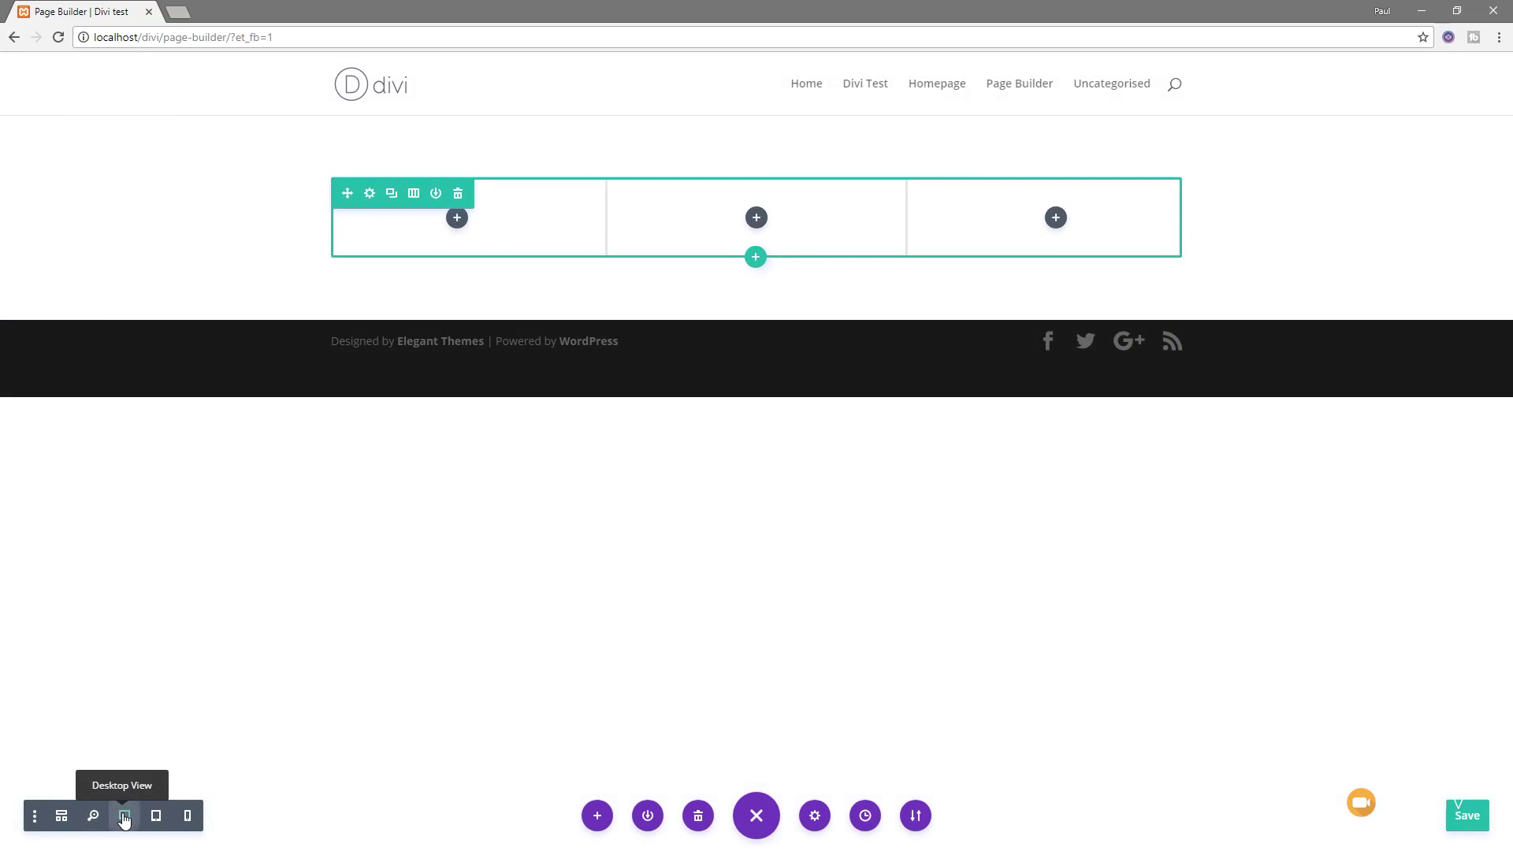
left_click(157, 818)
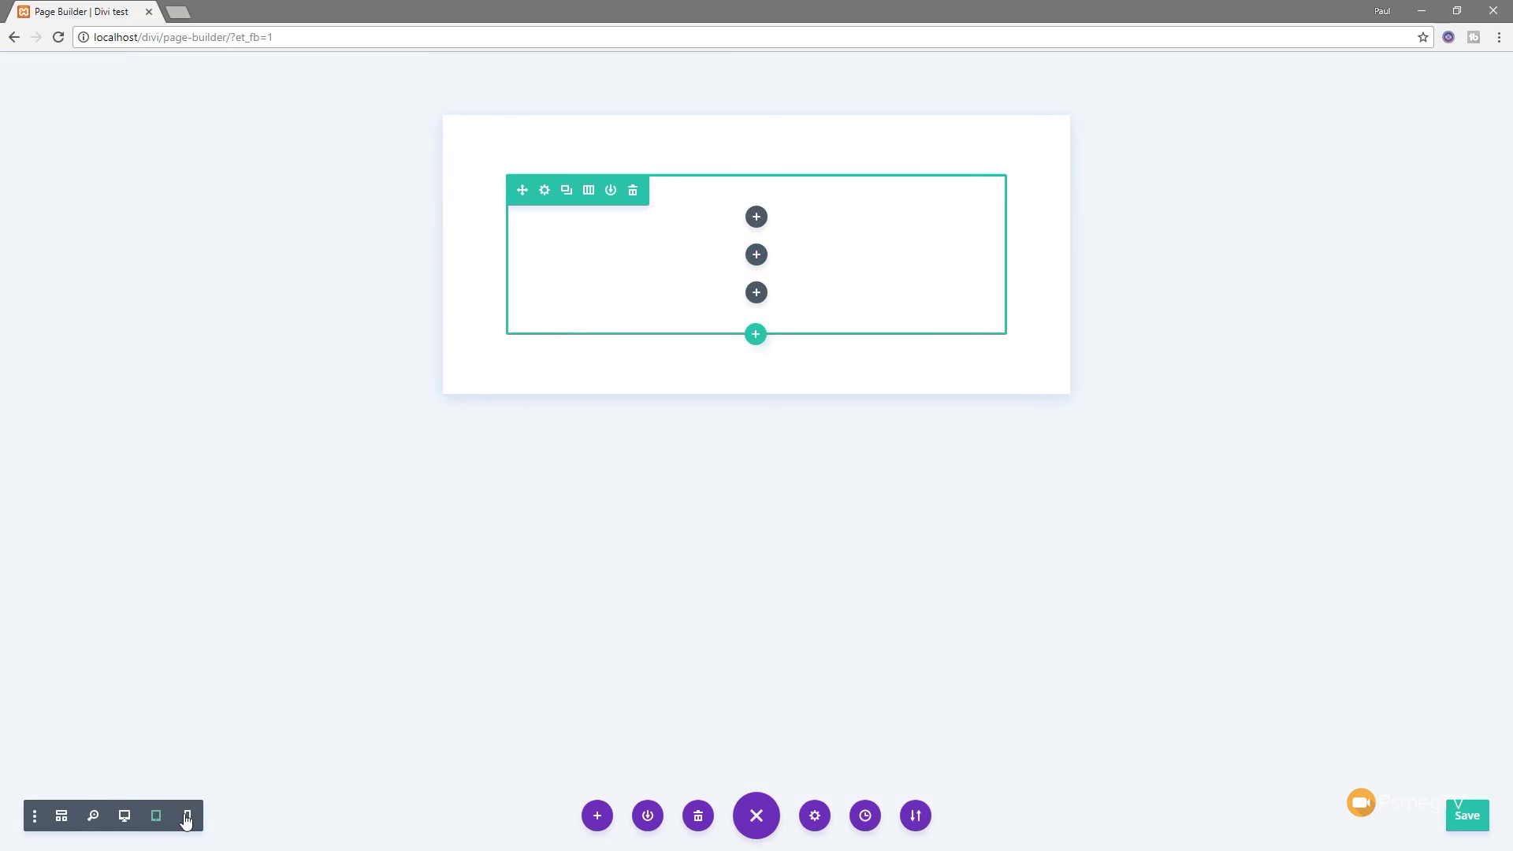
left_click(188, 818)
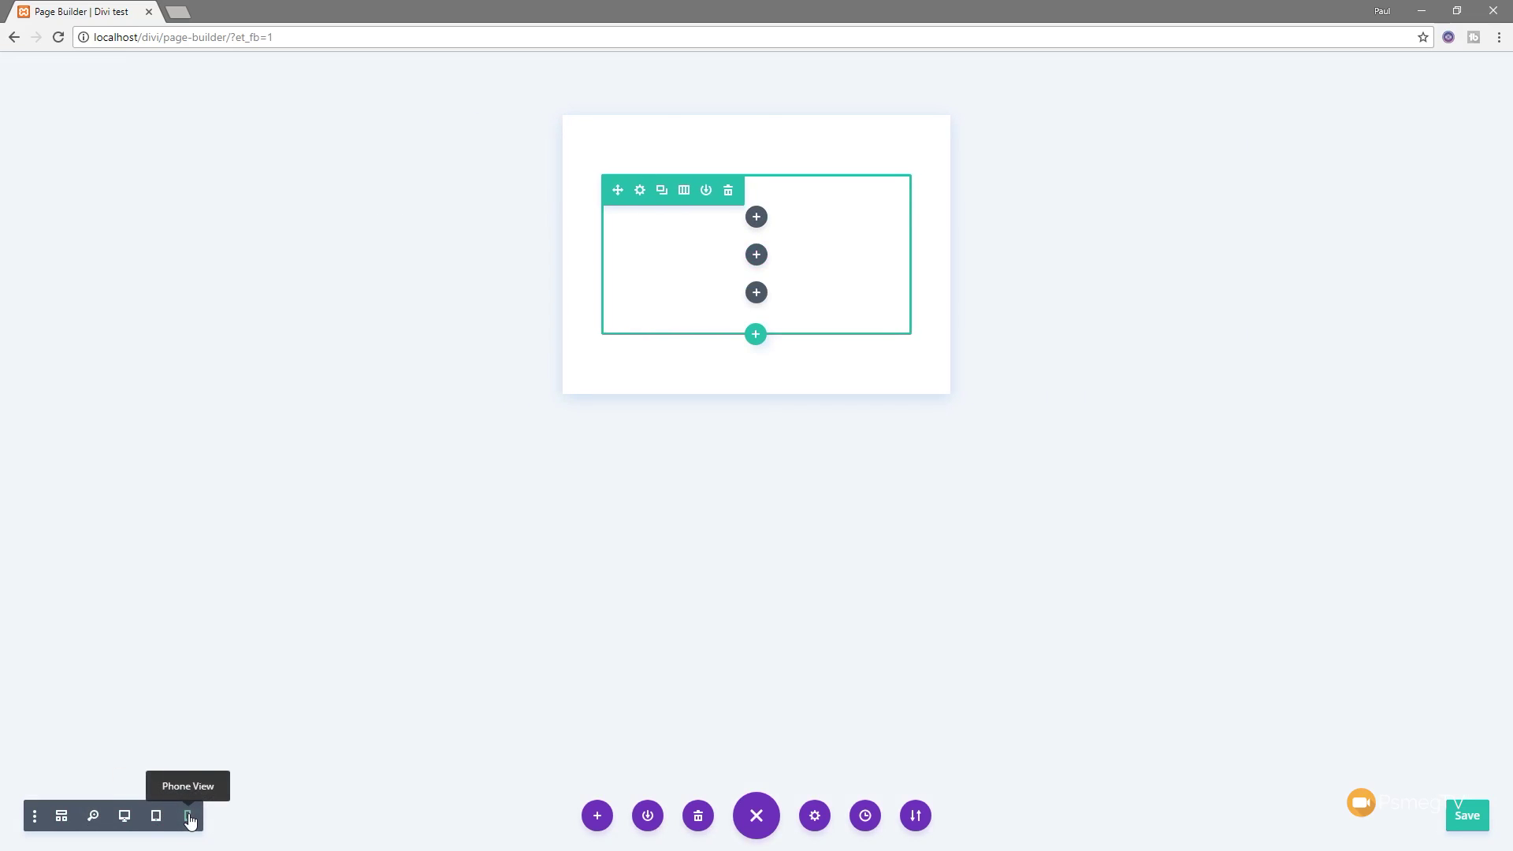
left_click(125, 819)
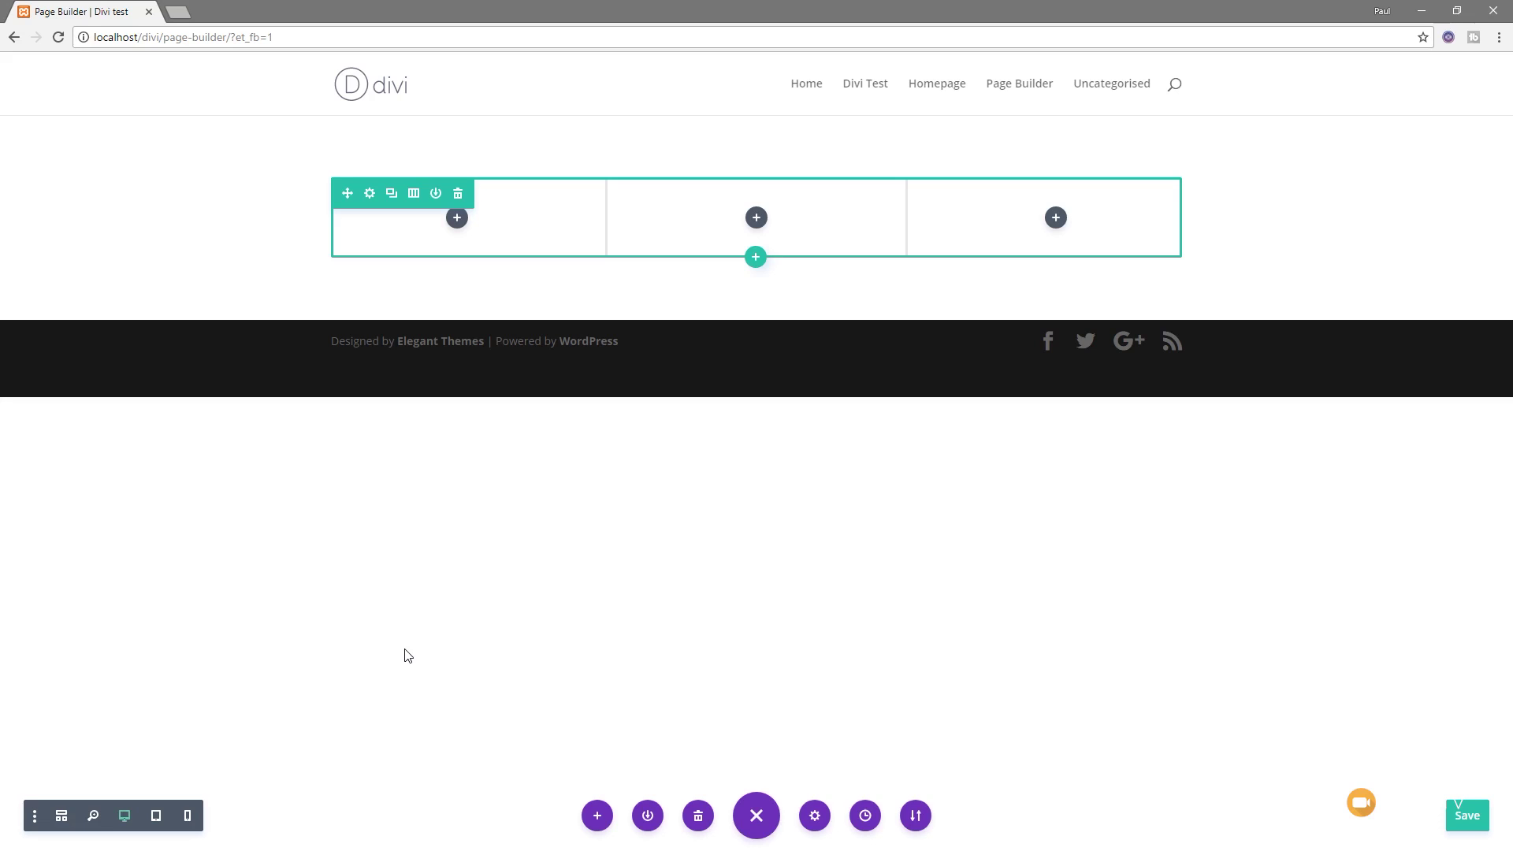
Insert an Image module into the first column of the three-column row
left_click(456, 219)
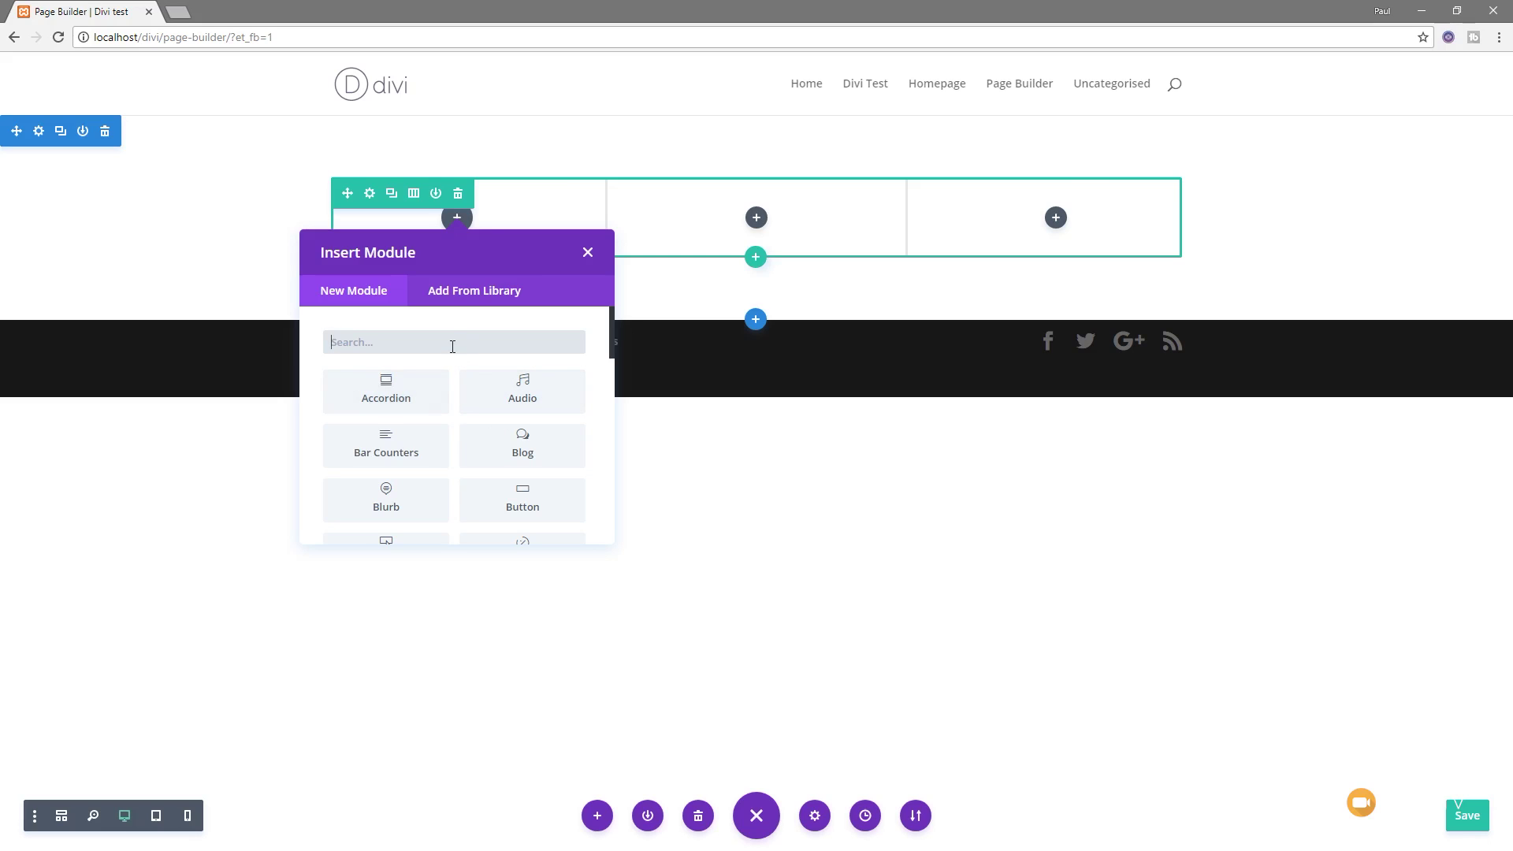
scroll(506, 431, "down", 5)
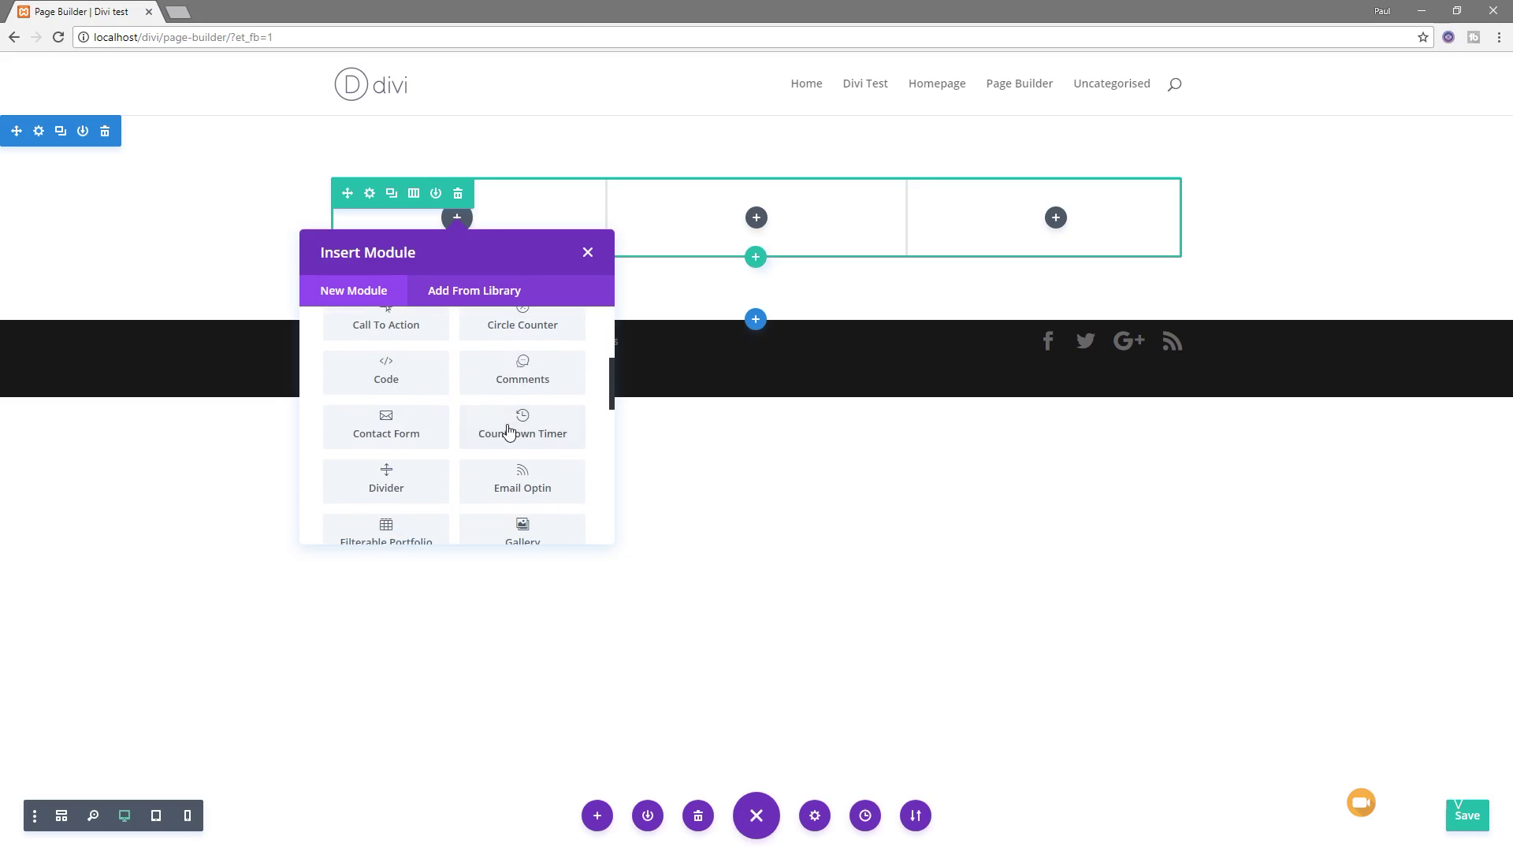
scroll(508, 432, "up", 5)
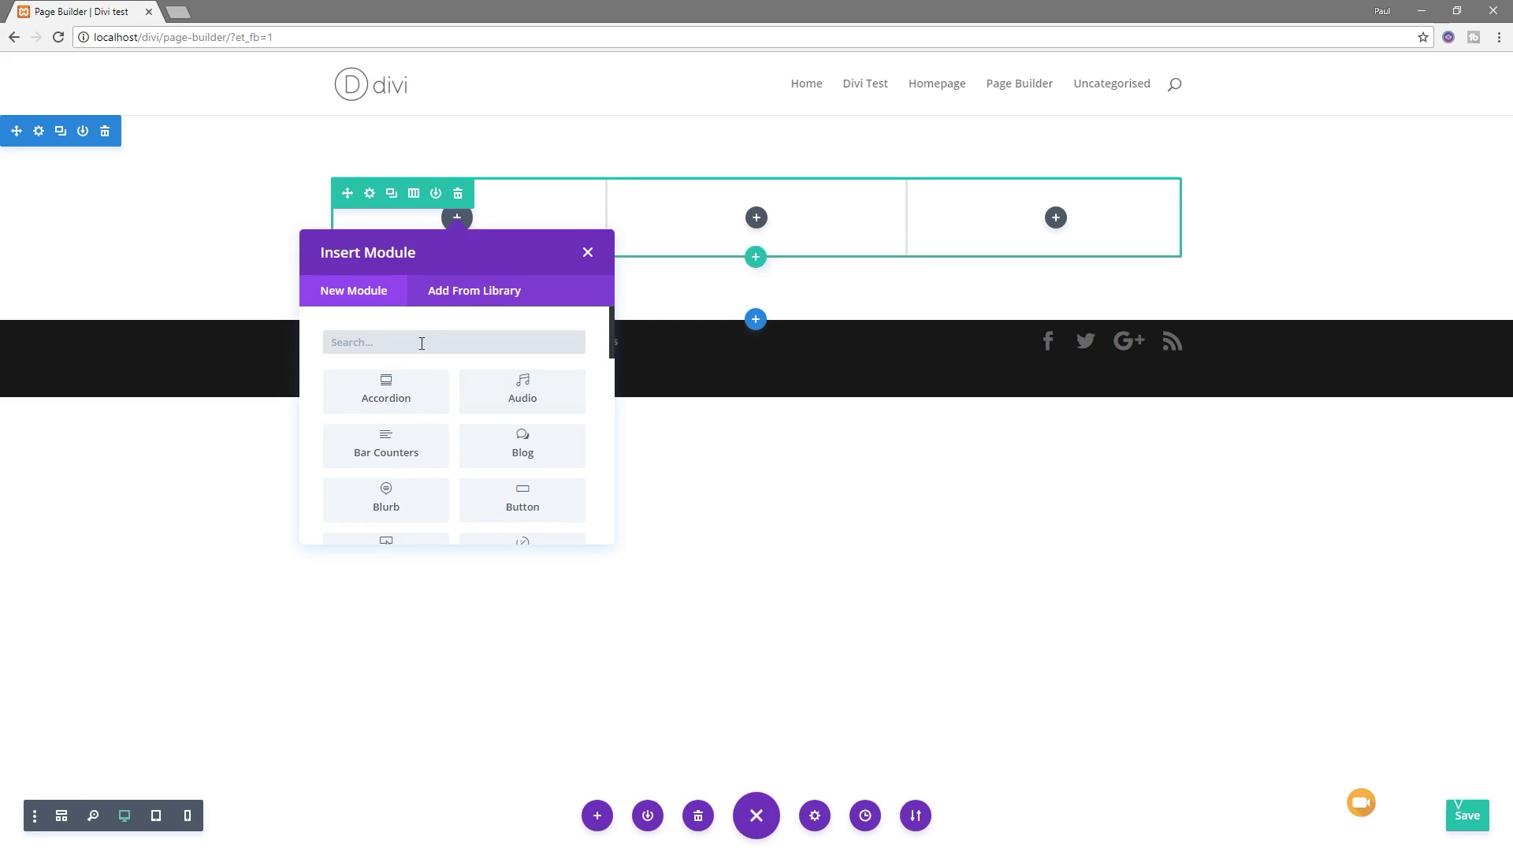
type("ima")
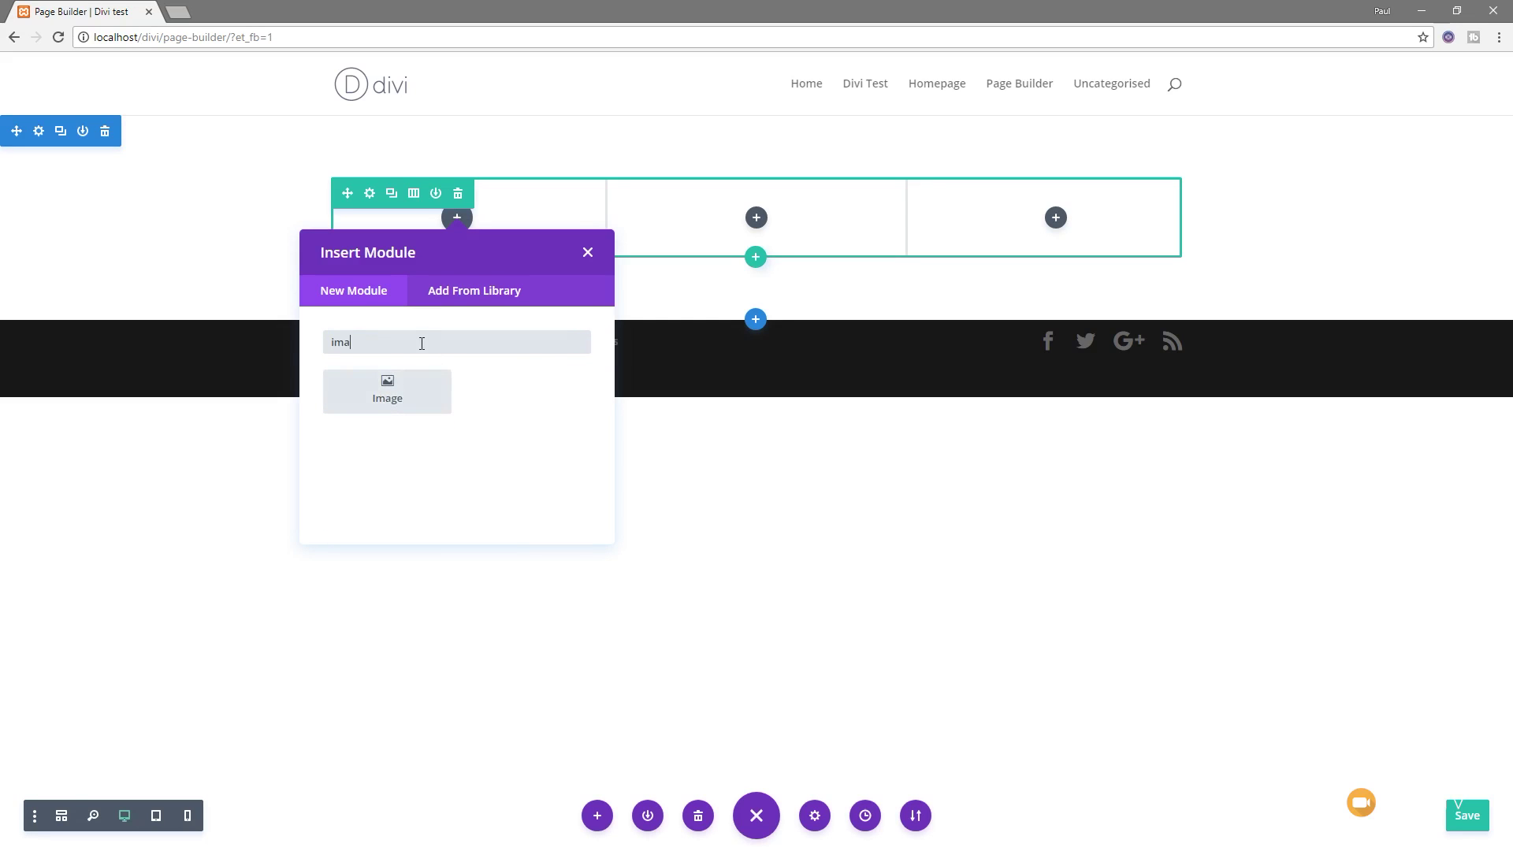
left_click(384, 394)
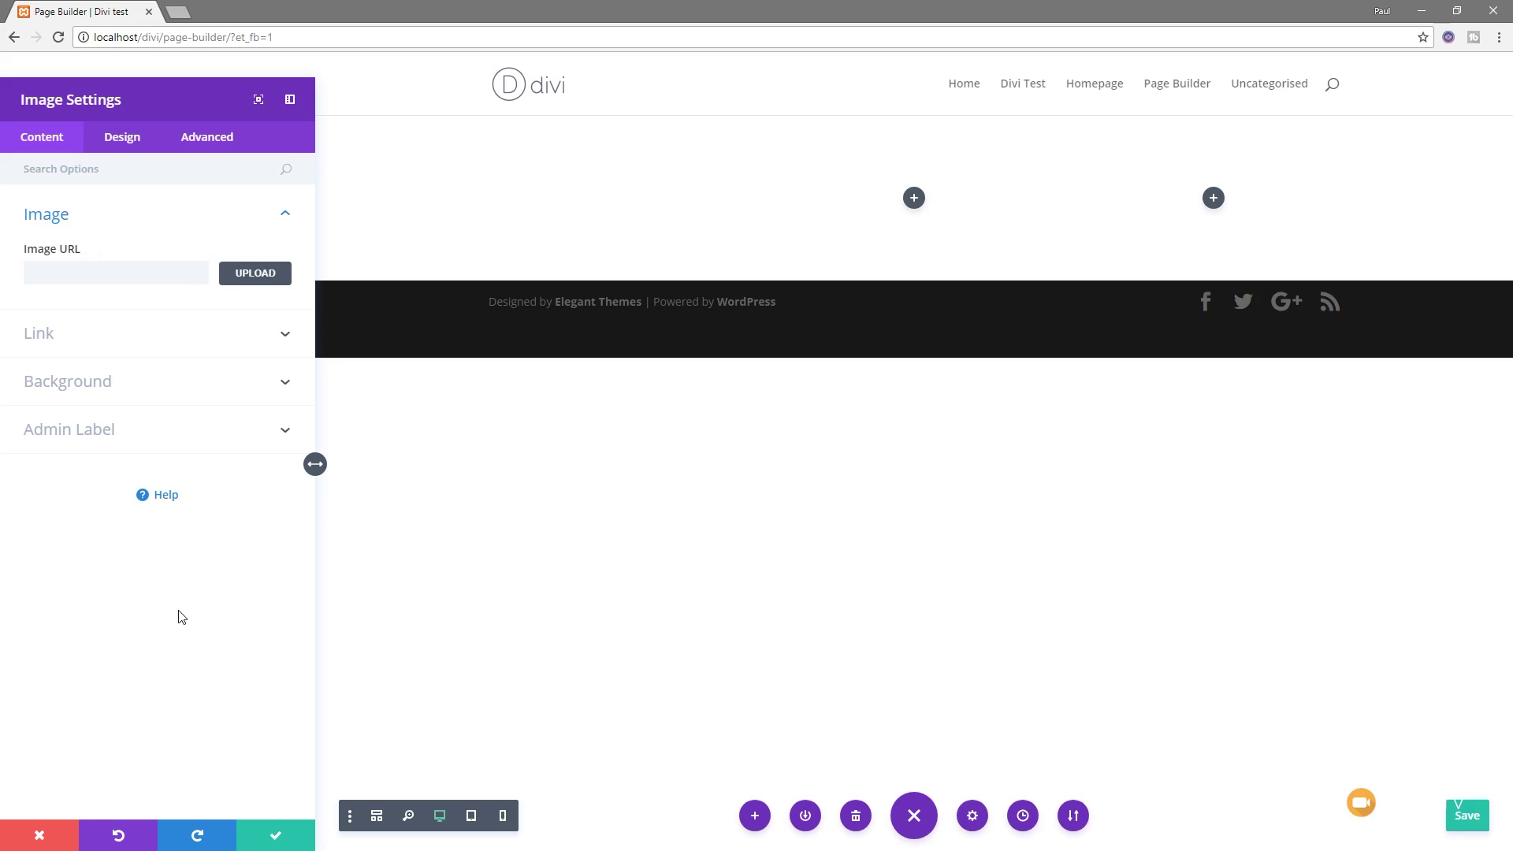
Set the image module's picture to girl-691790.jpg from the media library at size Large – 1024 × 683
left_click(256, 274)
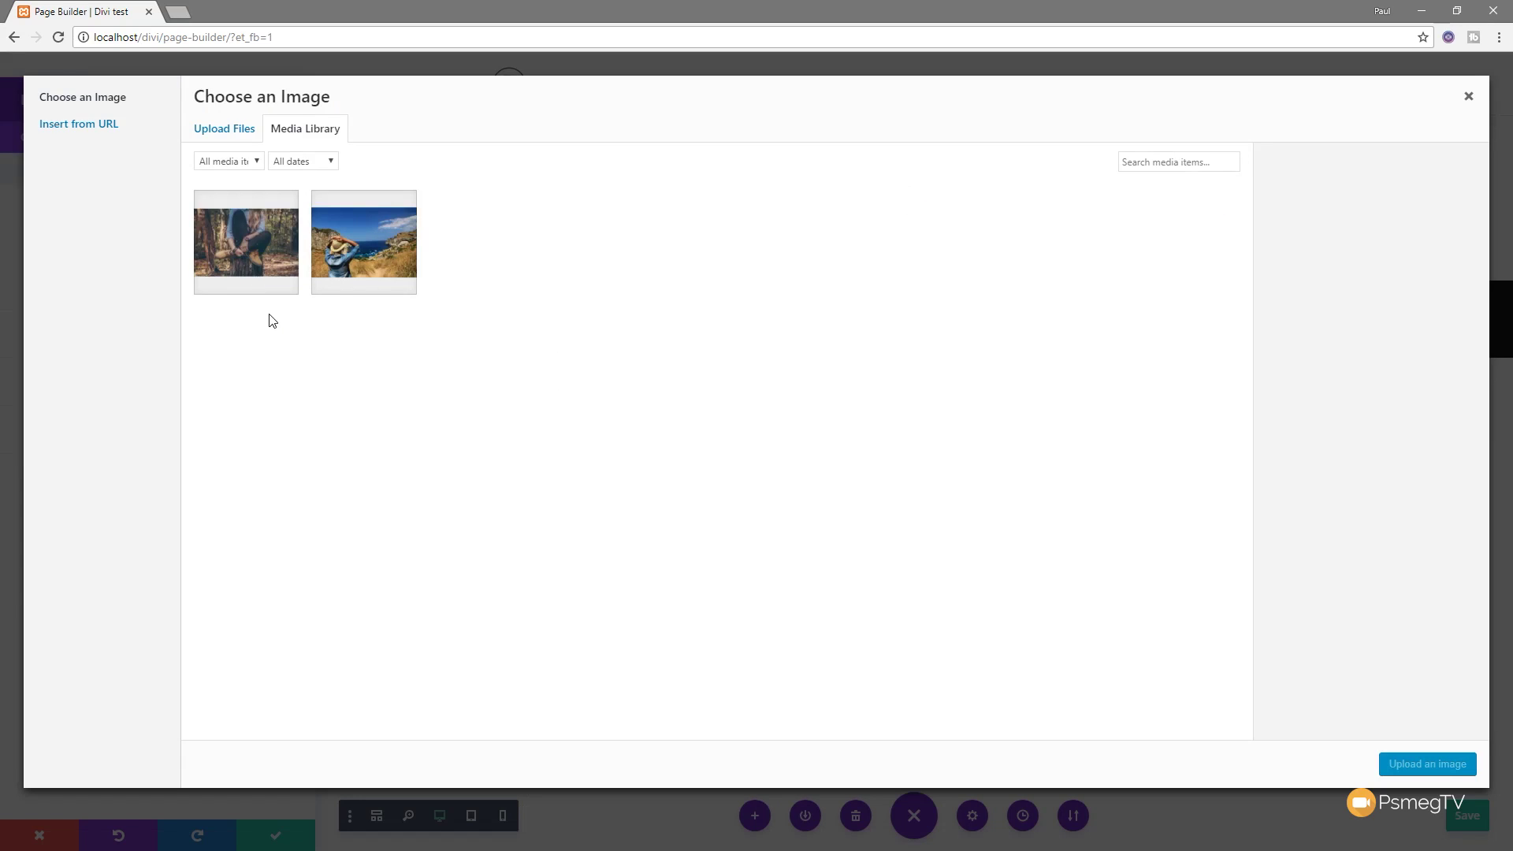
left_click(331, 264)
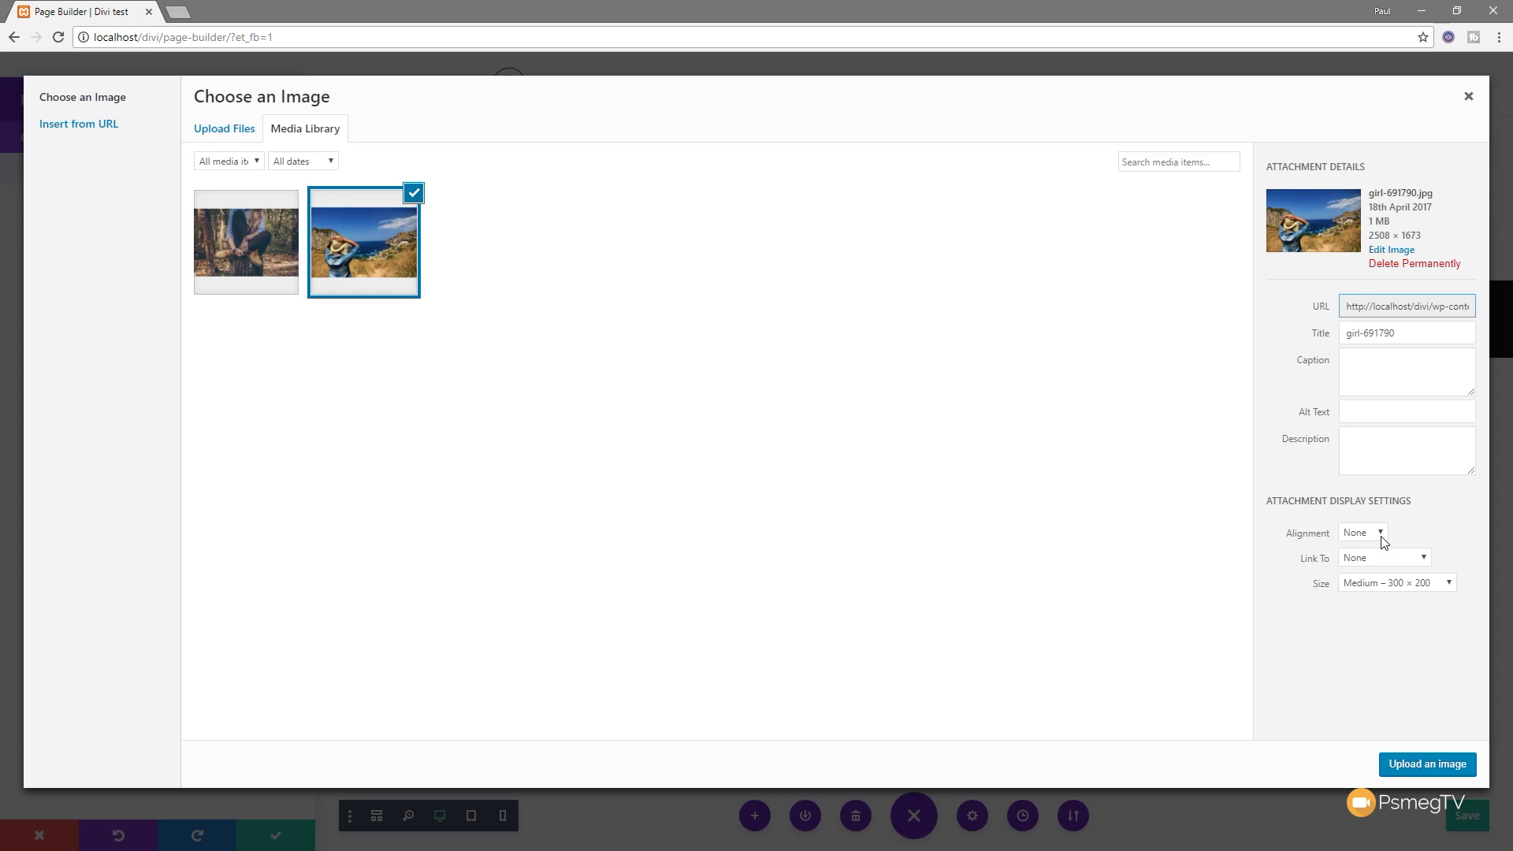
left_click(1384, 585)
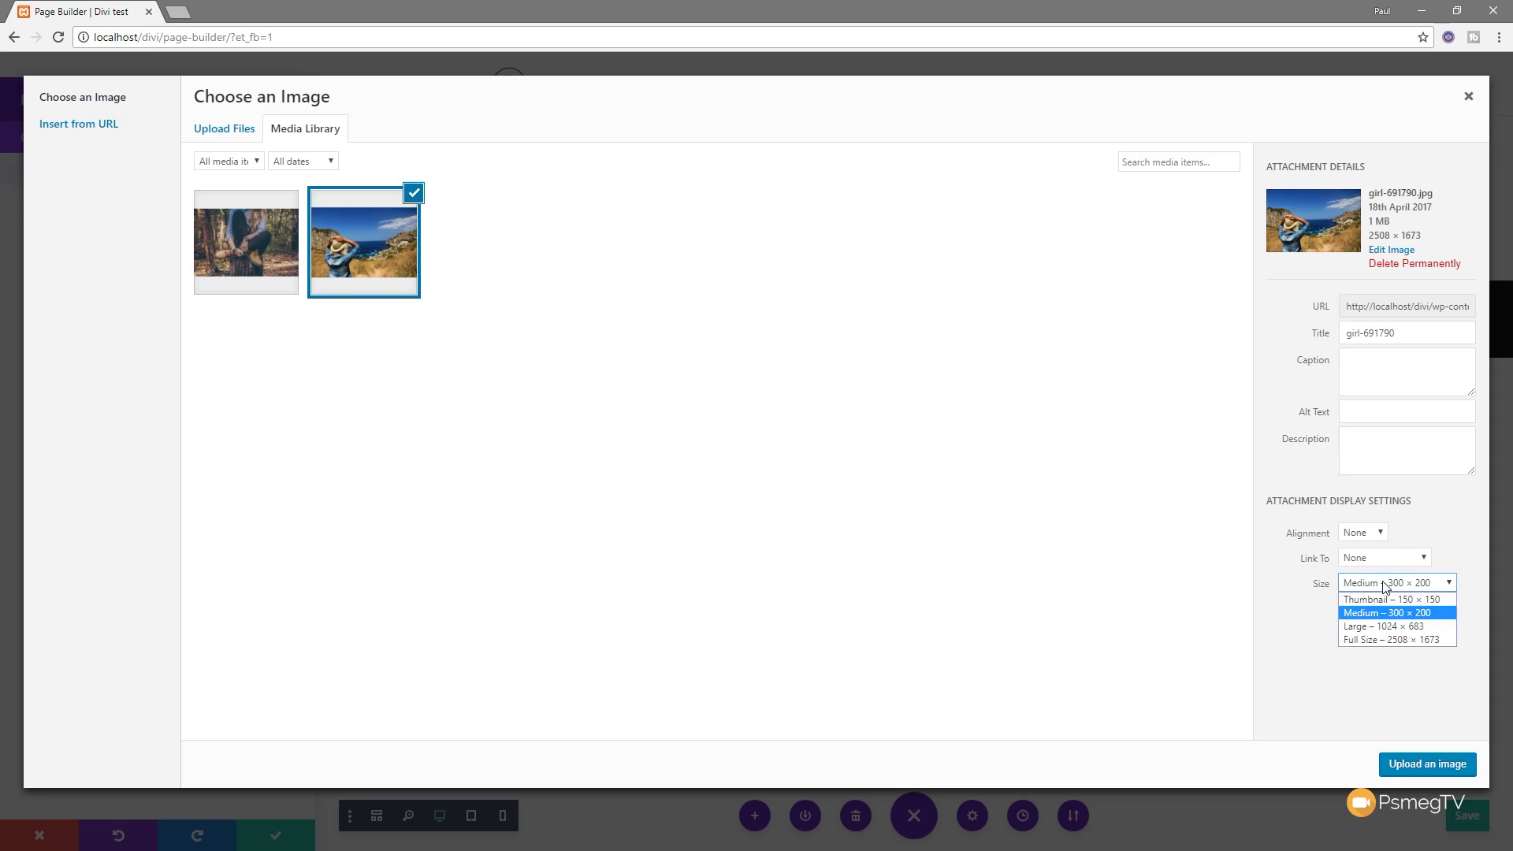
left_click(1386, 627)
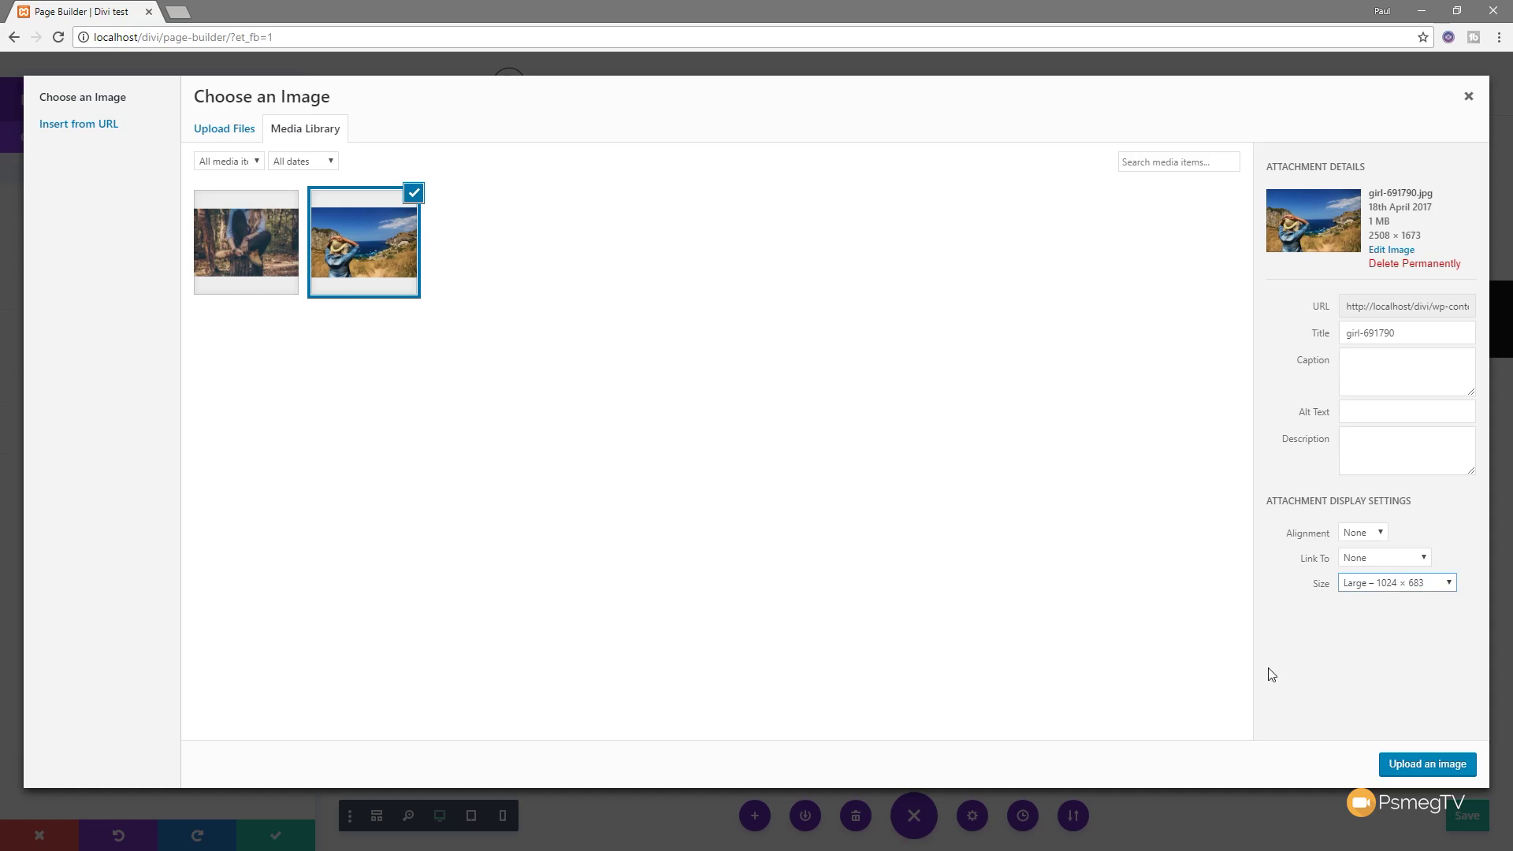
left_click(1428, 764)
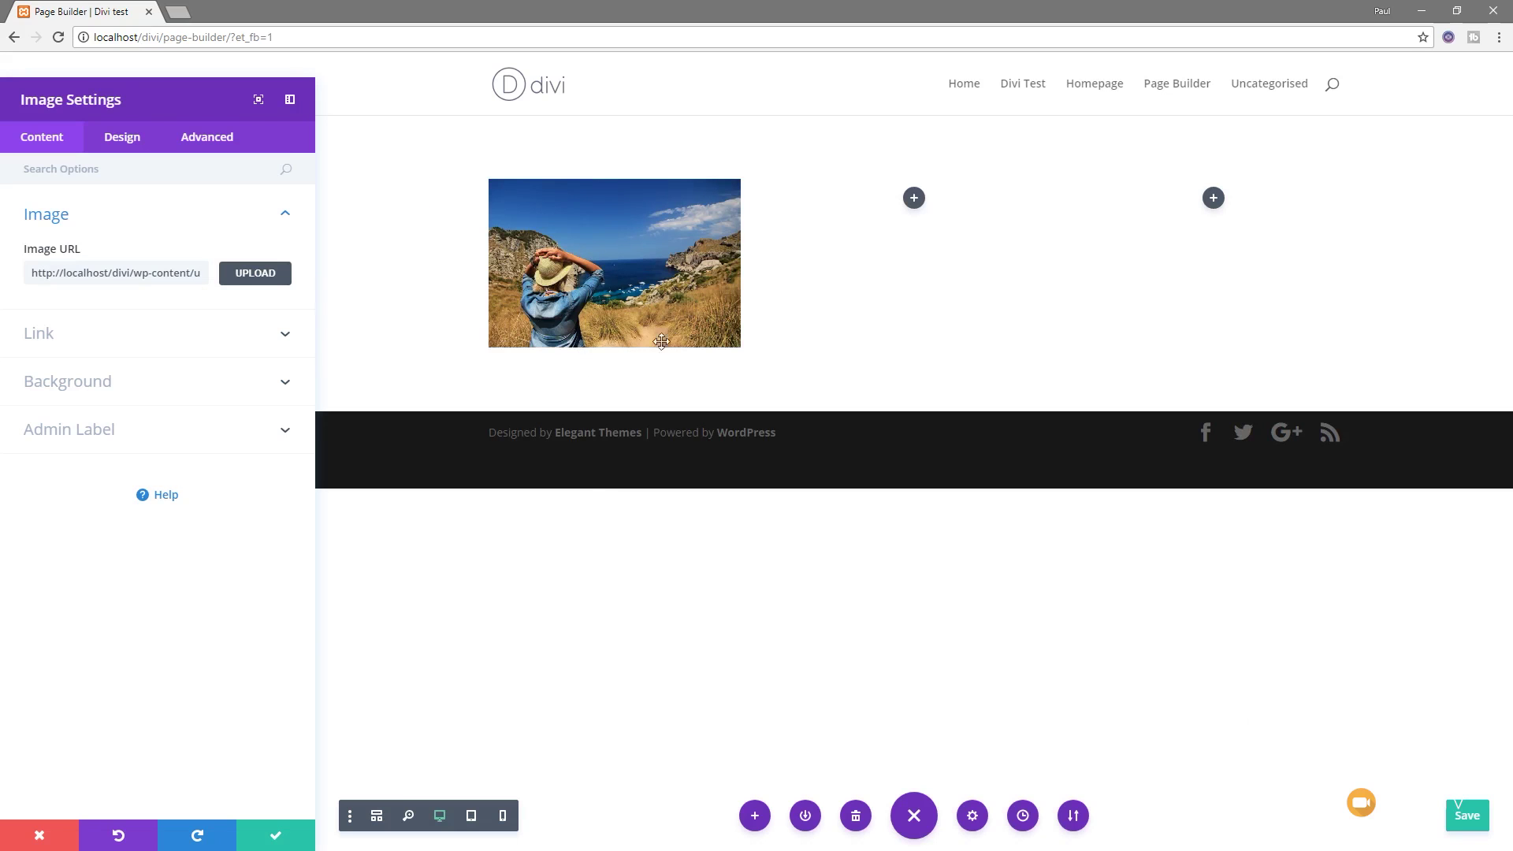
Enable Open in Lightbox for the image, preview the enlarged picture, and turn the option off again
left_click(48, 337)
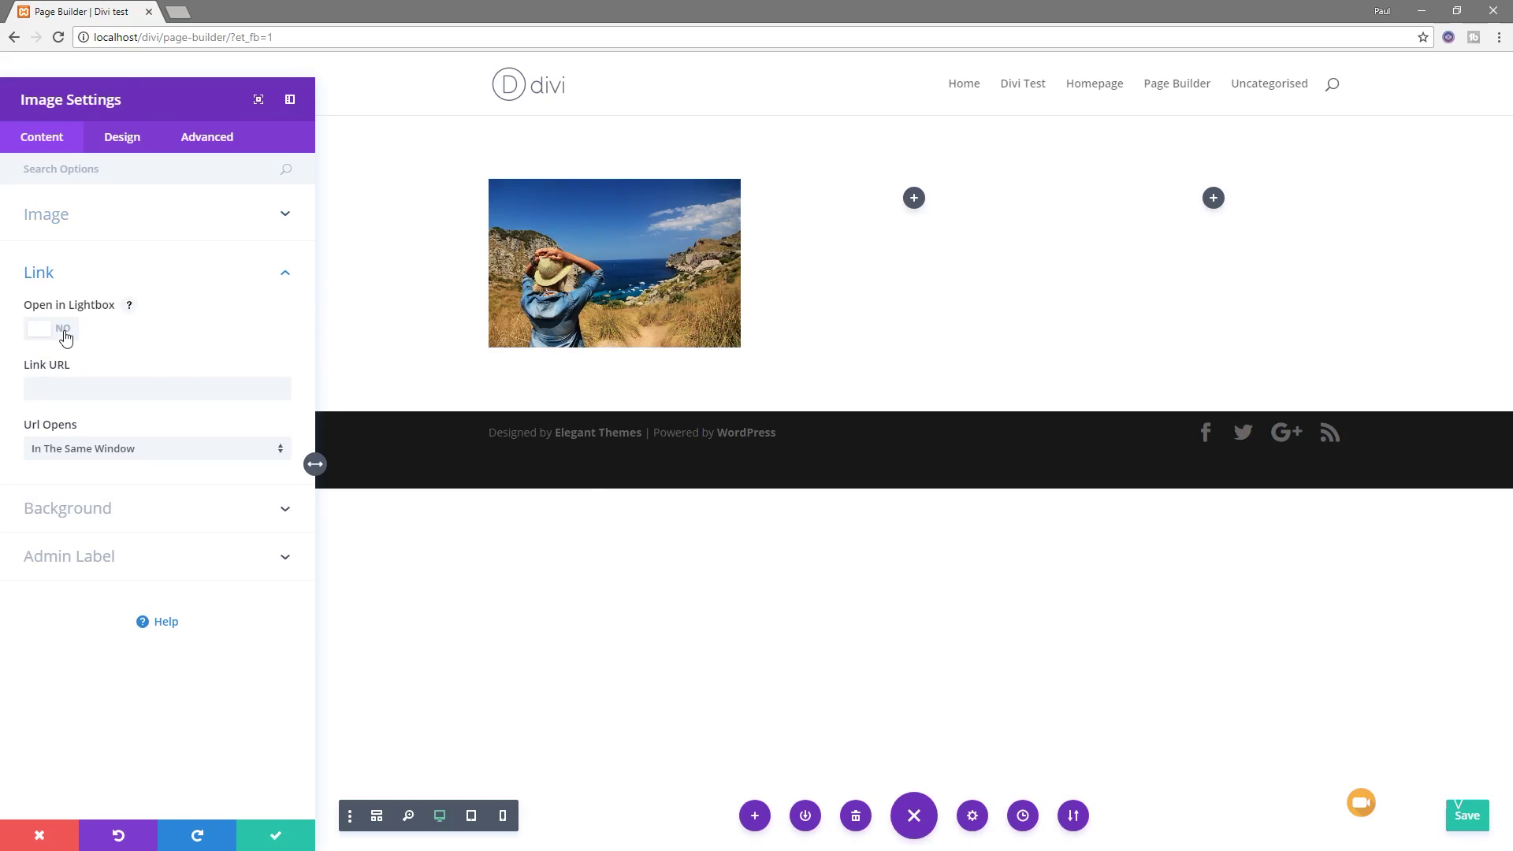
left_click(65, 337)
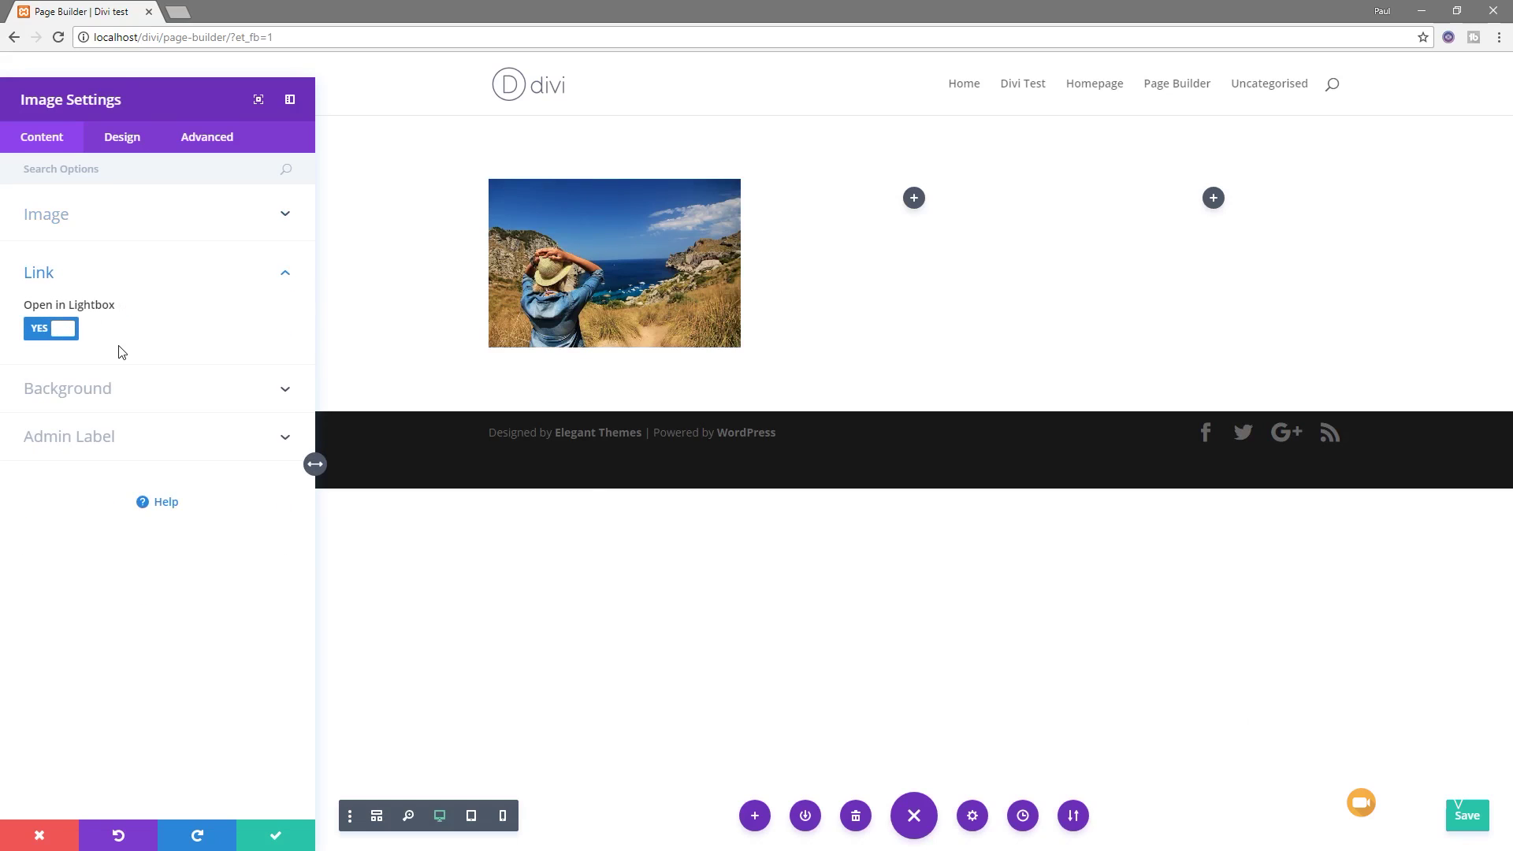
left_click(604, 261)
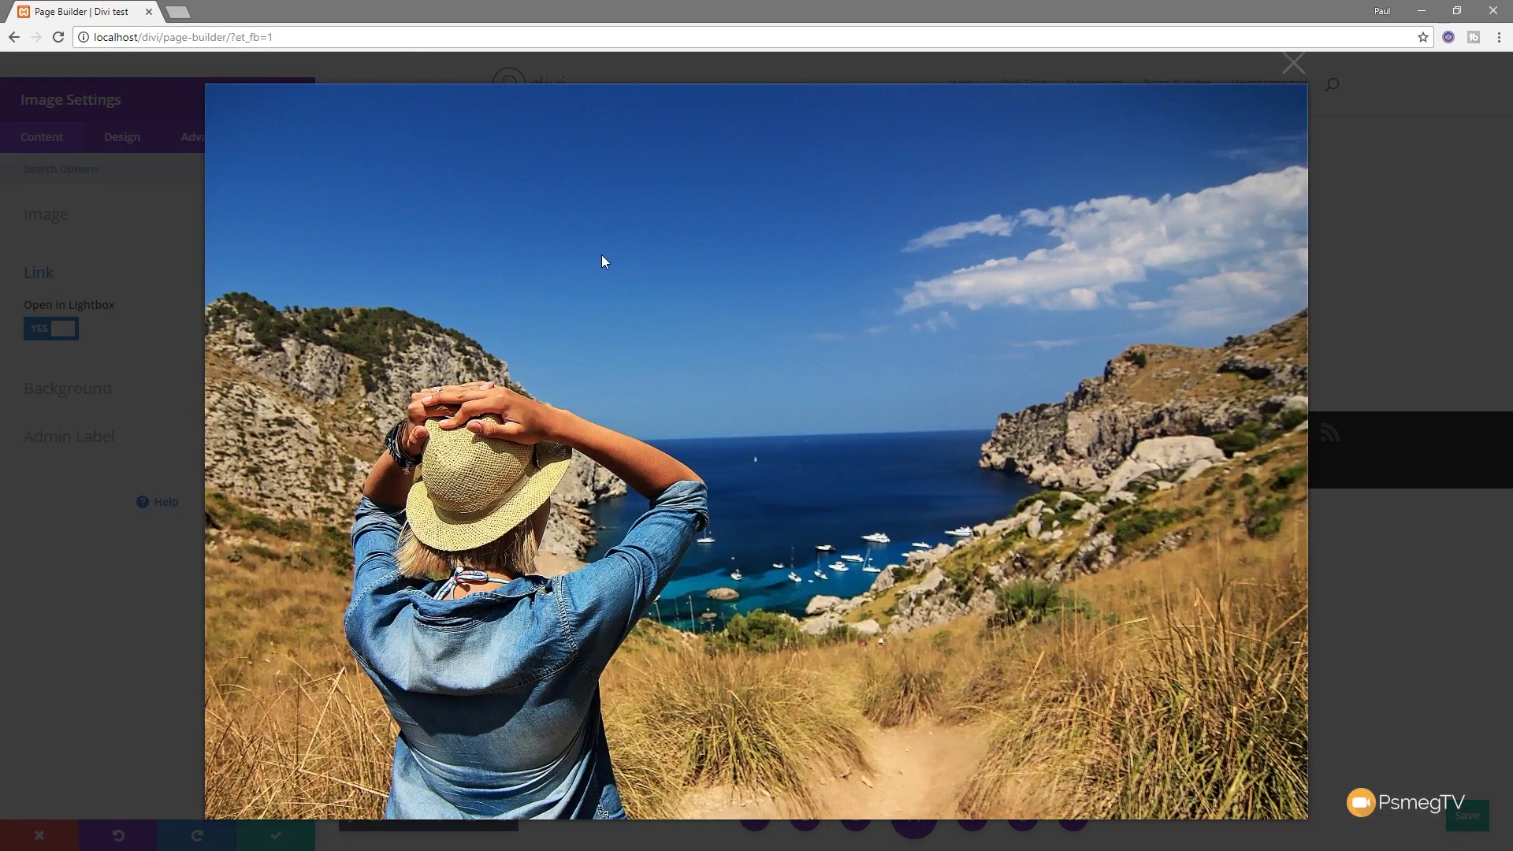
left_click(1293, 63)
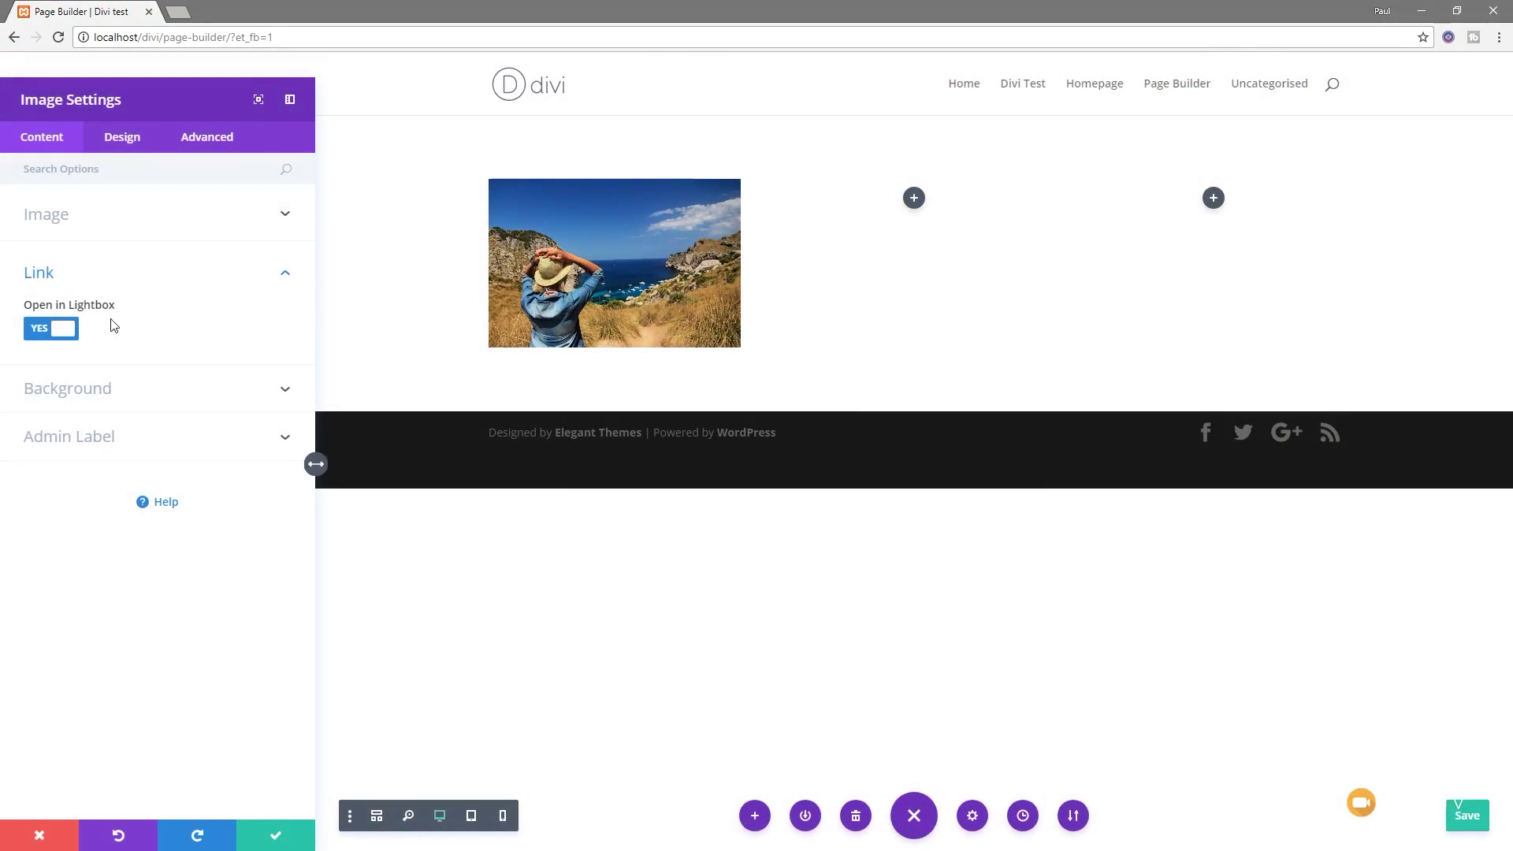
left_click(40, 337)
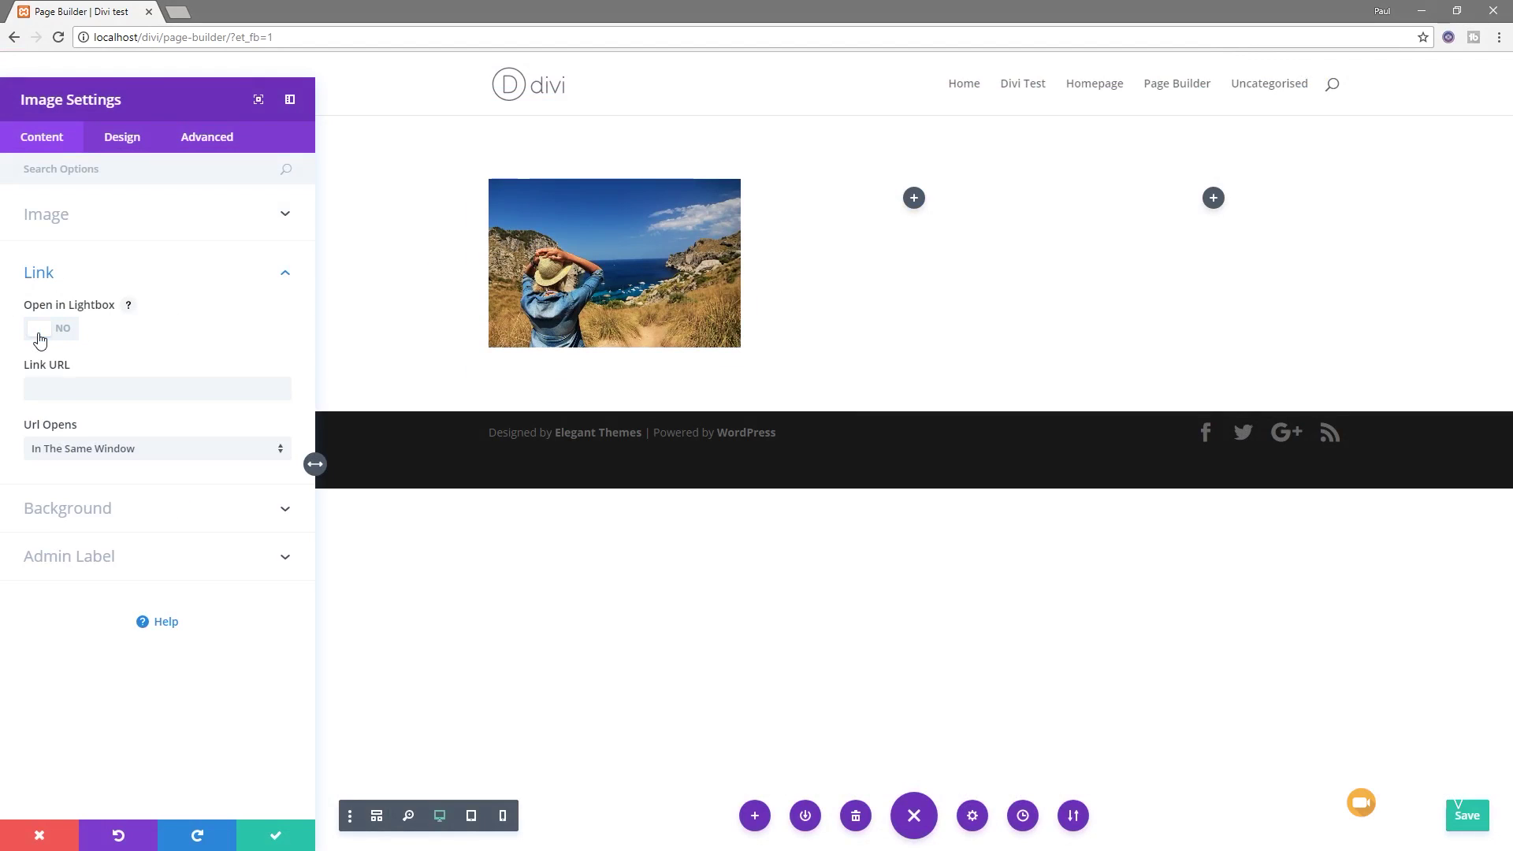
Review the image module's link URL, background, admin label and alignment options
left_click(58, 386)
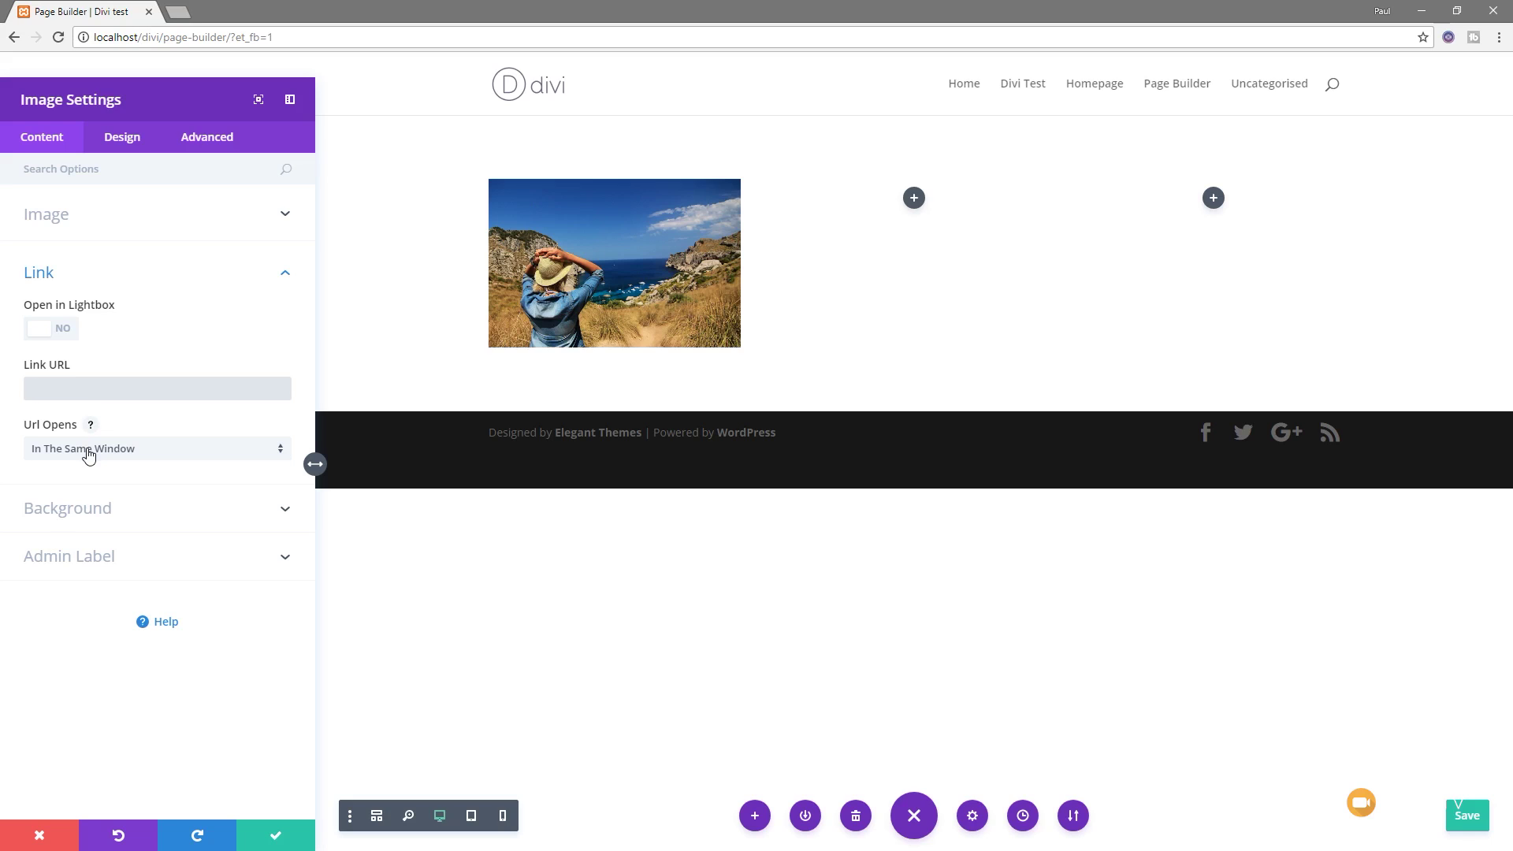
left_click(164, 513)
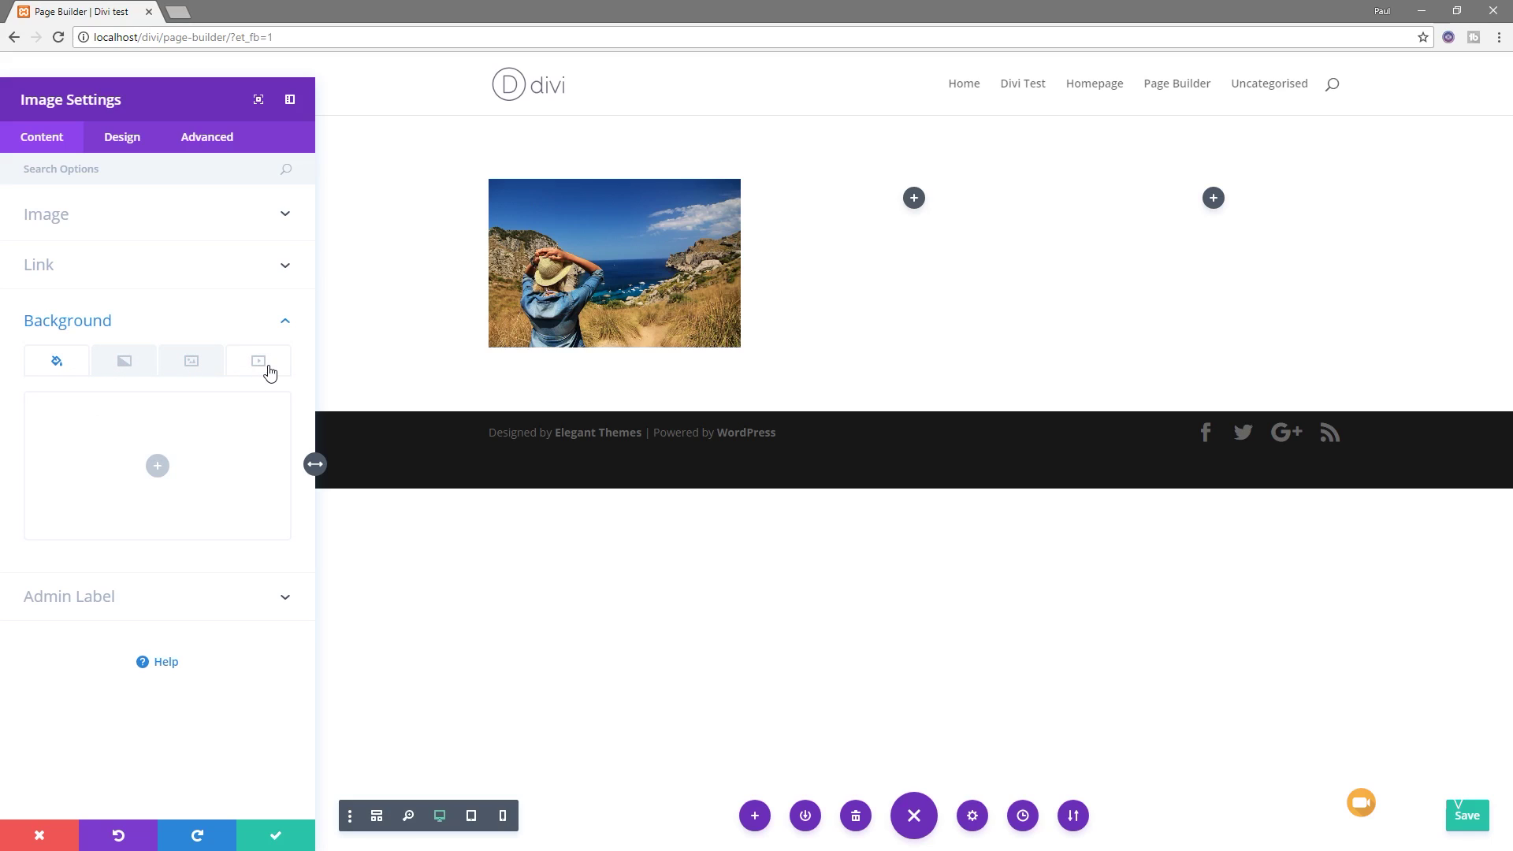
left_click(270, 596)
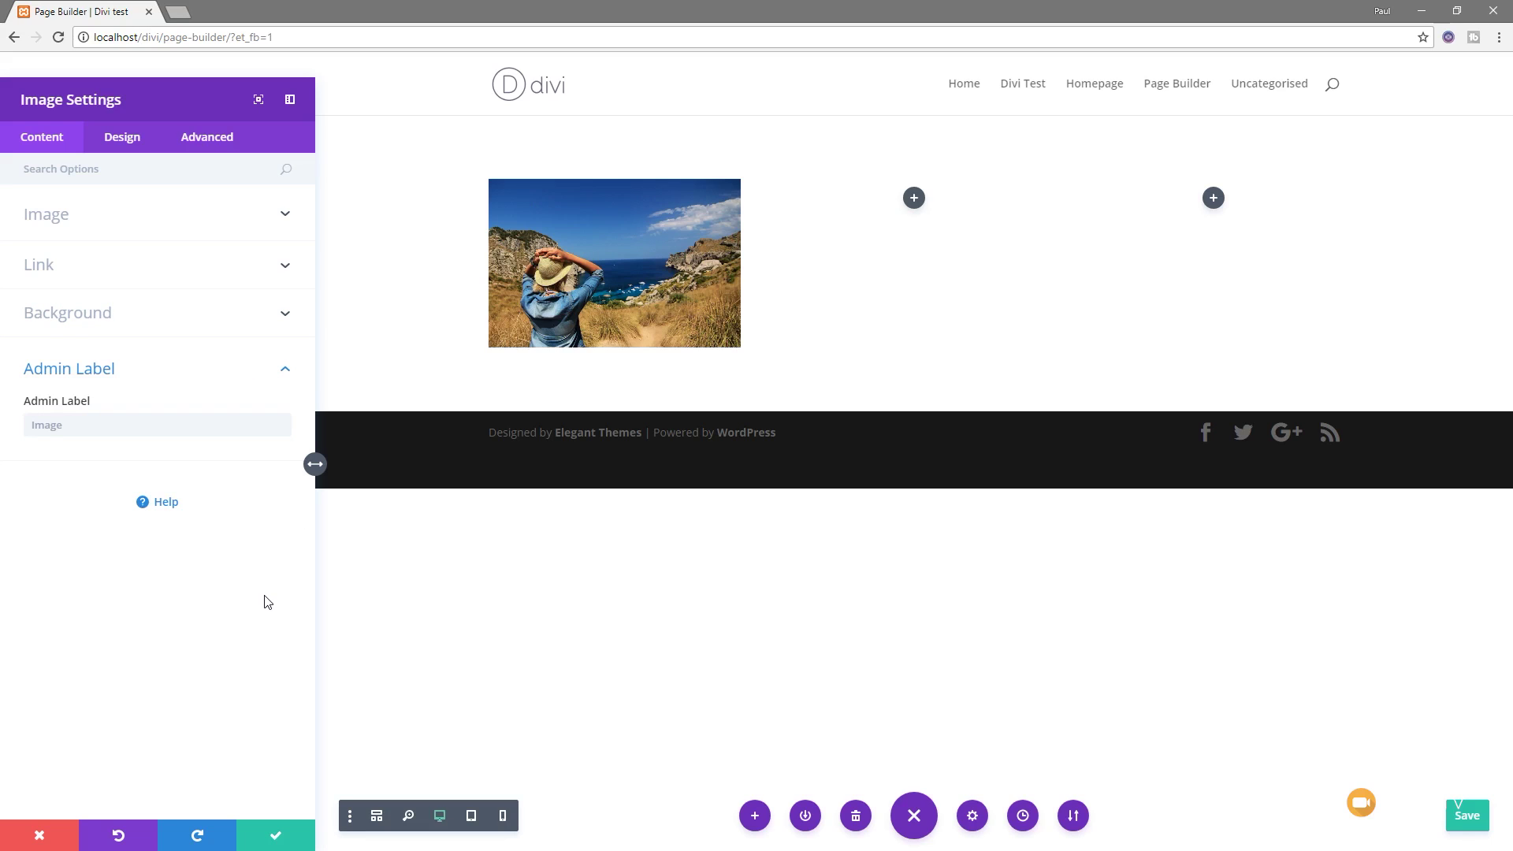
left_click(122, 139)
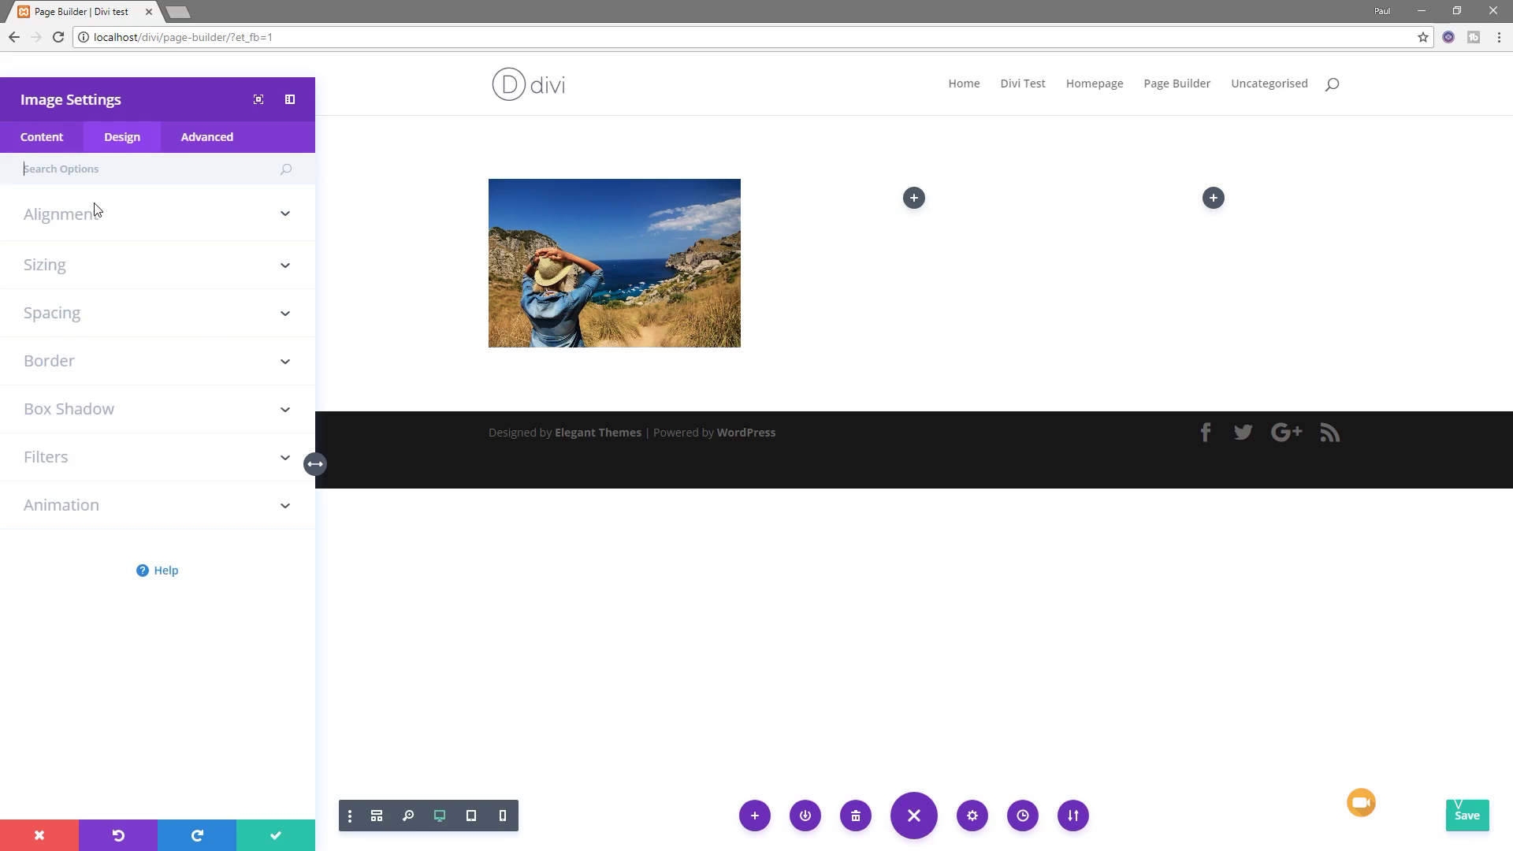
left_click(275, 219)
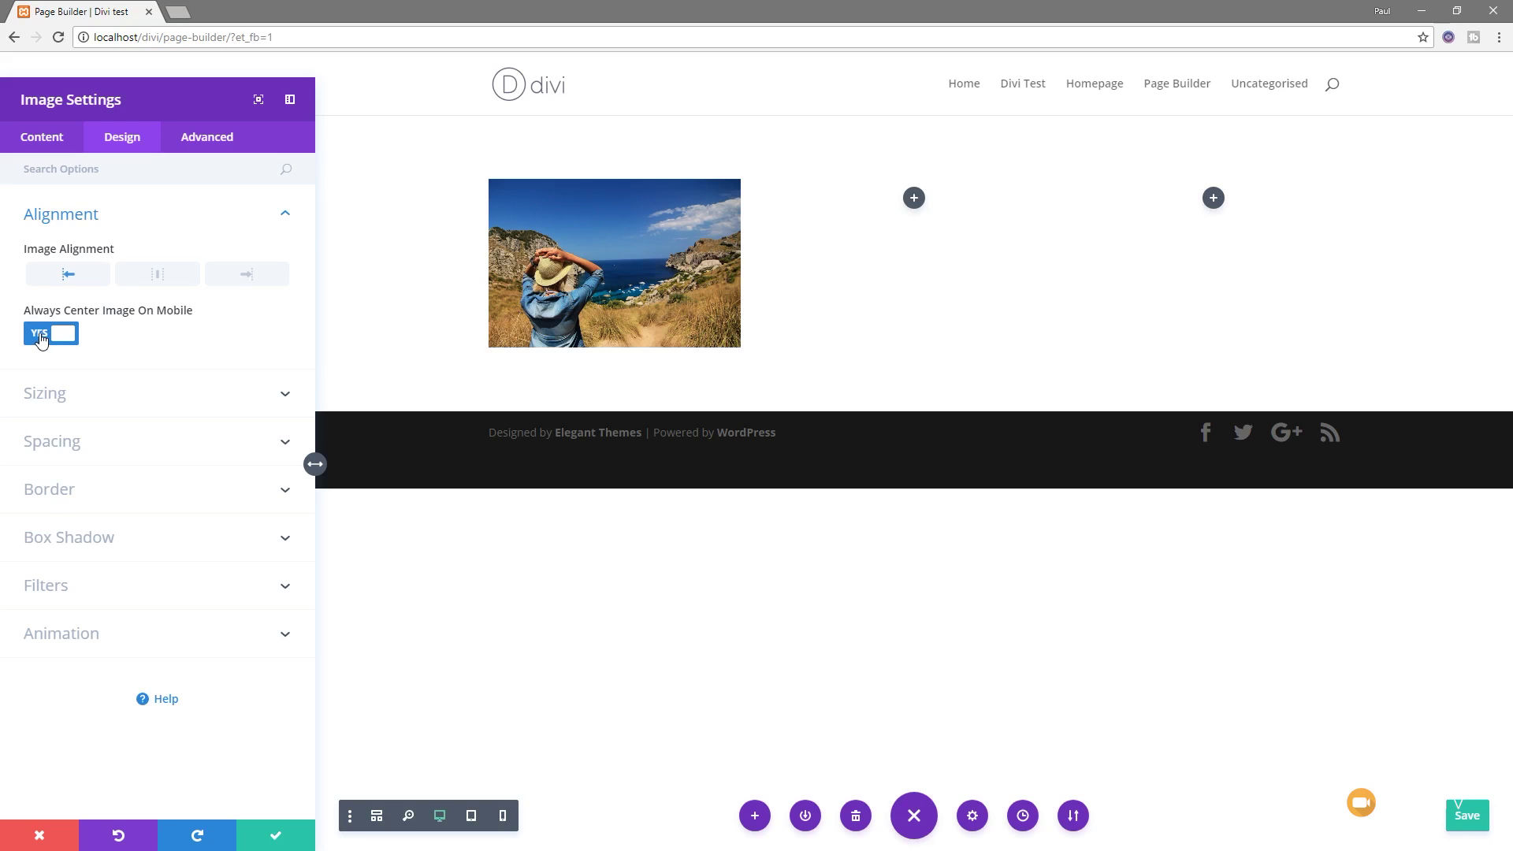
Turn on Force Fullwidth in the image's sizing options and set its animation style to Fade
left_click(63, 403)
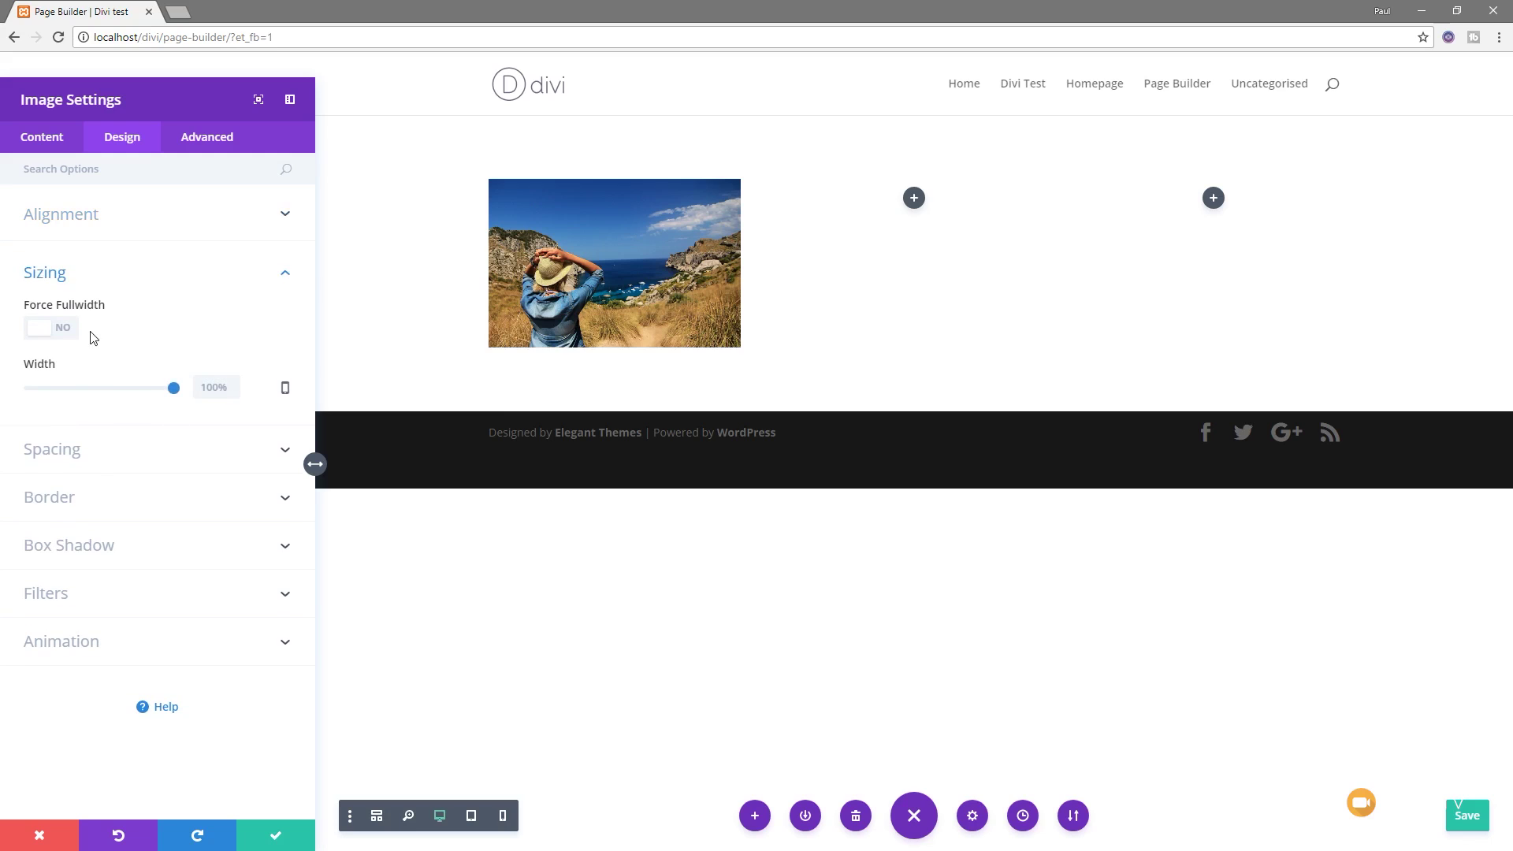
left_click(71, 337)
left_click(43, 339)
left_click(285, 387)
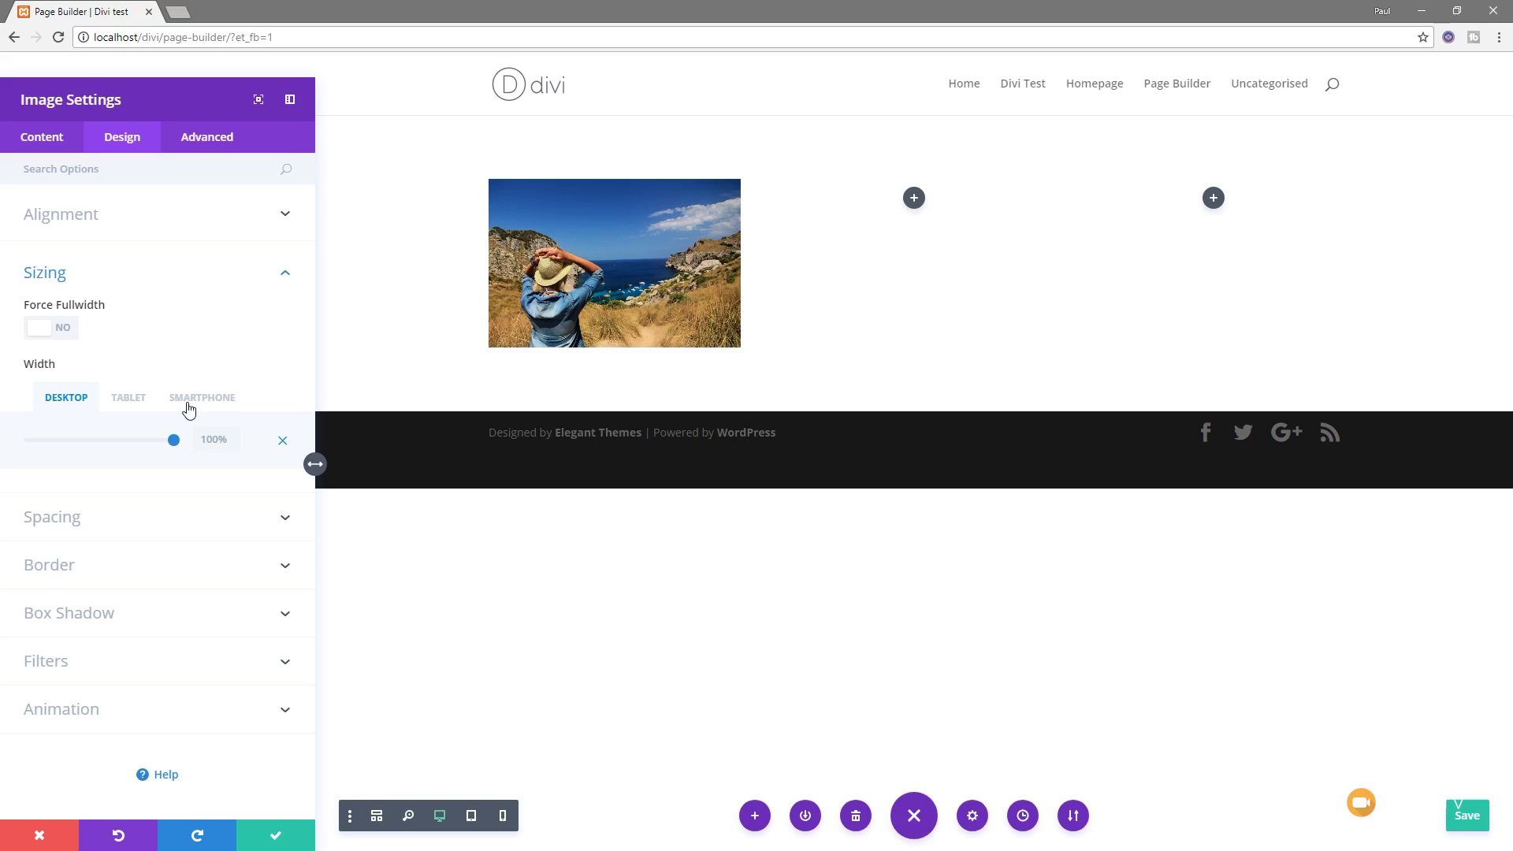
left_click(63, 338)
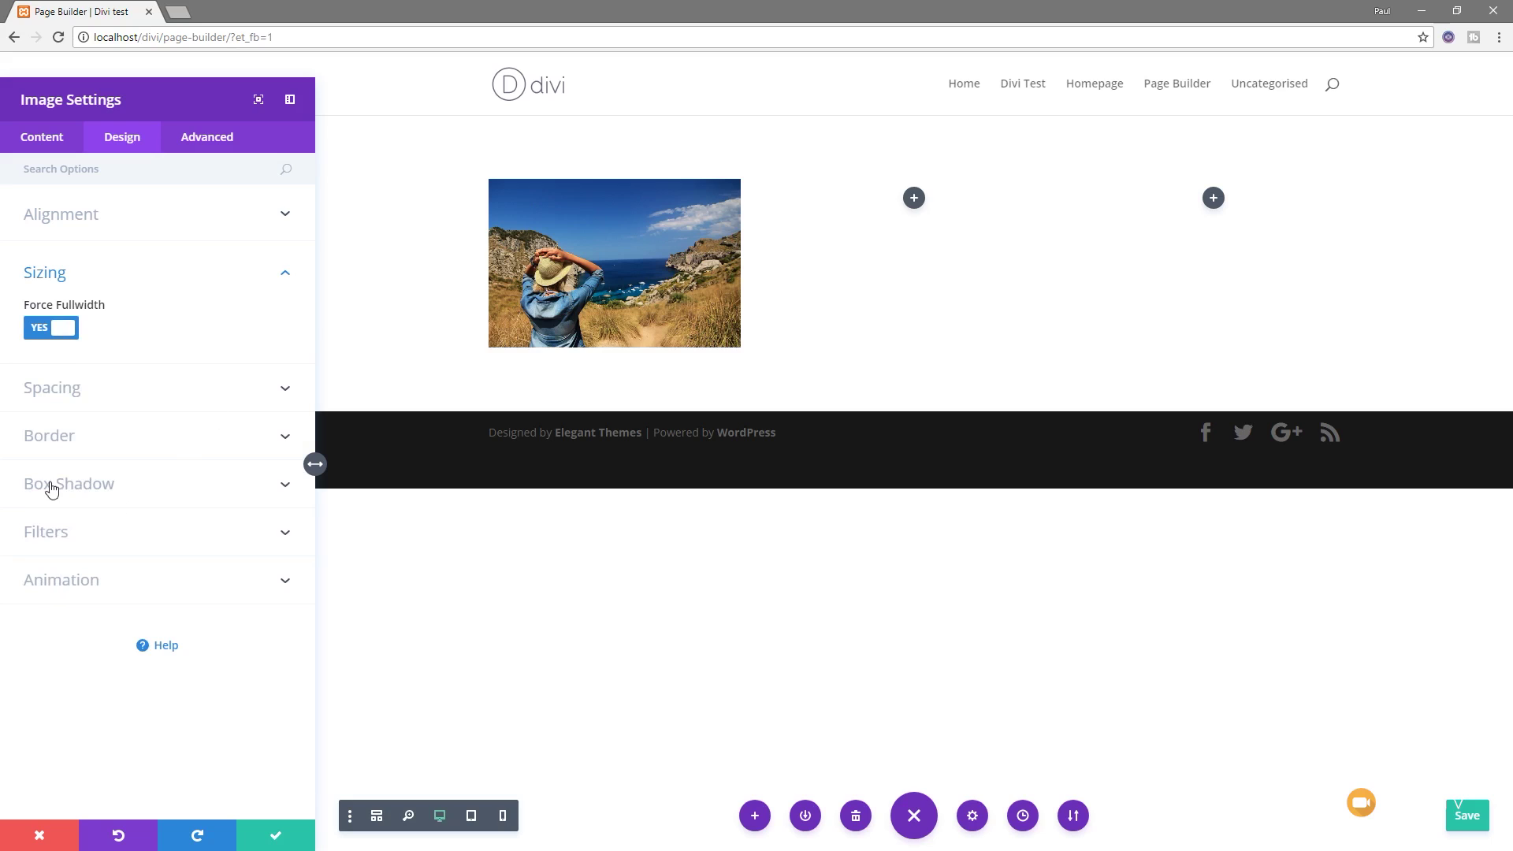
left_click(72, 579)
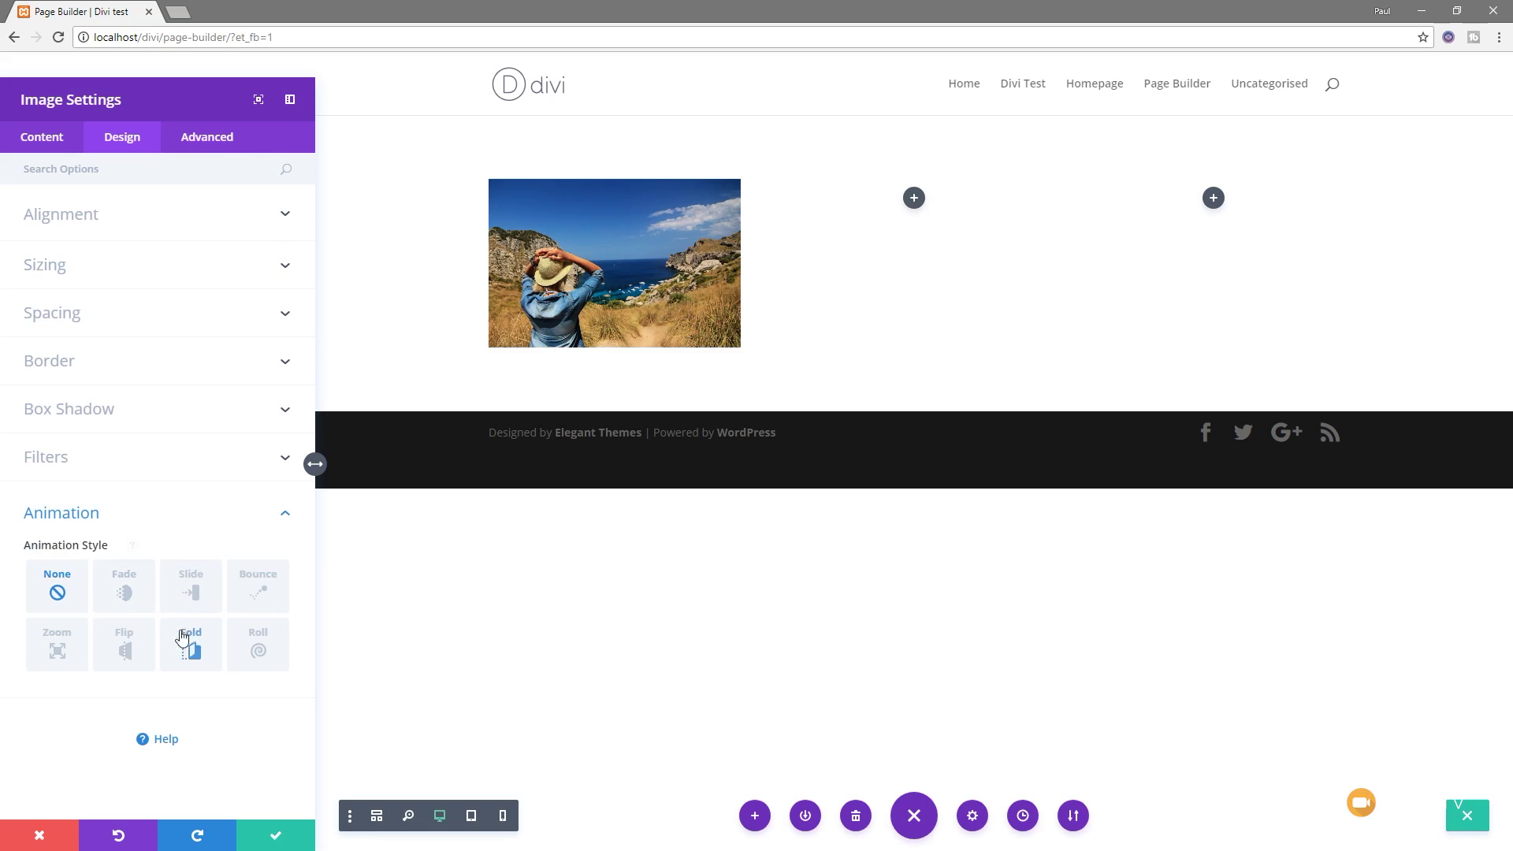
left_click(125, 591)
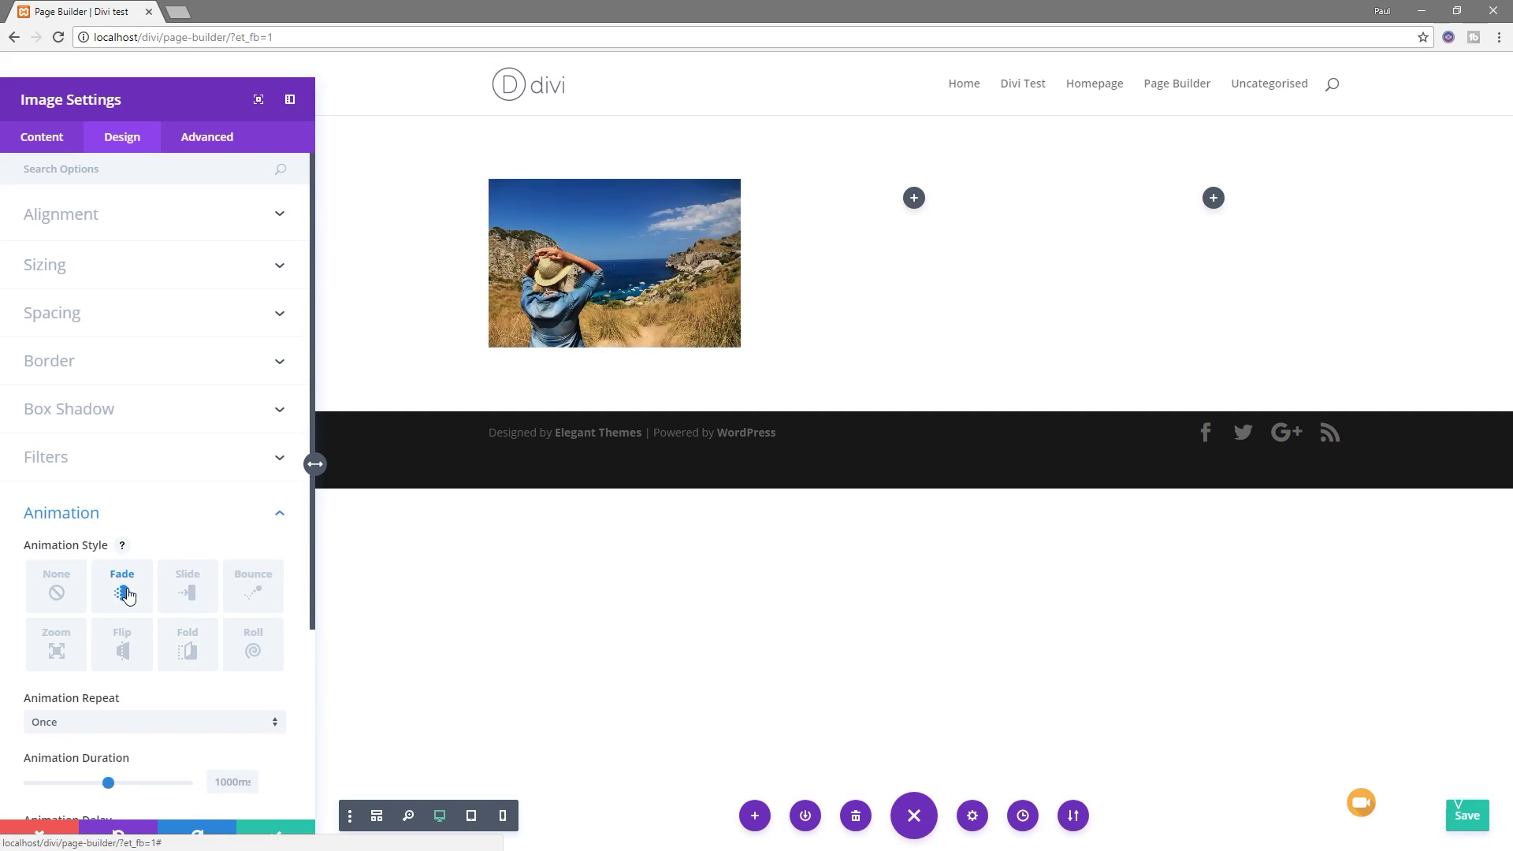
Examine the image's custom CSS fields and undock its settings window so that it floats over the page
left_click(206, 138)
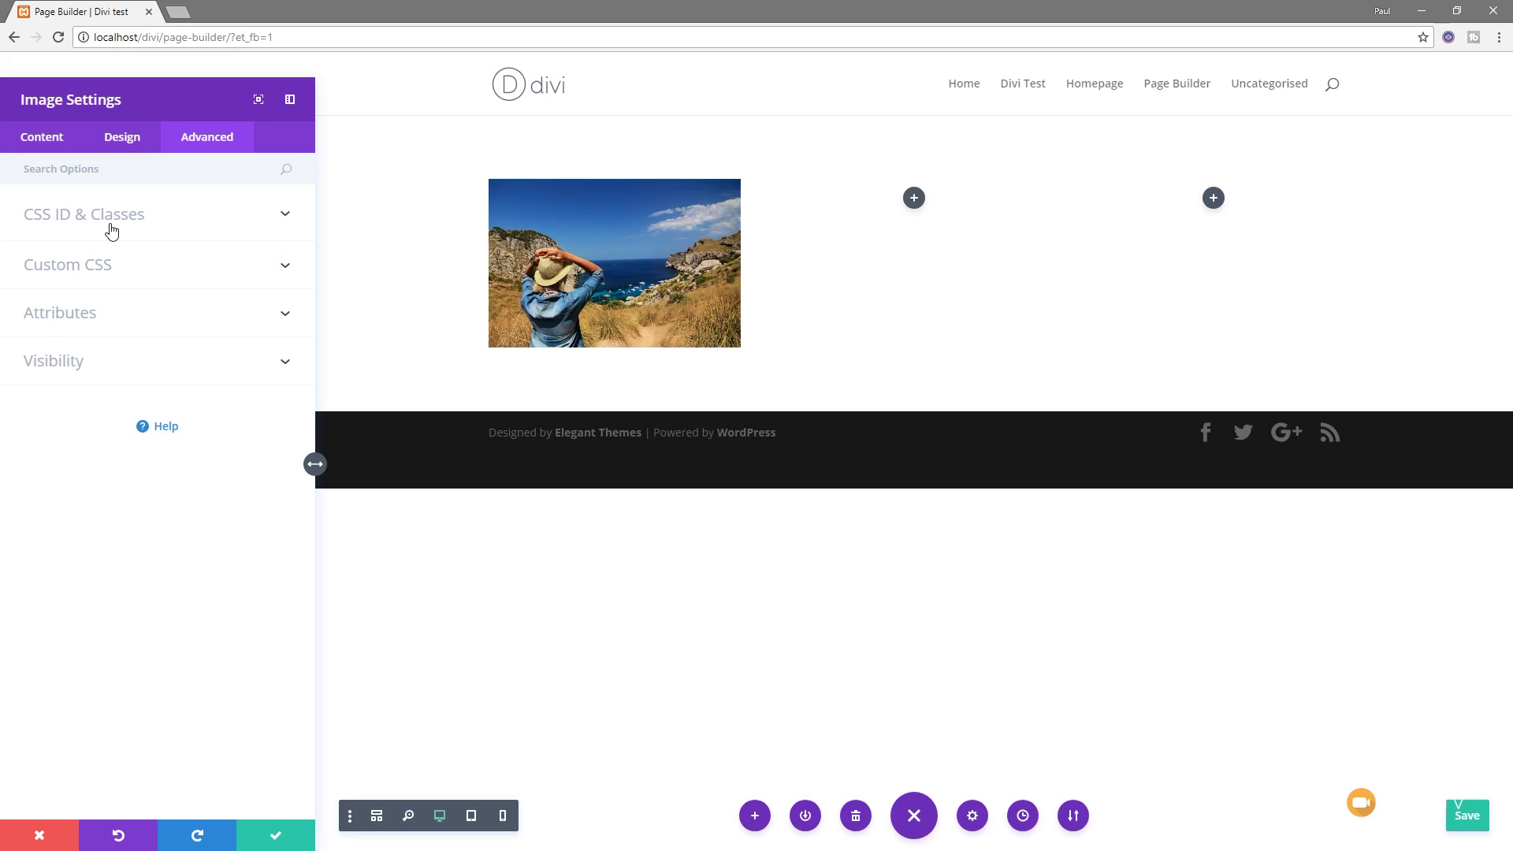
left_click(101, 264)
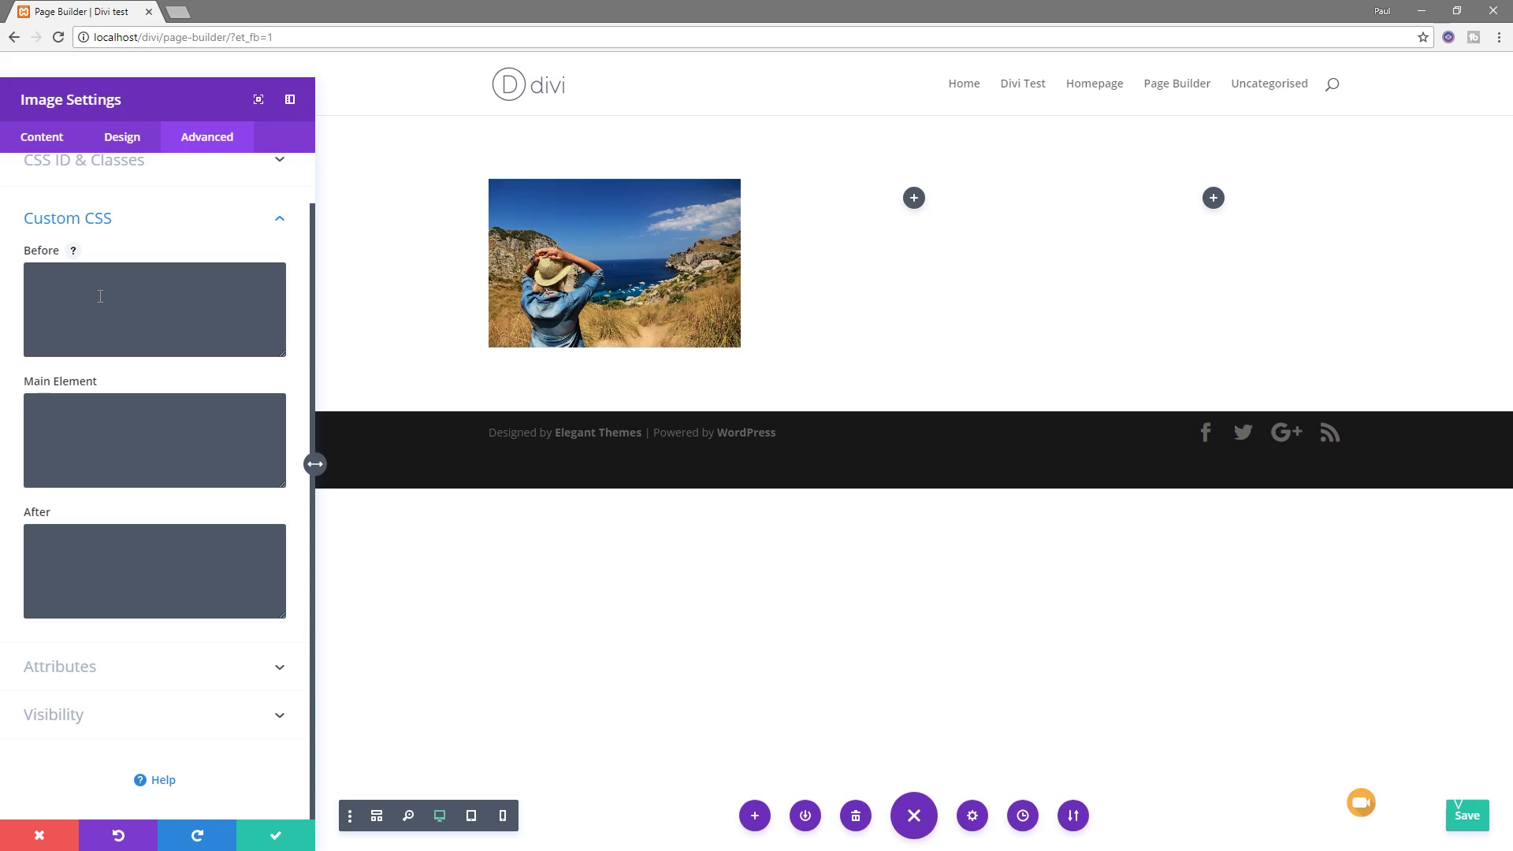
left_click_drag(157, 100, 153, 97)
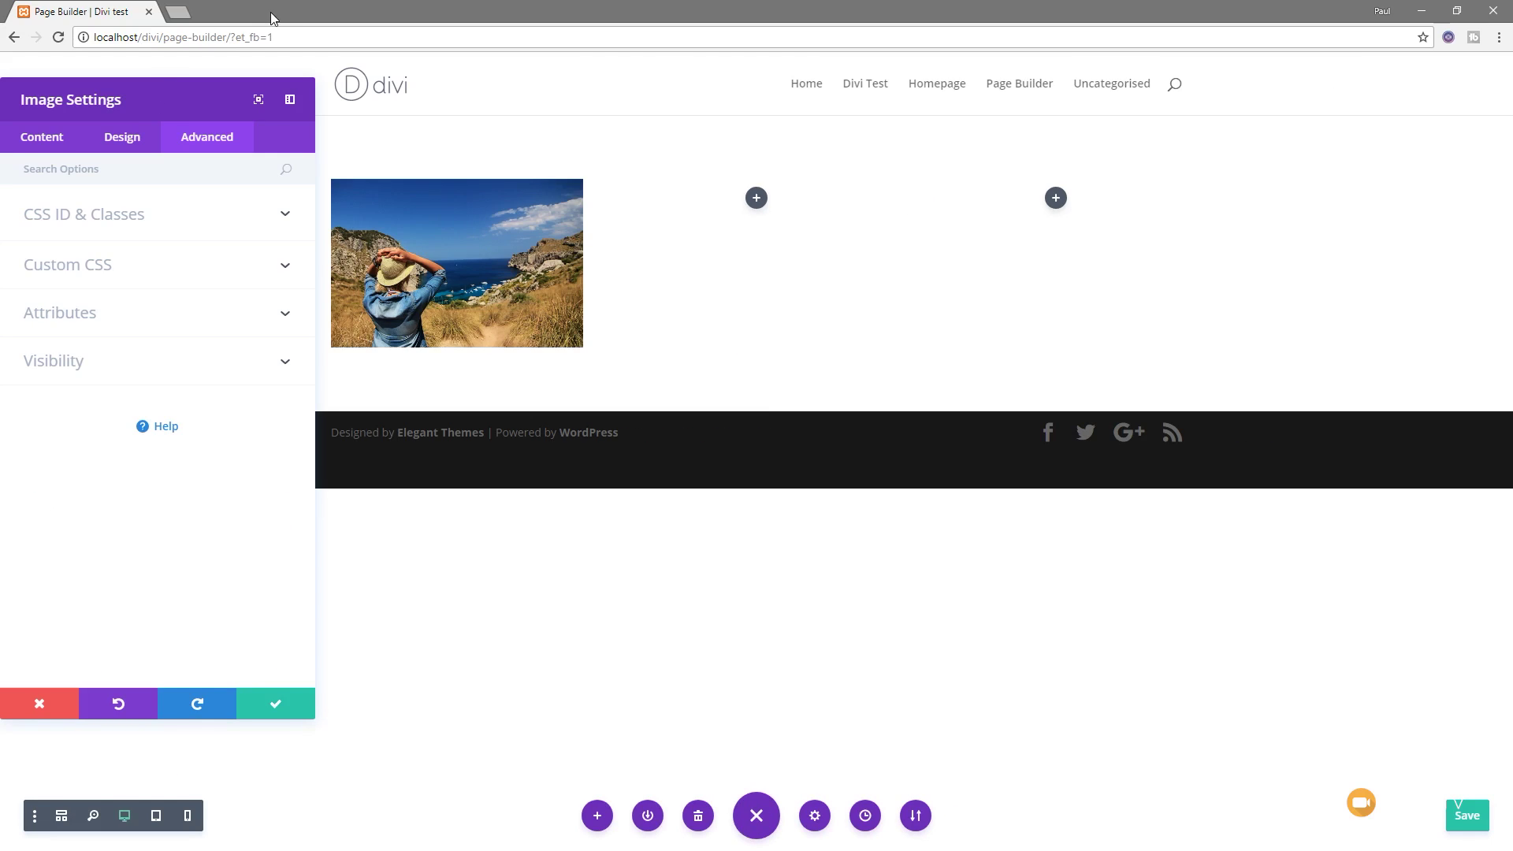
Insert a Text module into the row's second column and fill it with a Lorem ipsum placeholder paragraph
left_click(757, 198)
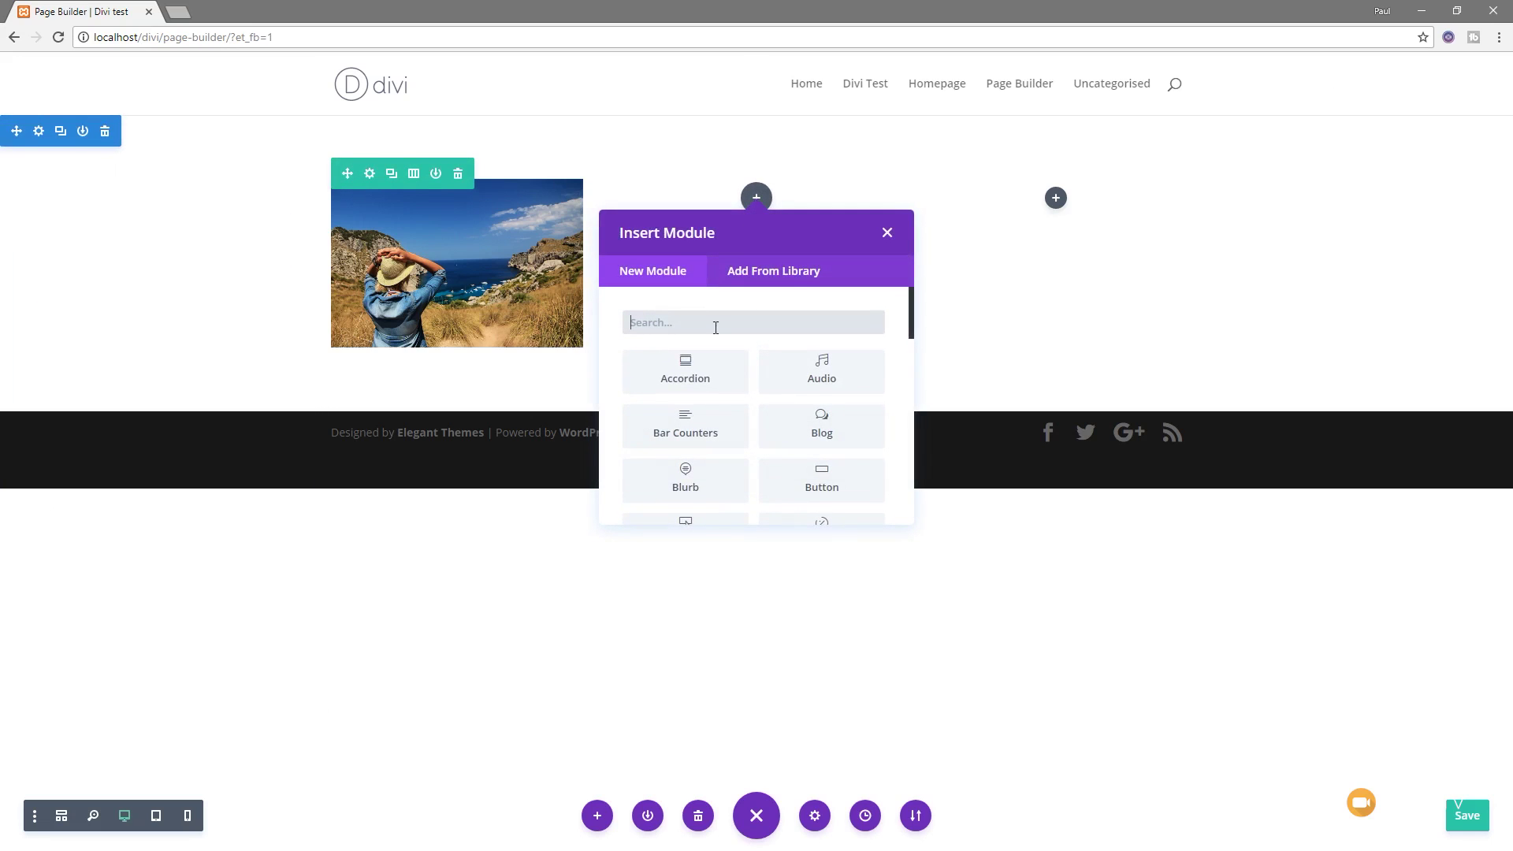
type("tex")
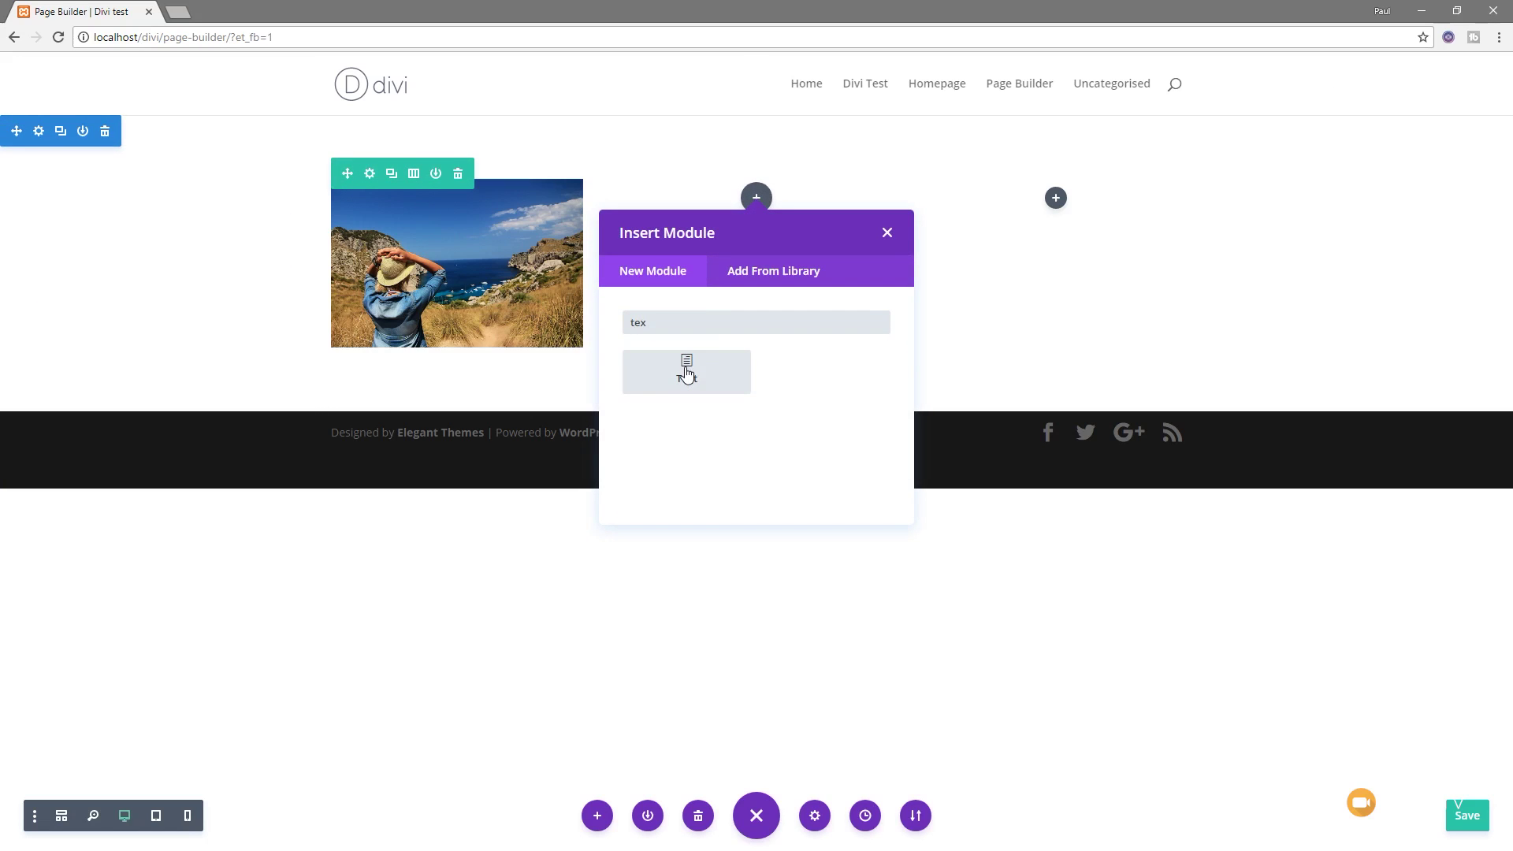
left_click(687, 373)
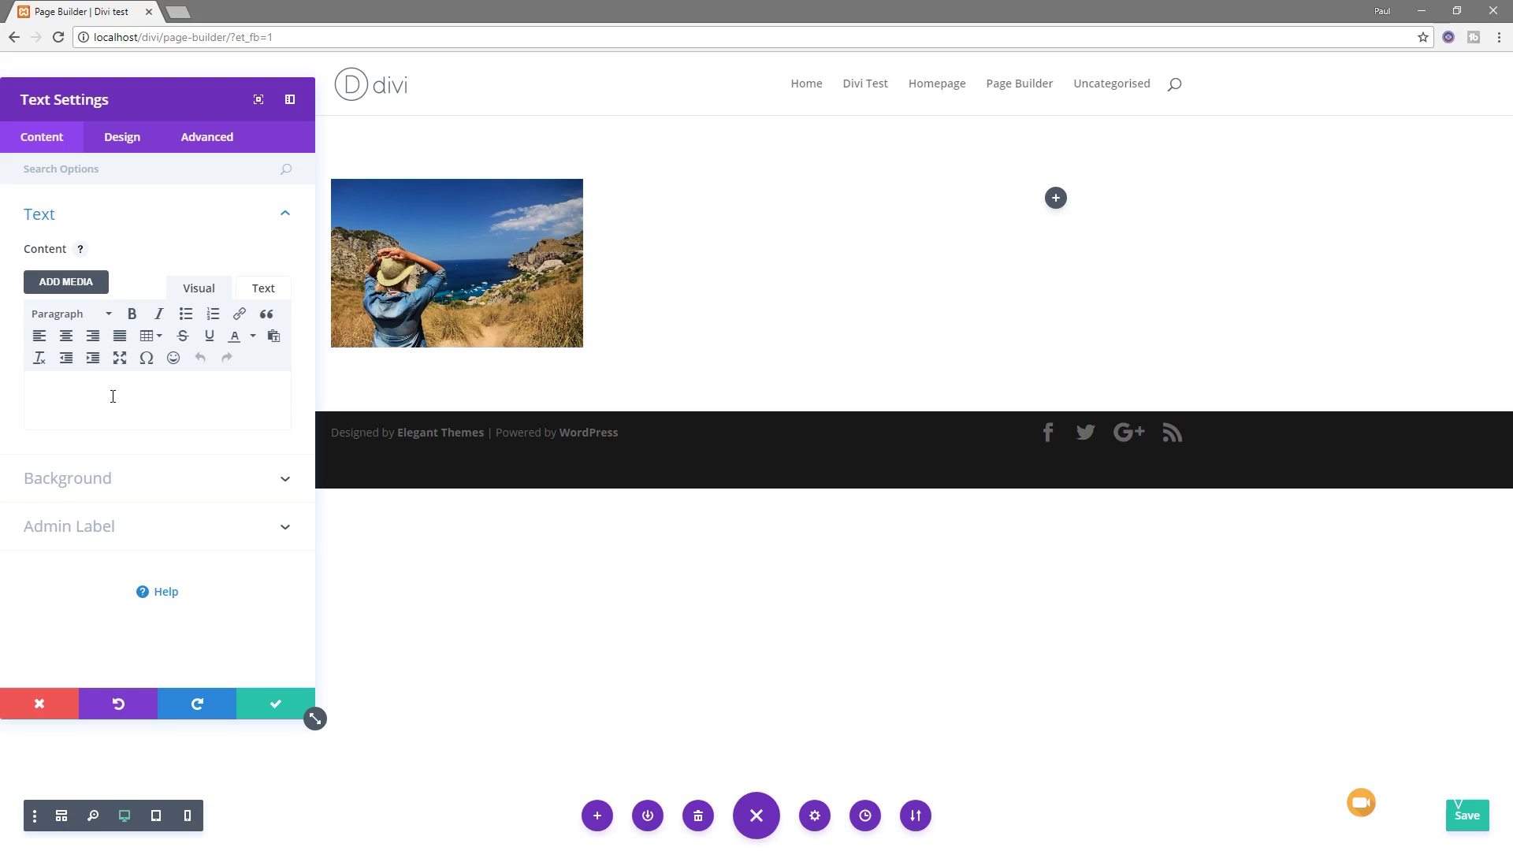
type("Lorem ipsum dolor sit amet, consectetur adipiscing elit. Fusce euismod tortor id lacus blandit commodo. Donec eleifend facilisis feugiat. Quisque accumsan quis metus sed convallis. Pellentesque consectetur porta tellus eget facilisis. Phasellus accumsan lorem vitae pretium condimentum. Integer id condimentum nisi. Praesent sit amet bibendum dui. Quisque vulputate egestas ante non tempus.")
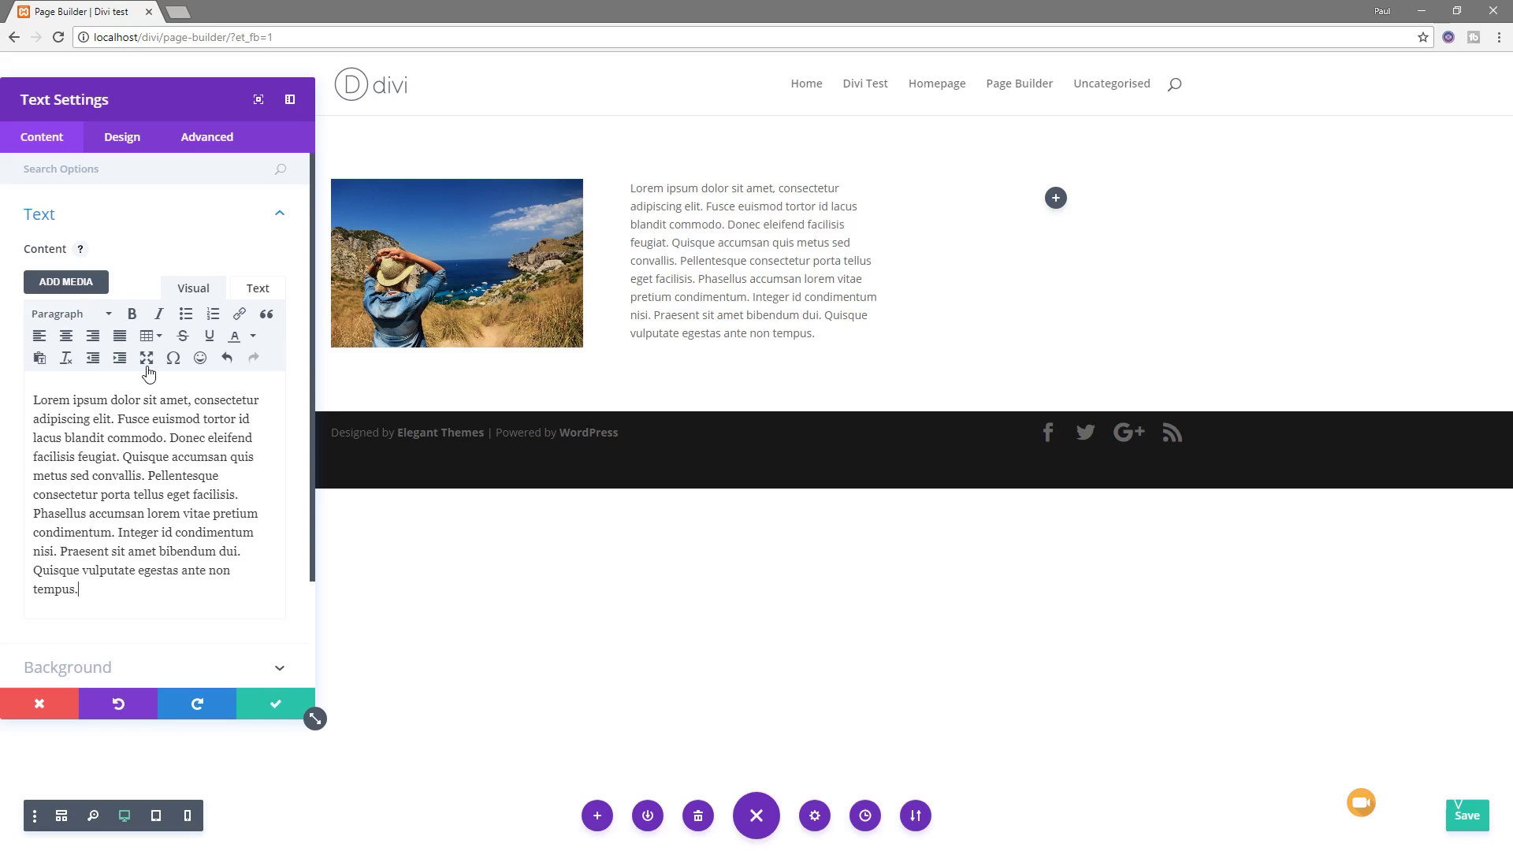
Review the text module's HTML source, background, text design and advanced options, and save the module's settings
left_click(262, 290)
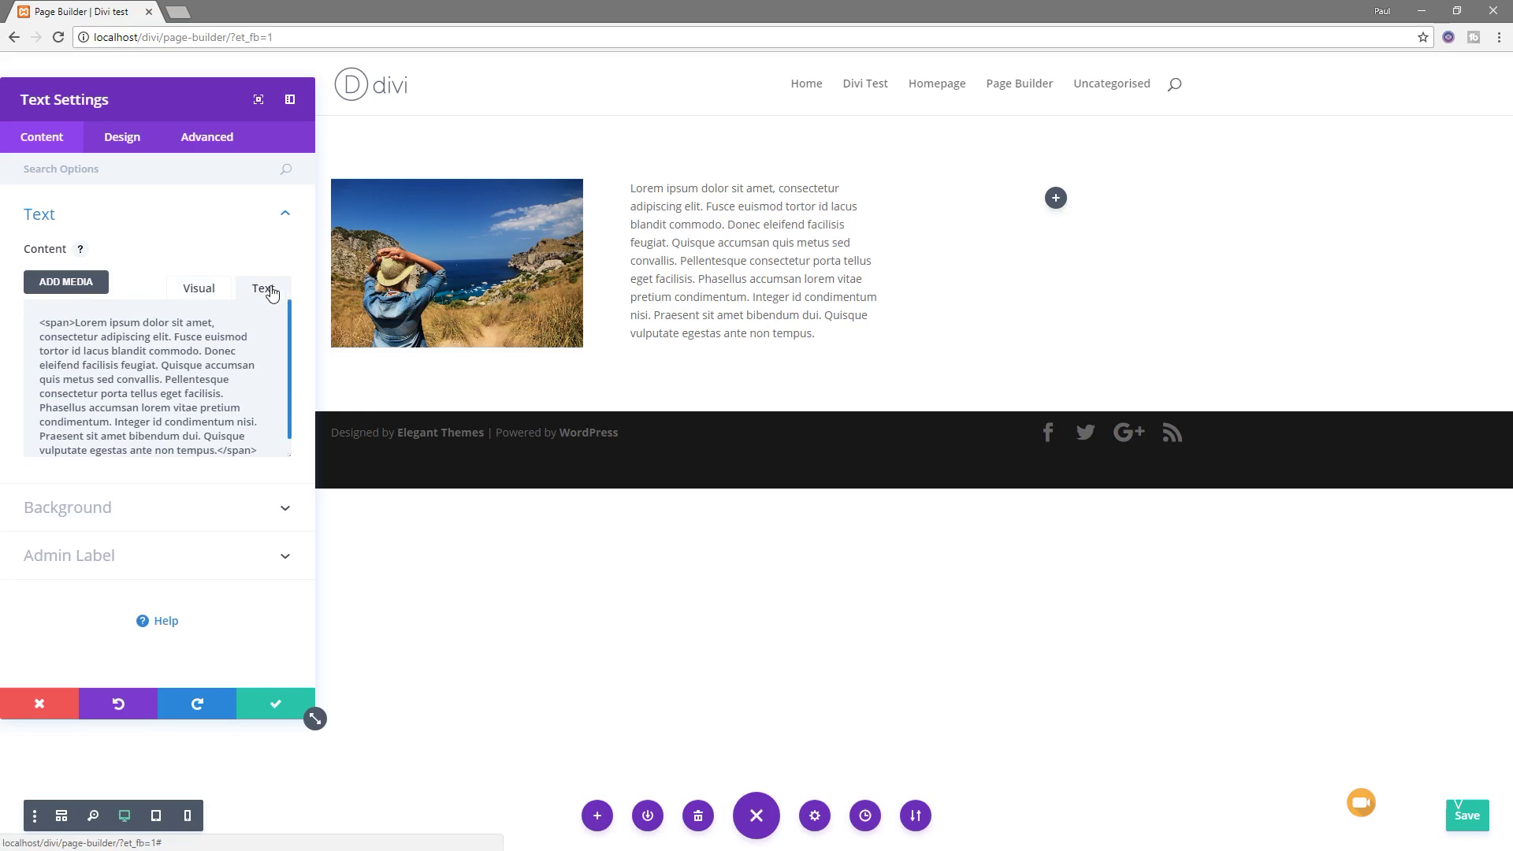
left_click(197, 290)
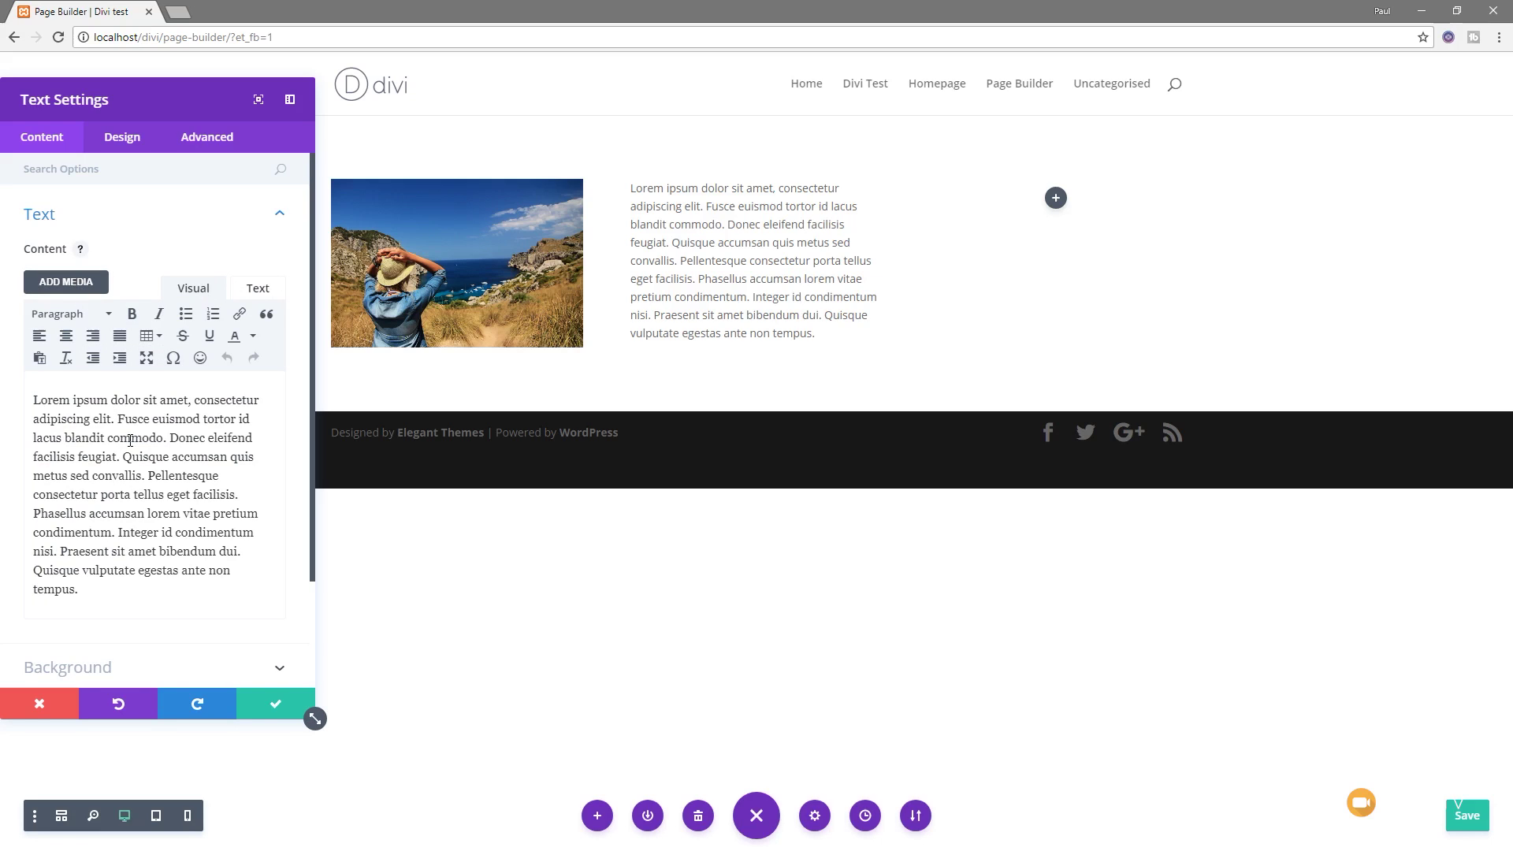
scroll(187, 531, "down", 3)
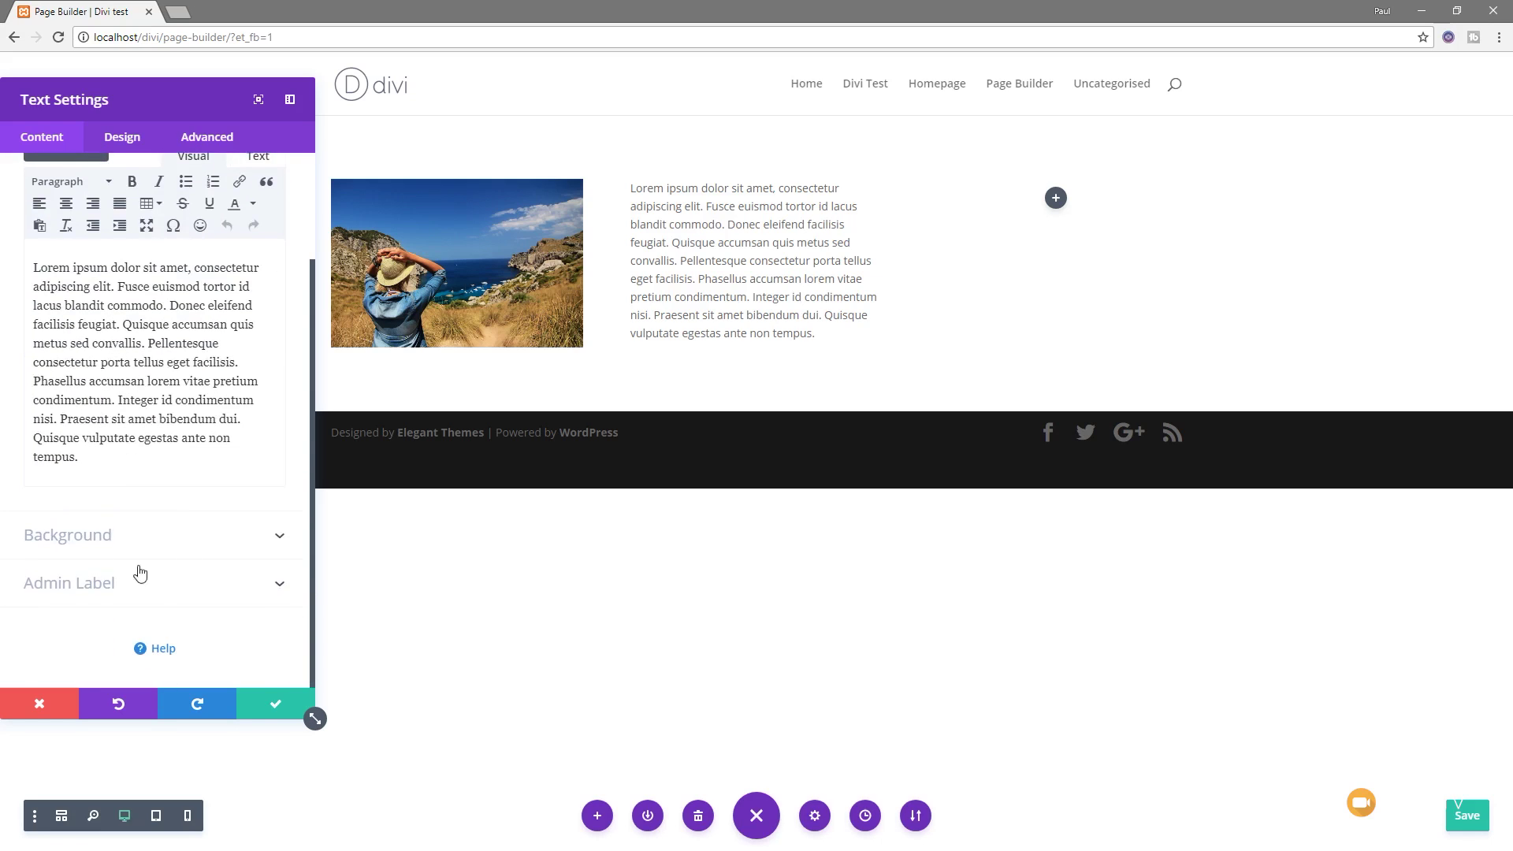
left_click(98, 542)
left_click(124, 146)
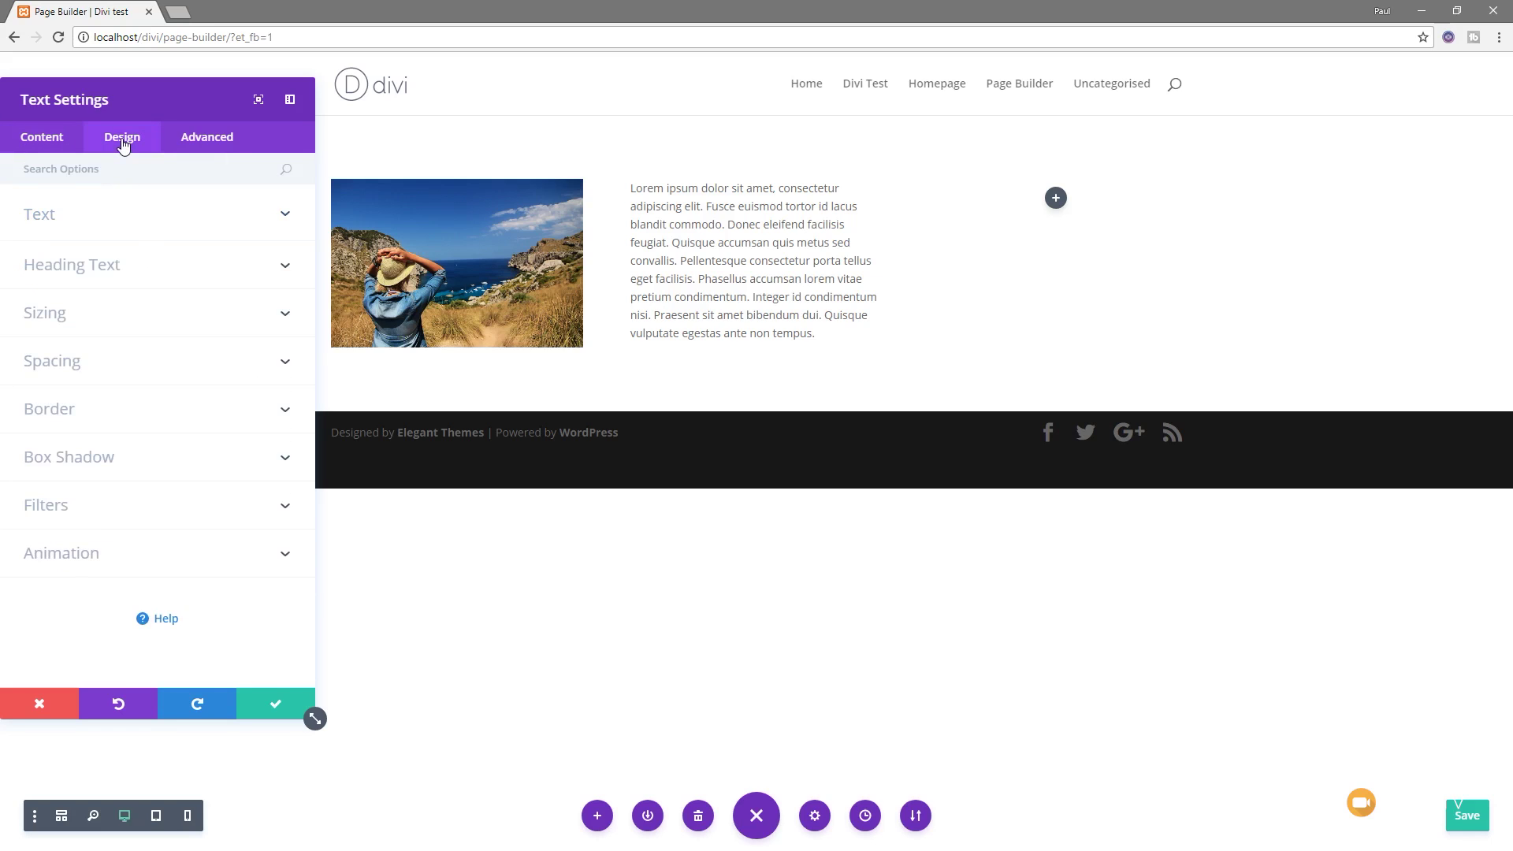
left_click(95, 219)
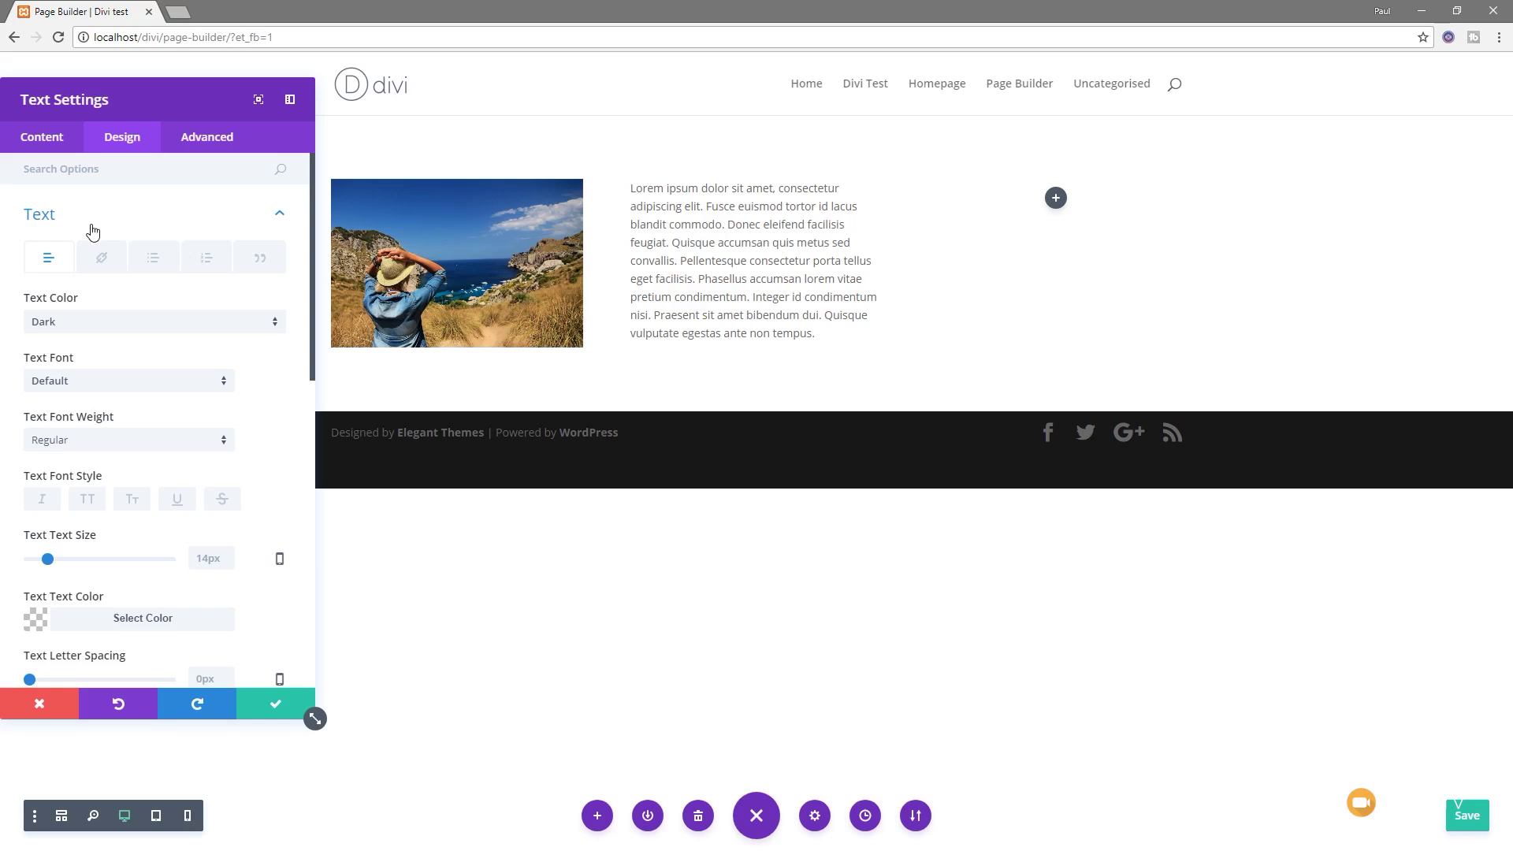
left_click(209, 137)
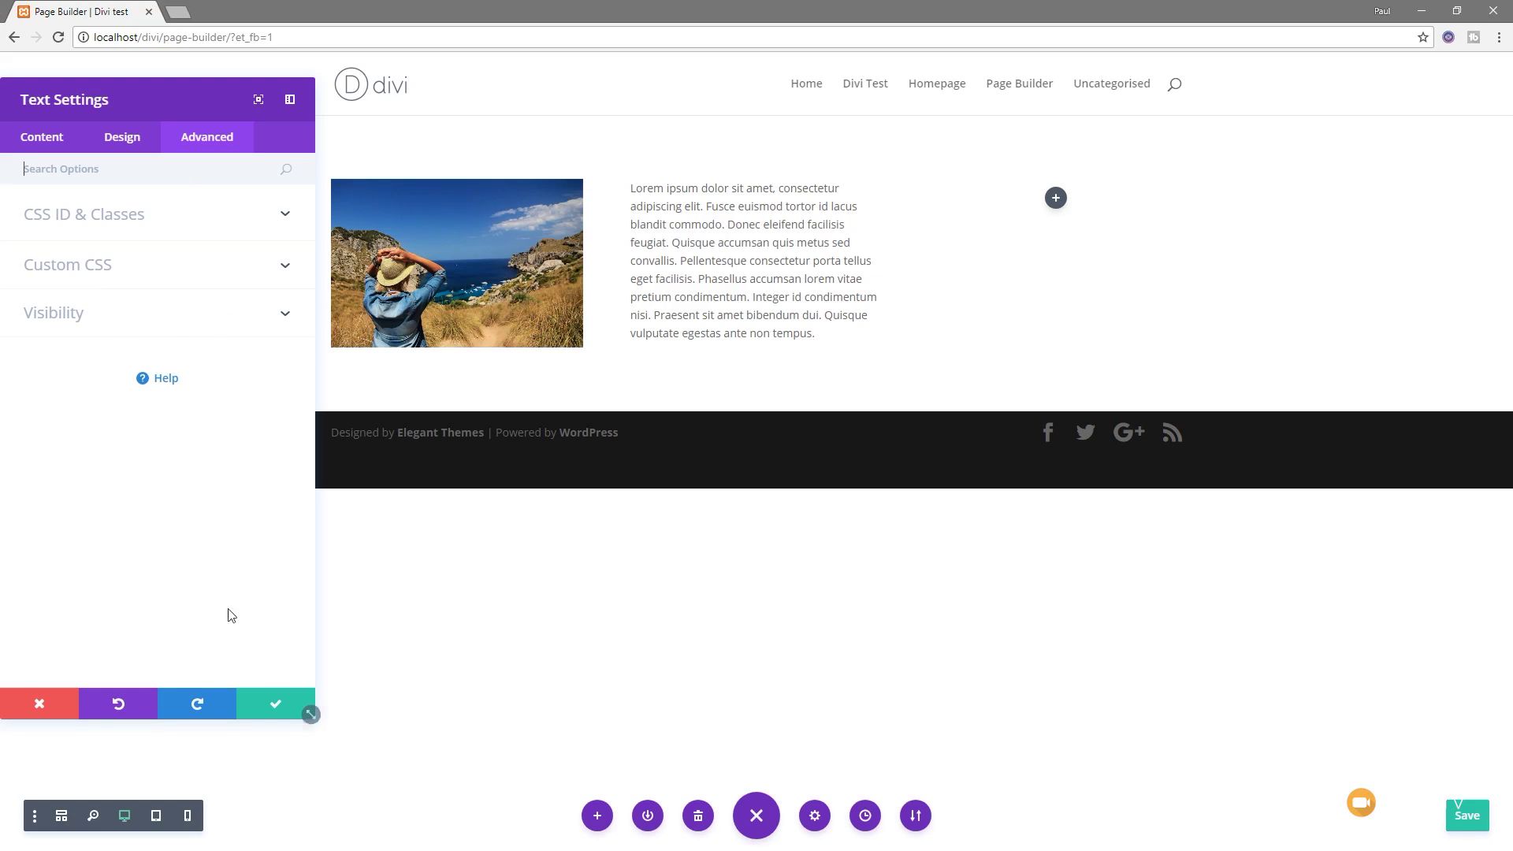
left_click(264, 704)
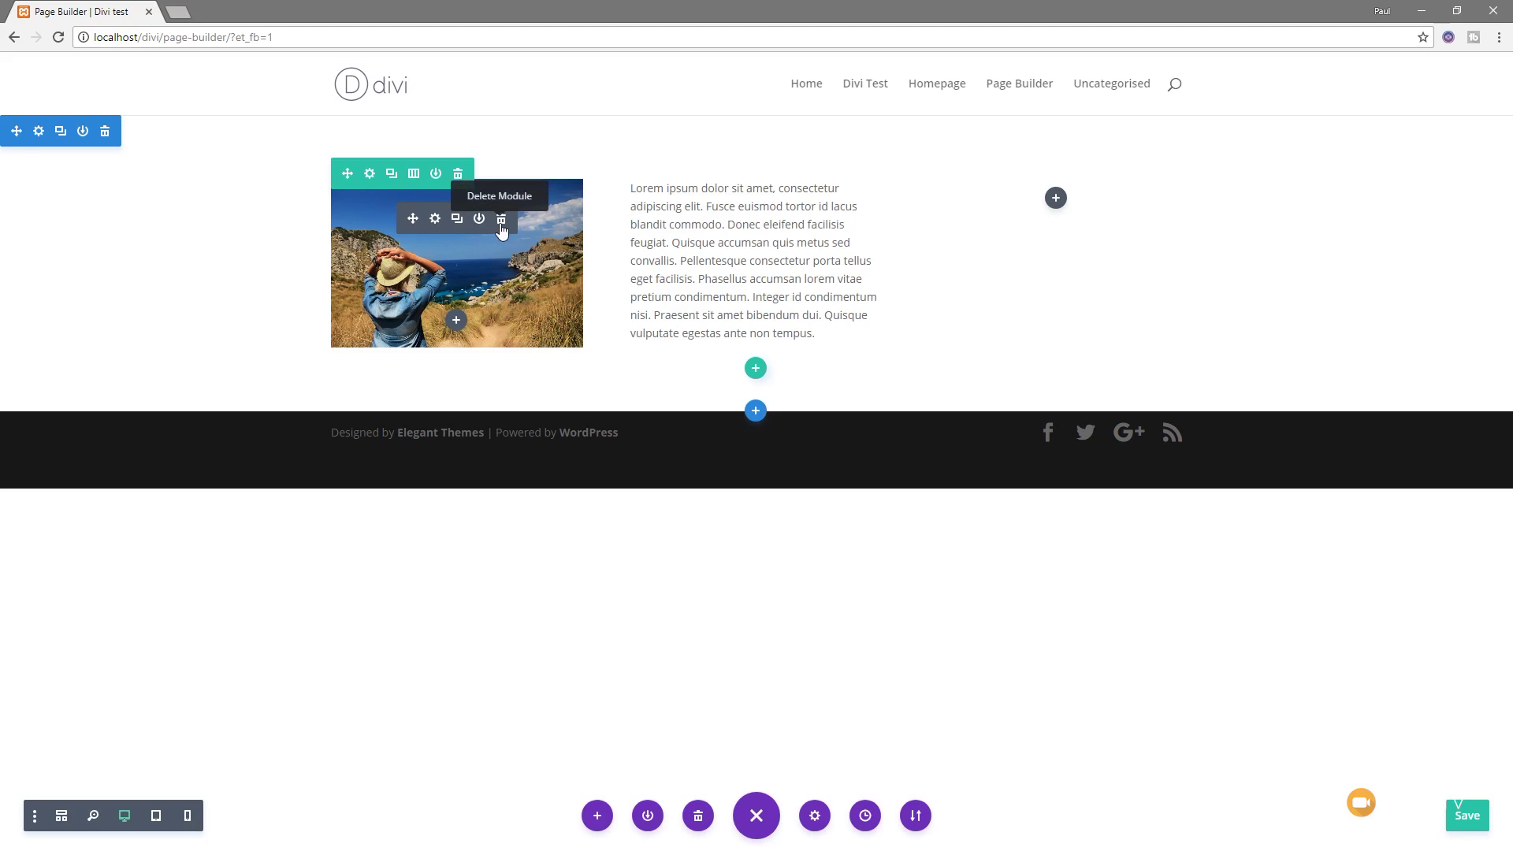
Duplicate the image module in the row's first column
left_click(457, 221)
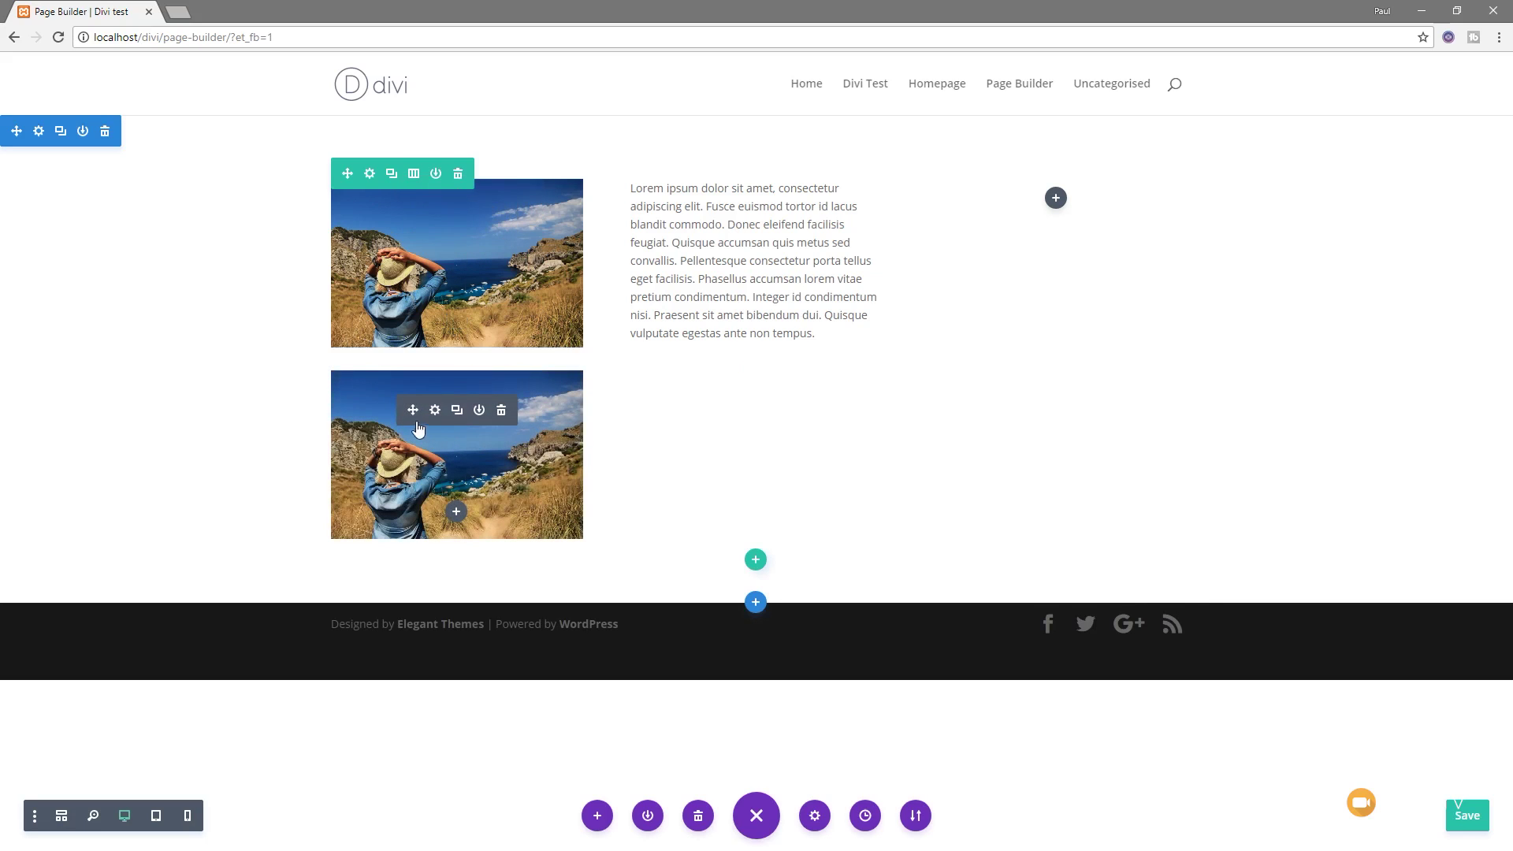
Move the duplicated image module to the row's third column and replace its picture with girl-691712.jpg from the media library
left_click_drag(411, 411, 1054, 209)
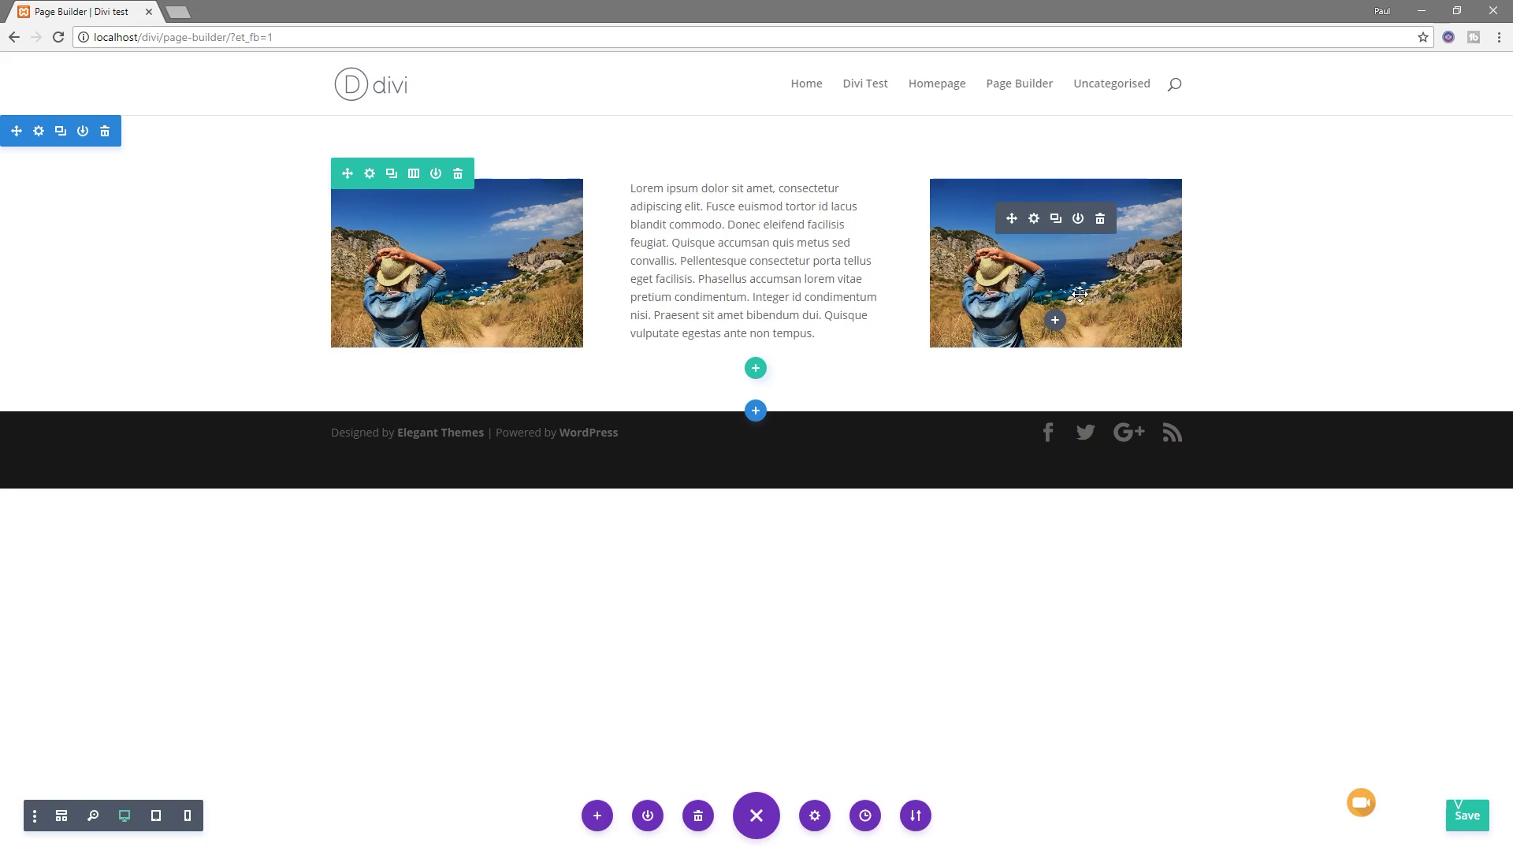
left_click(1034, 220)
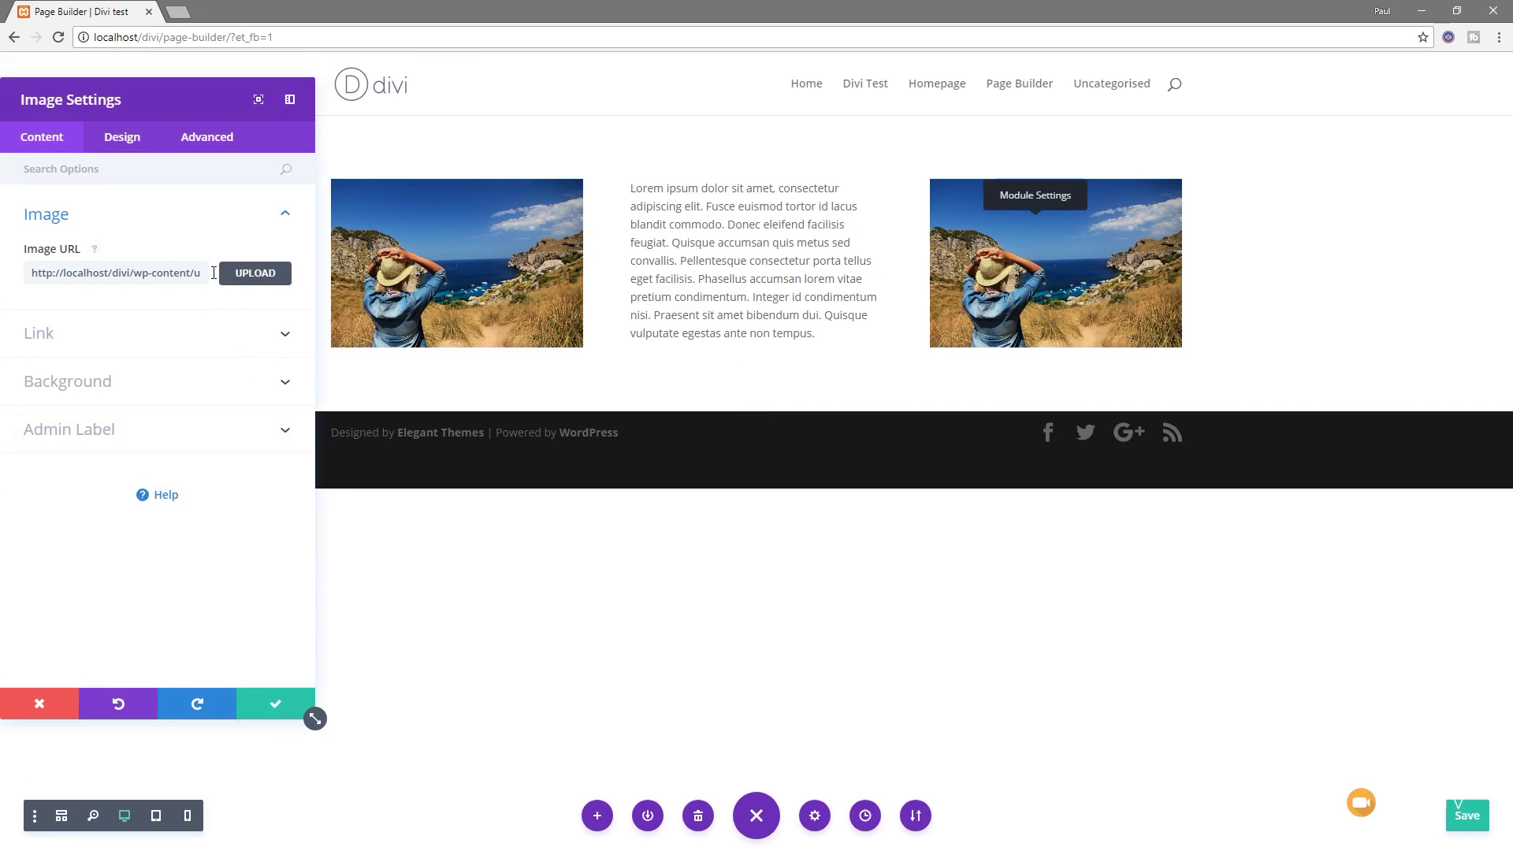
left_click(268, 279)
left_click(245, 262)
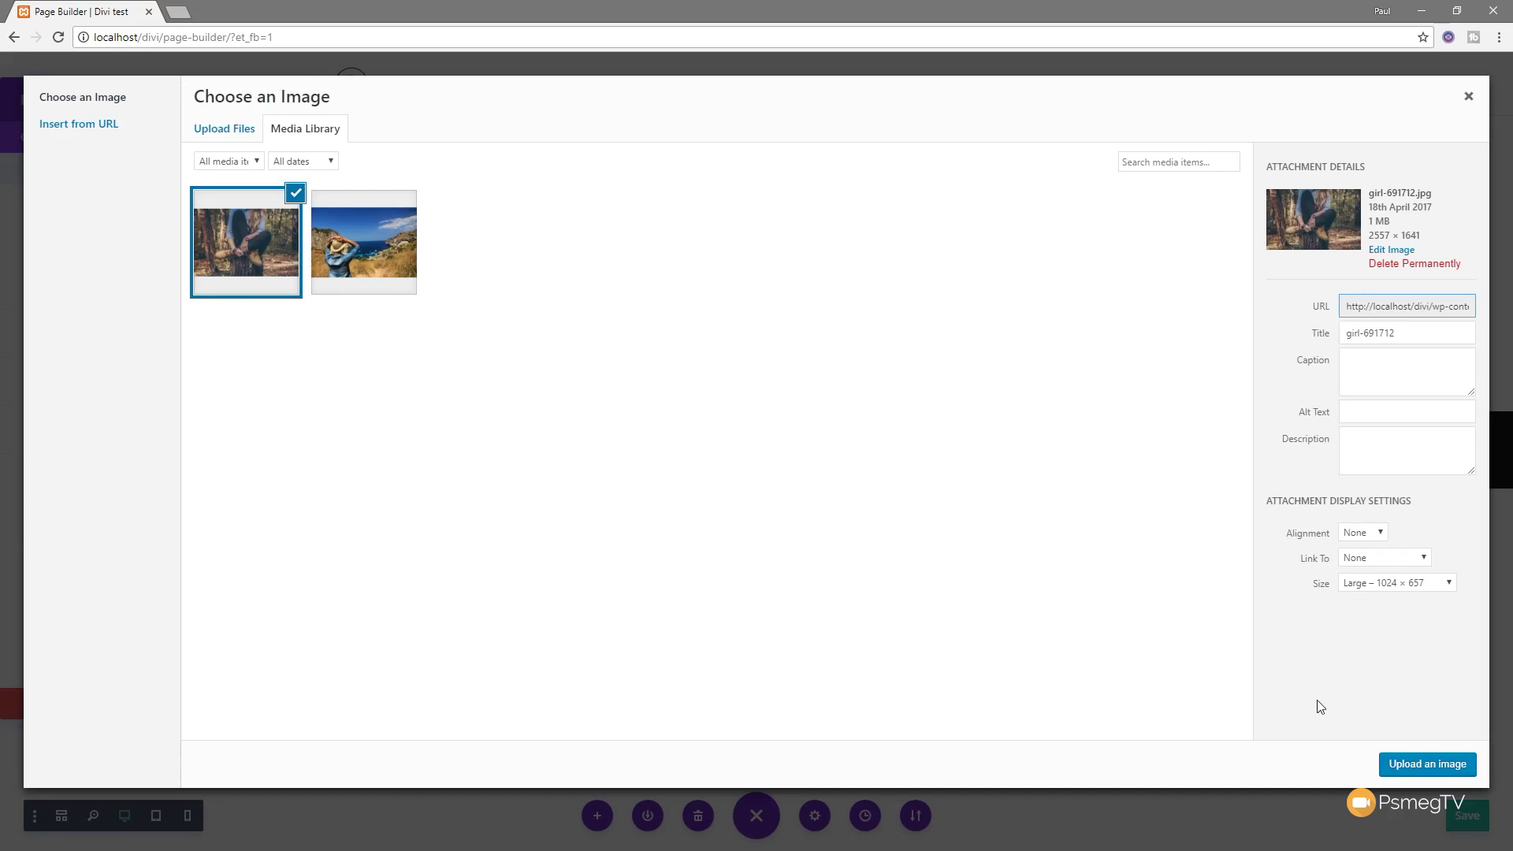
left_click(1427, 764)
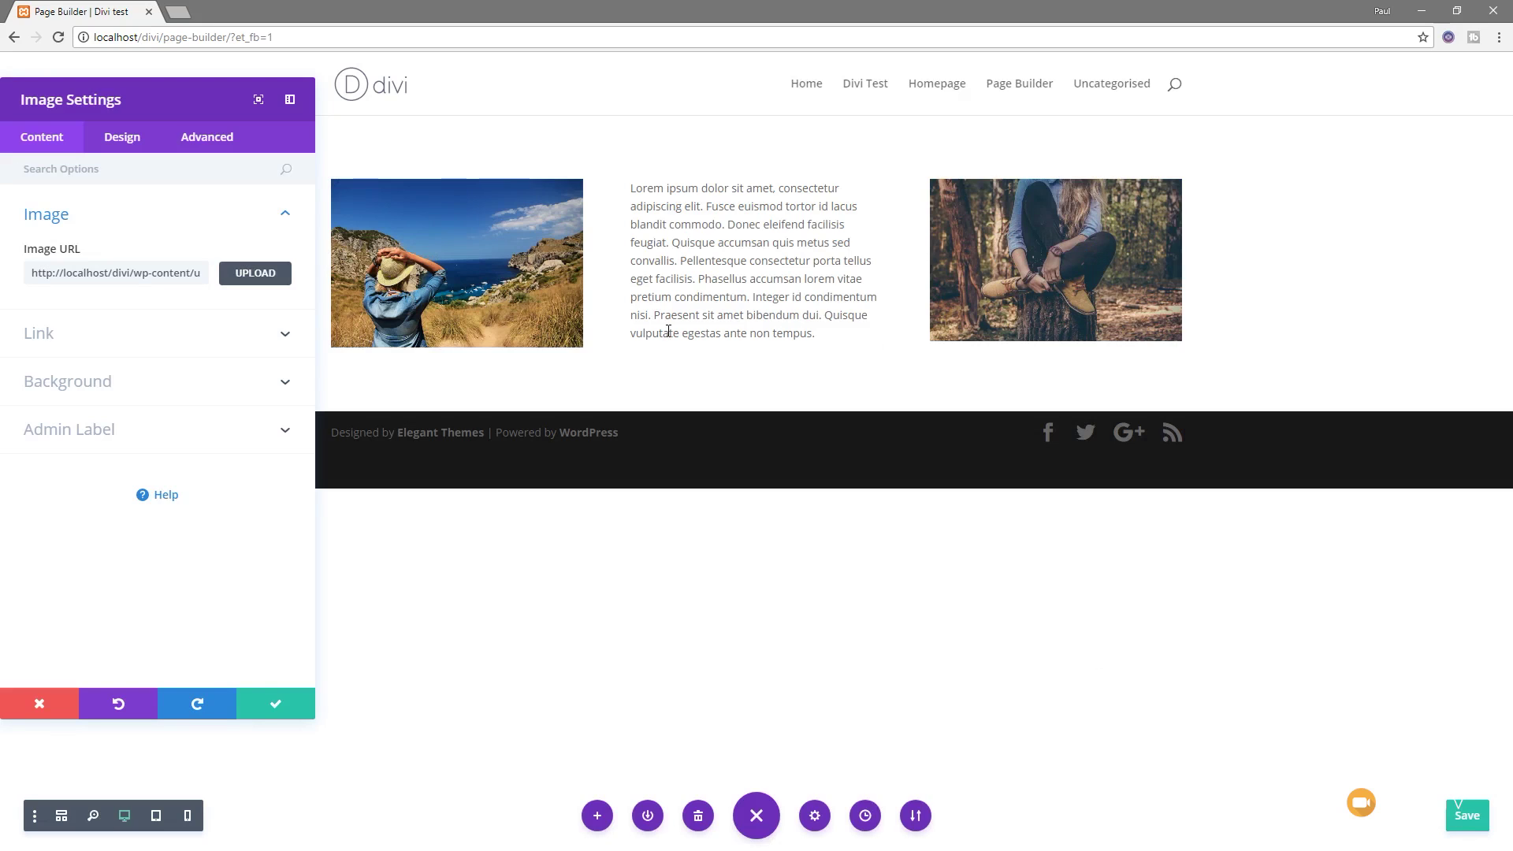
left_click(309, 711)
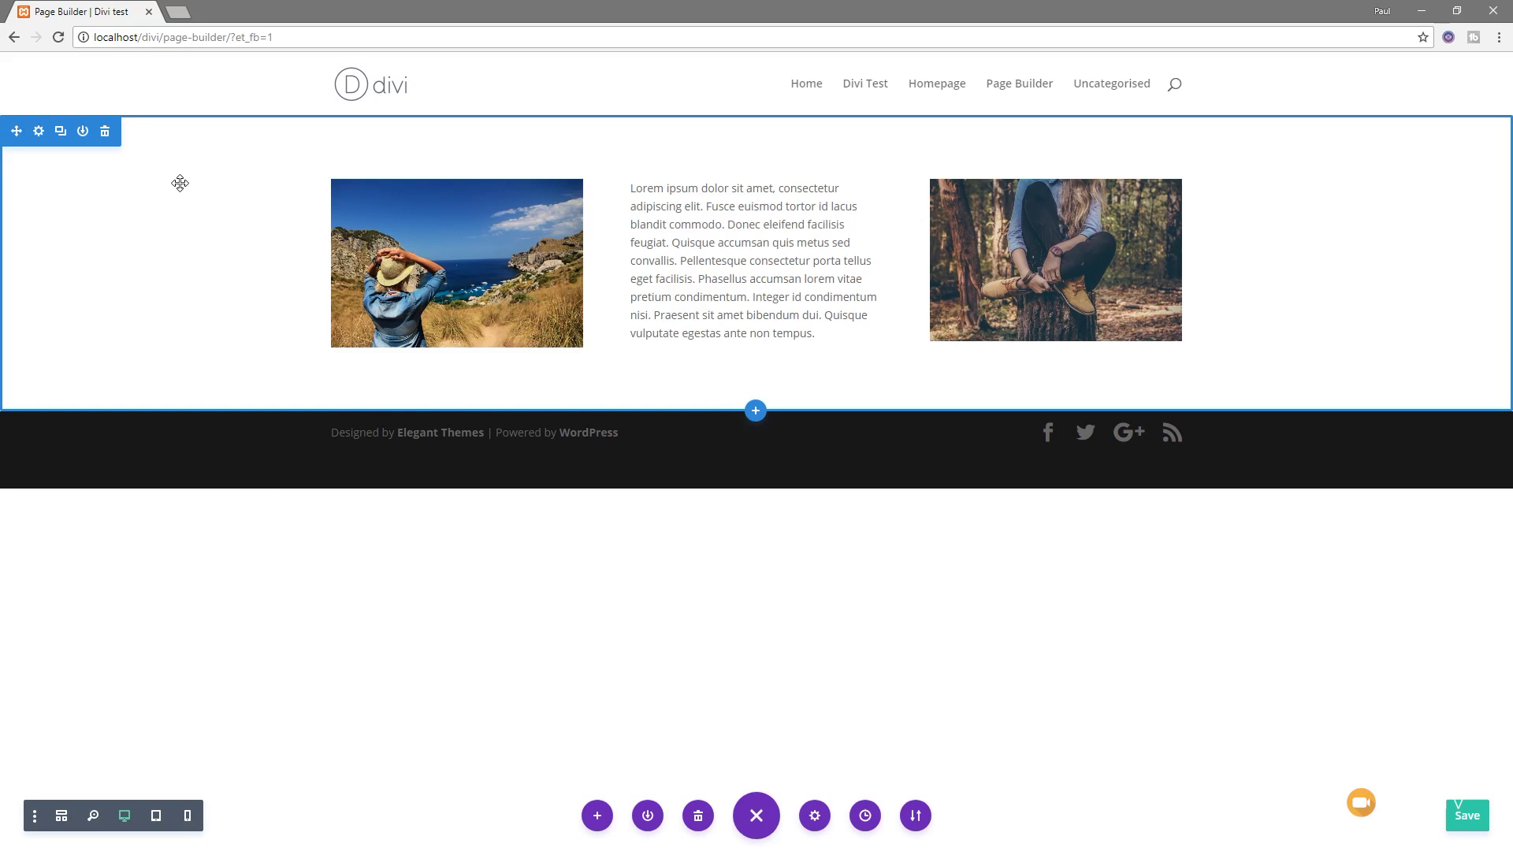
Set girl-691712.jpg from the media library as the section's background image
left_click(39, 132)
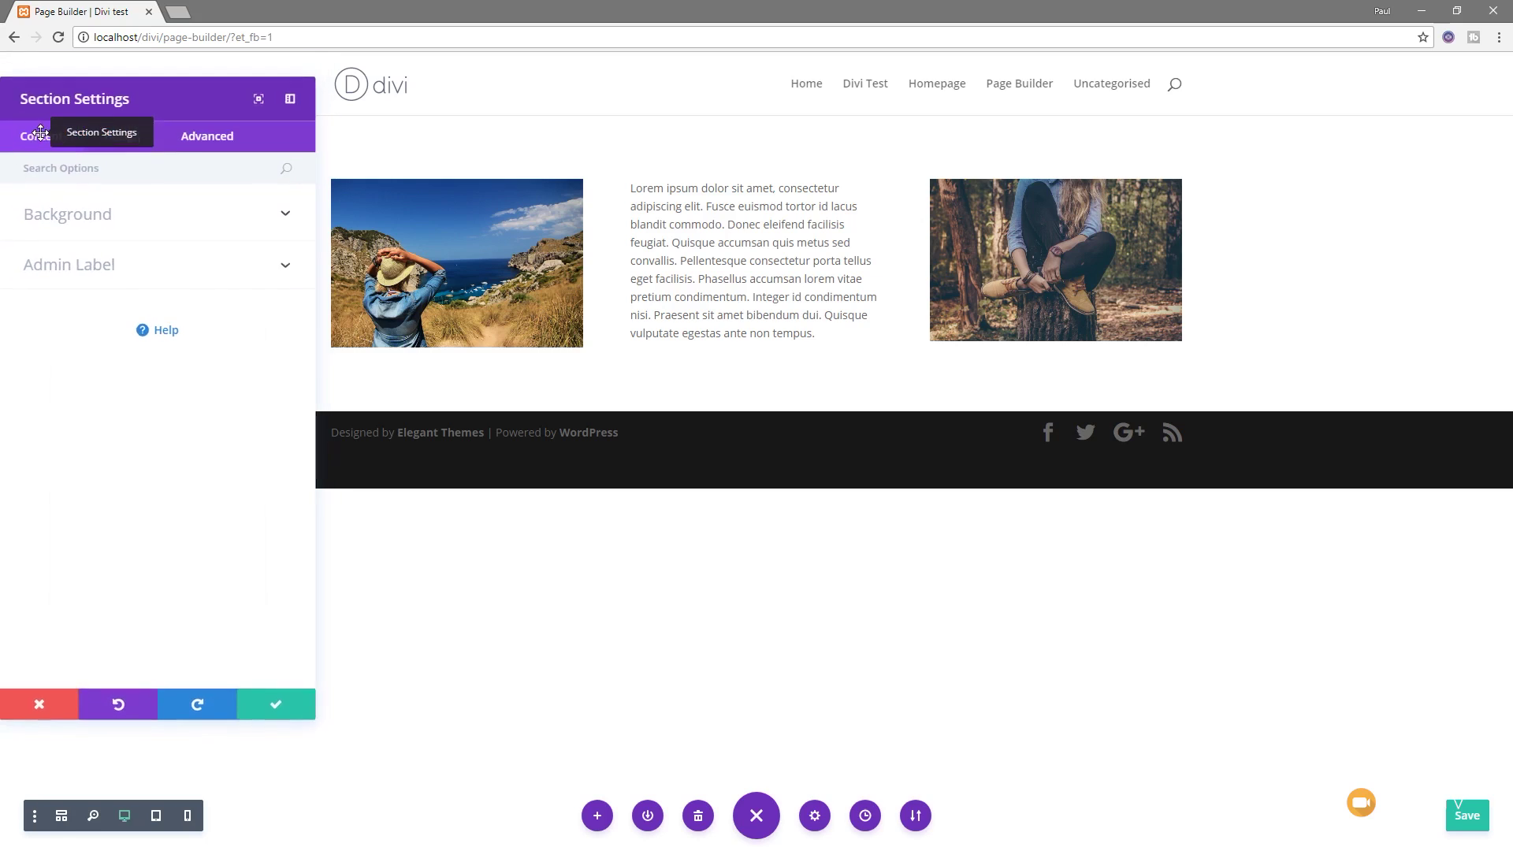
left_click(134, 224)
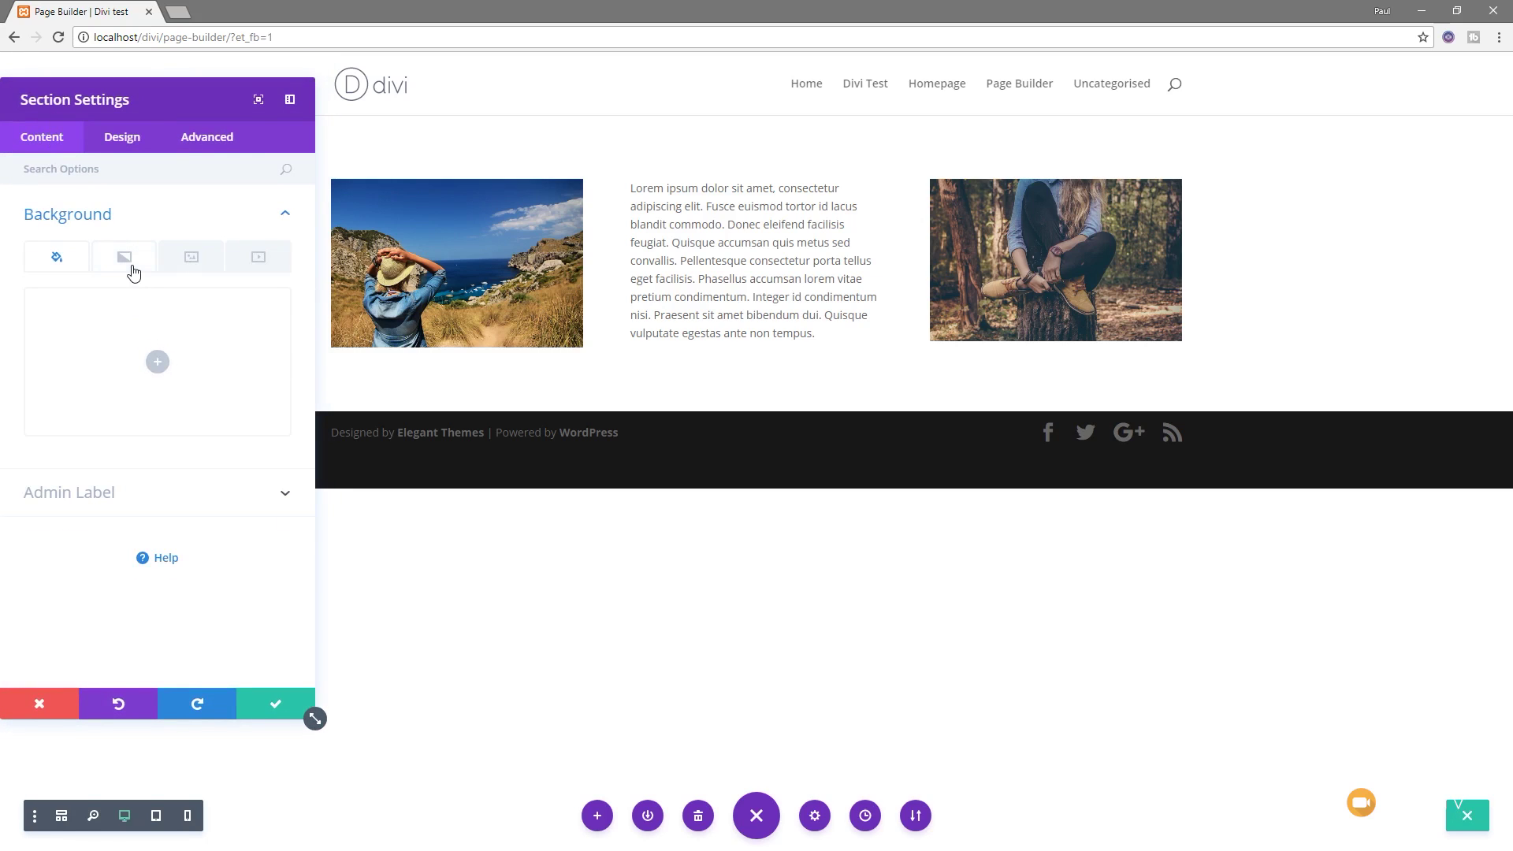
left_click(191, 260)
left_click(158, 361)
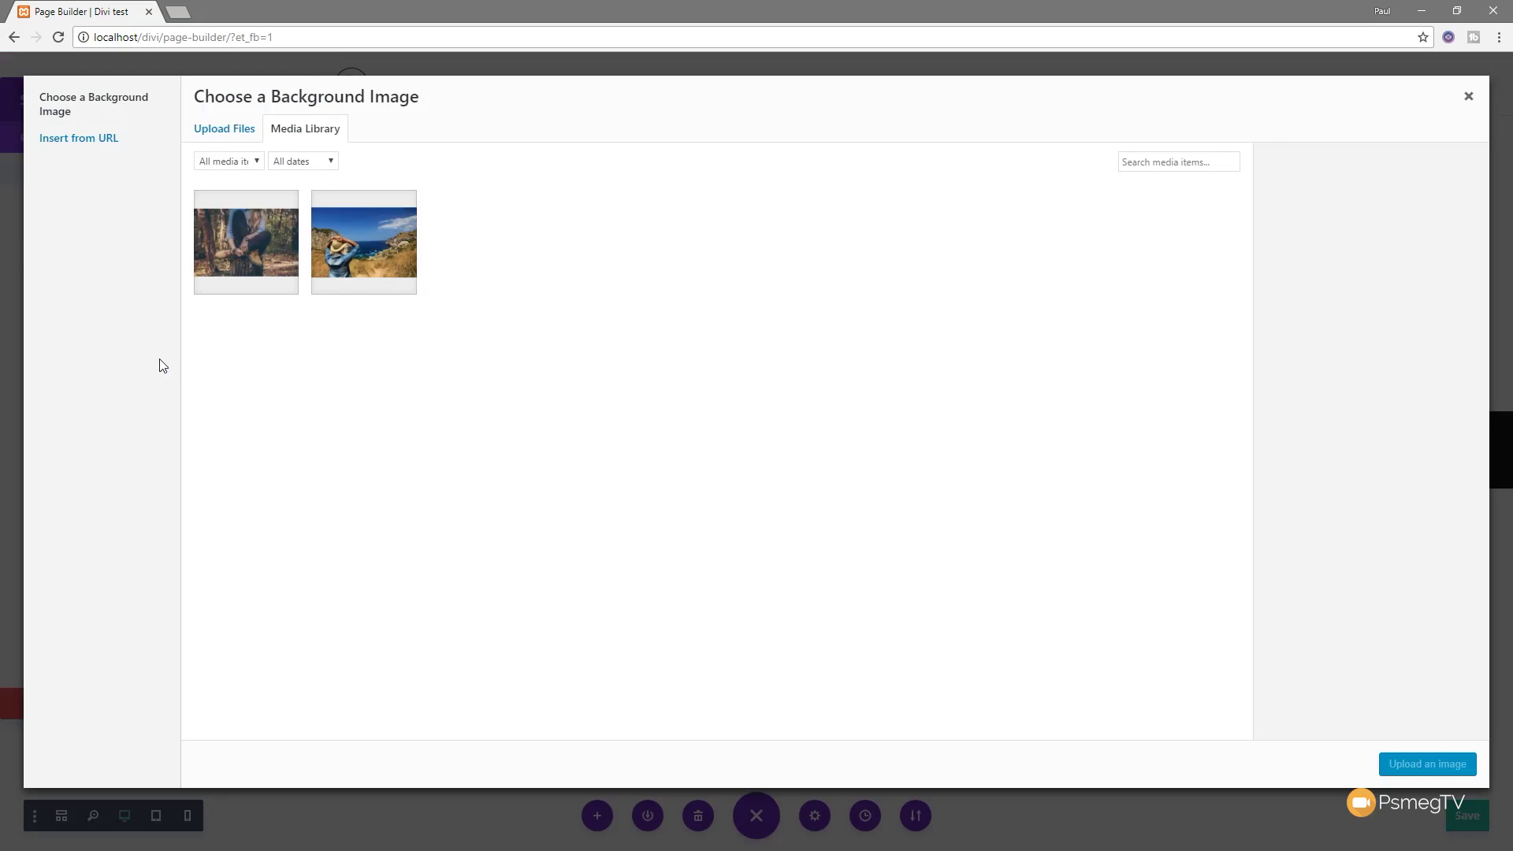
left_click(244, 244)
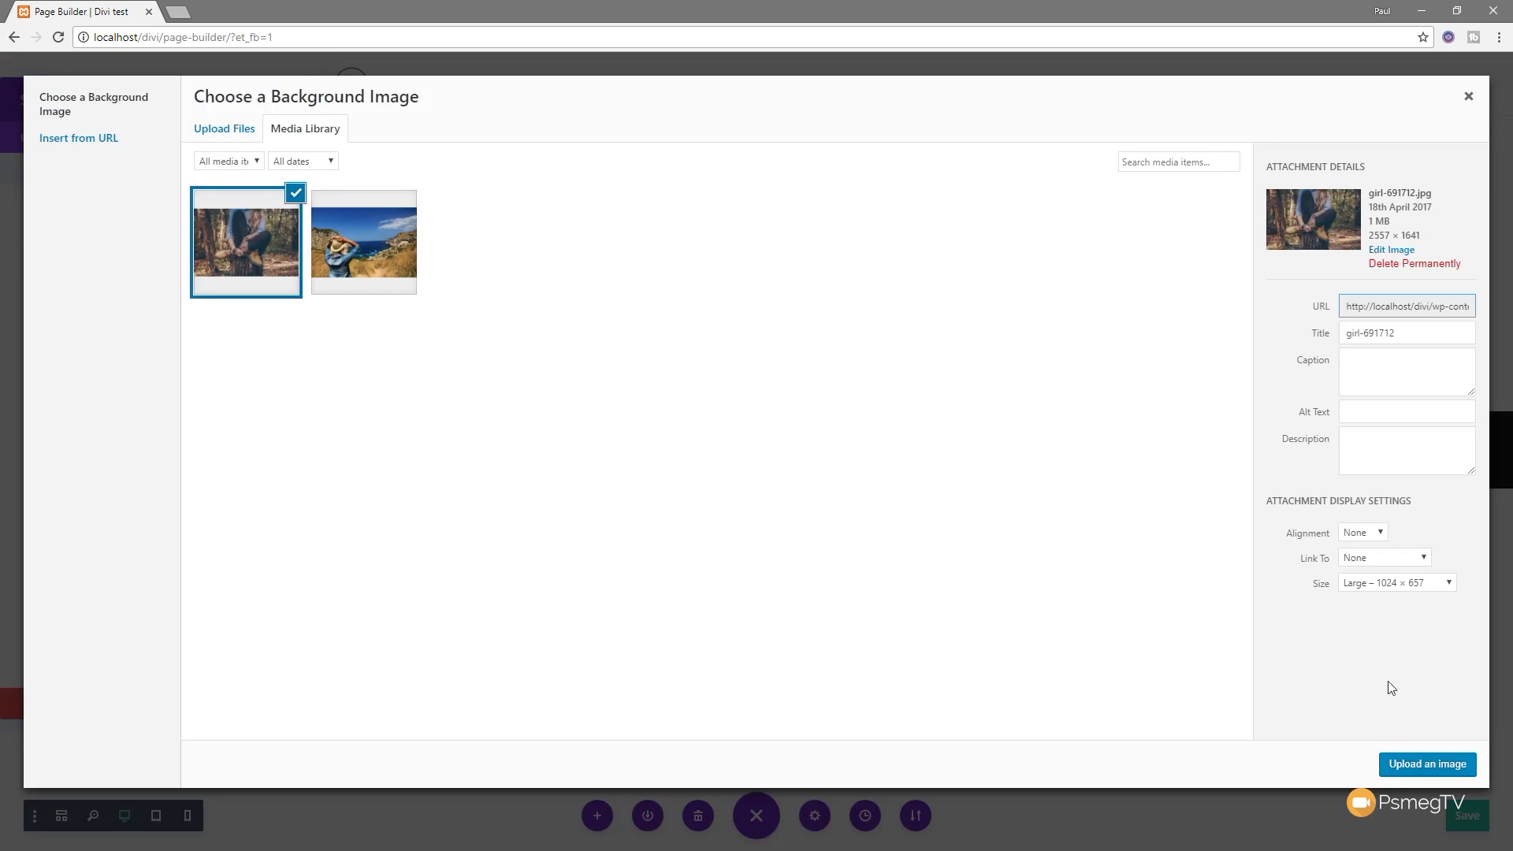
left_click(1439, 764)
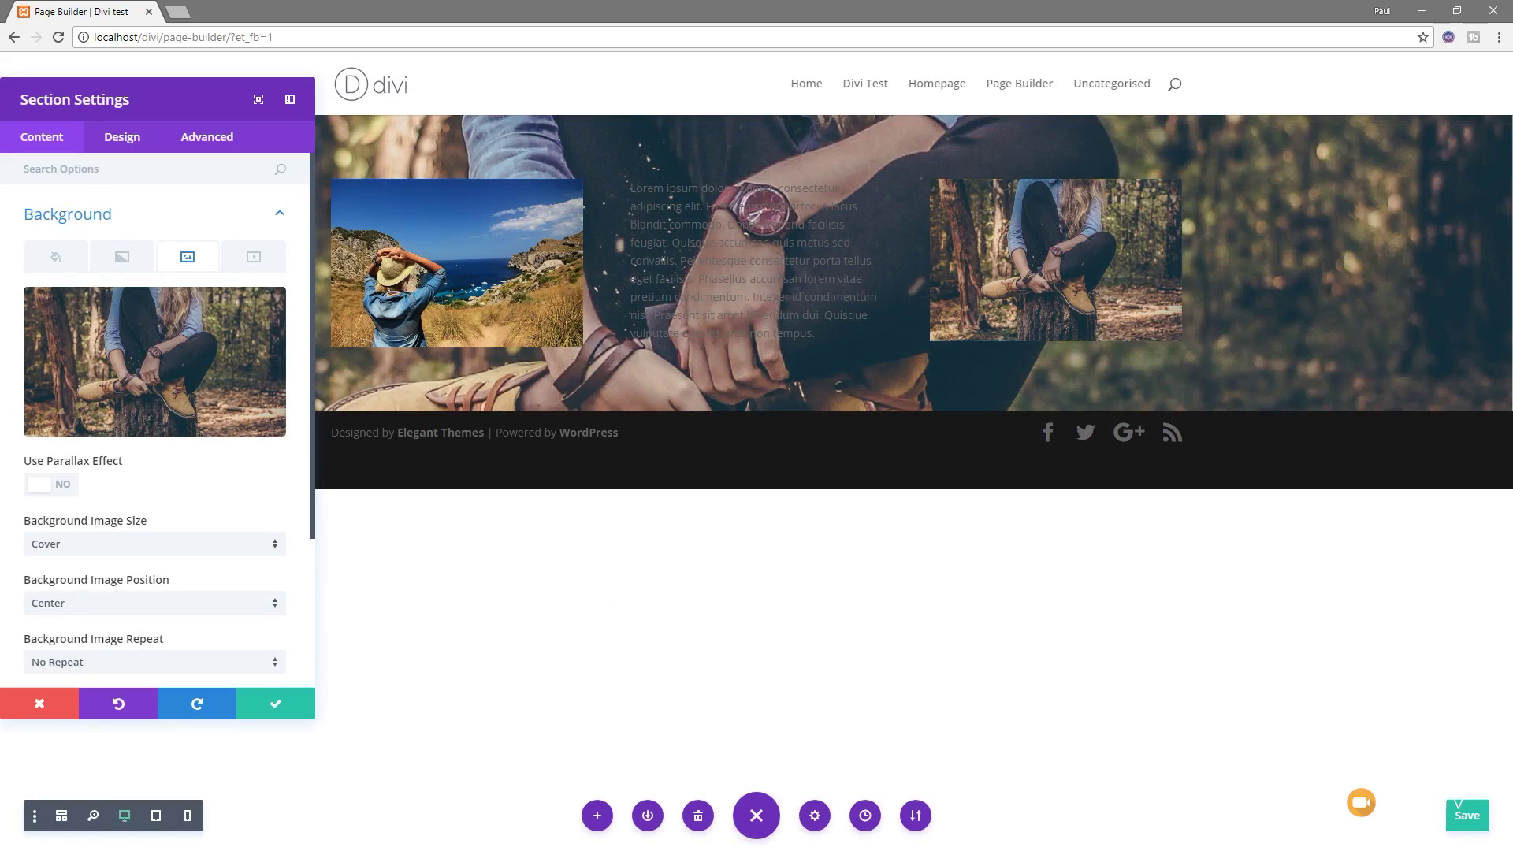
Try the parallax effect on the section's background image, check the available parallax methods, and turn the effect off again
left_click(71, 487)
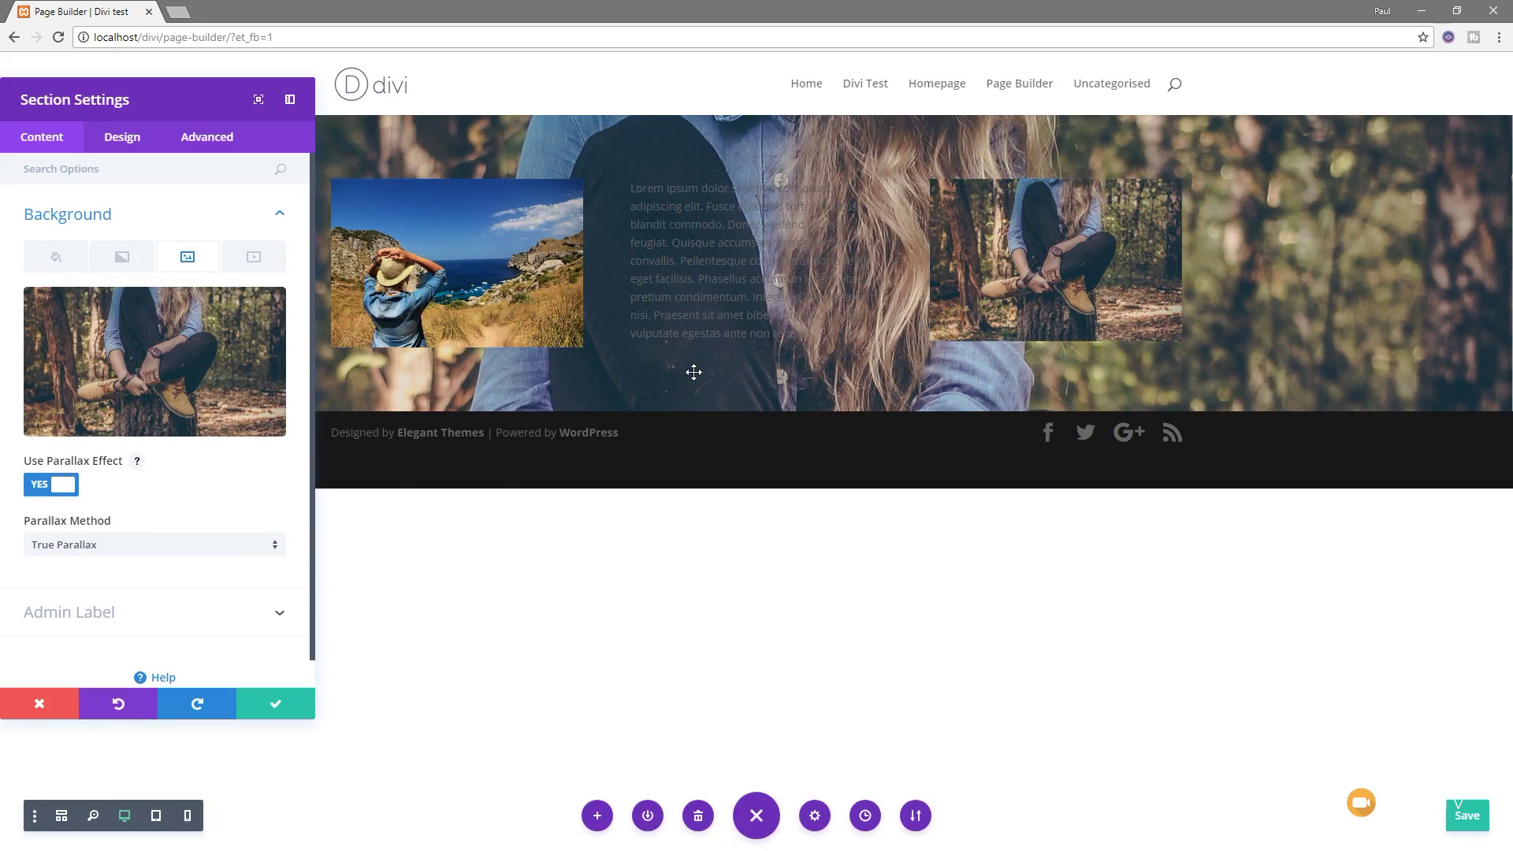
left_click(154, 544)
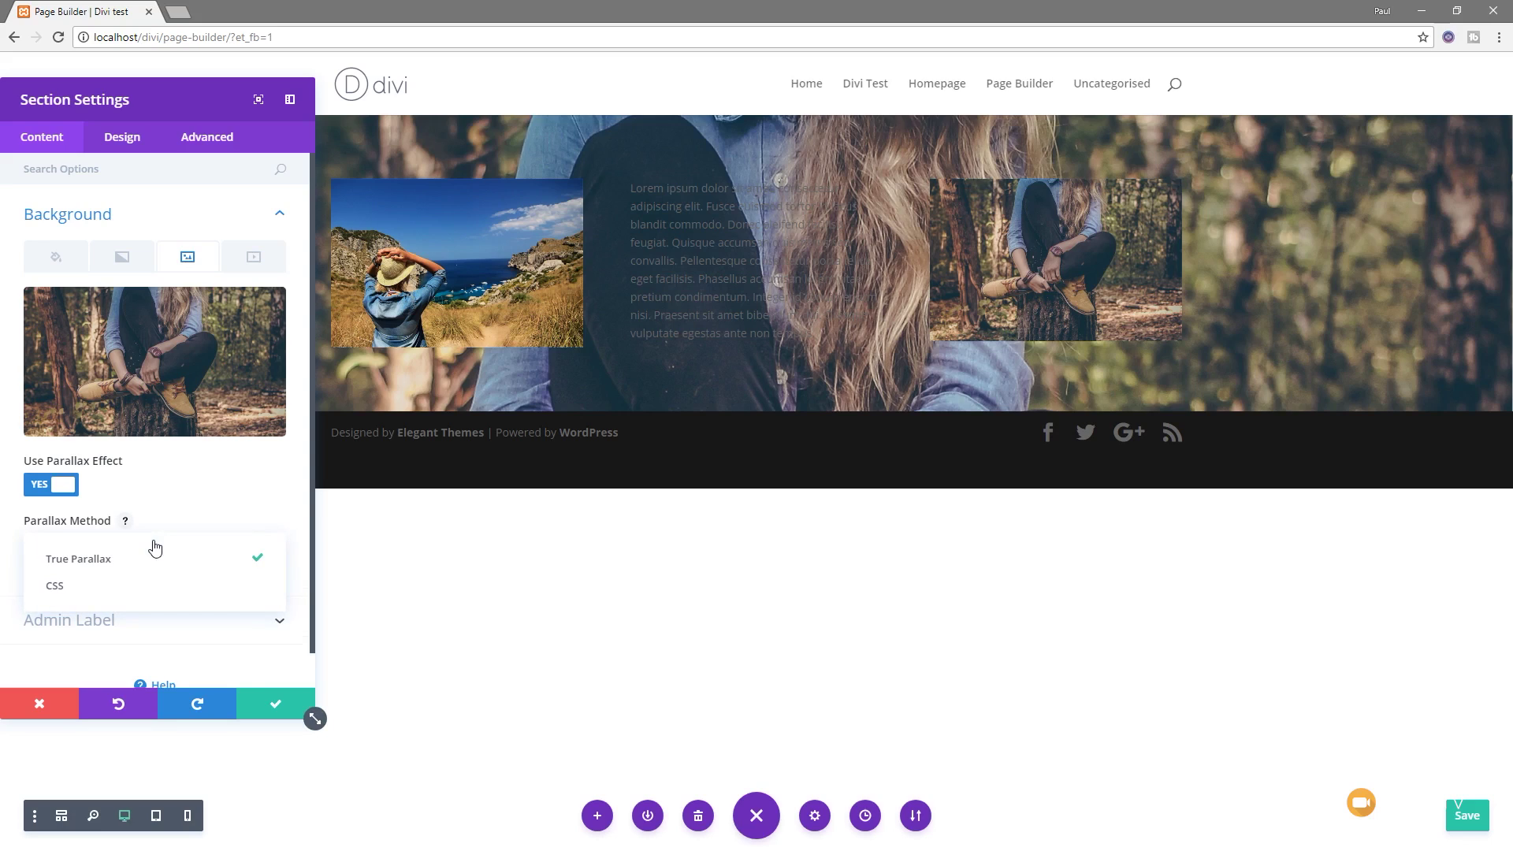
left_click(259, 496)
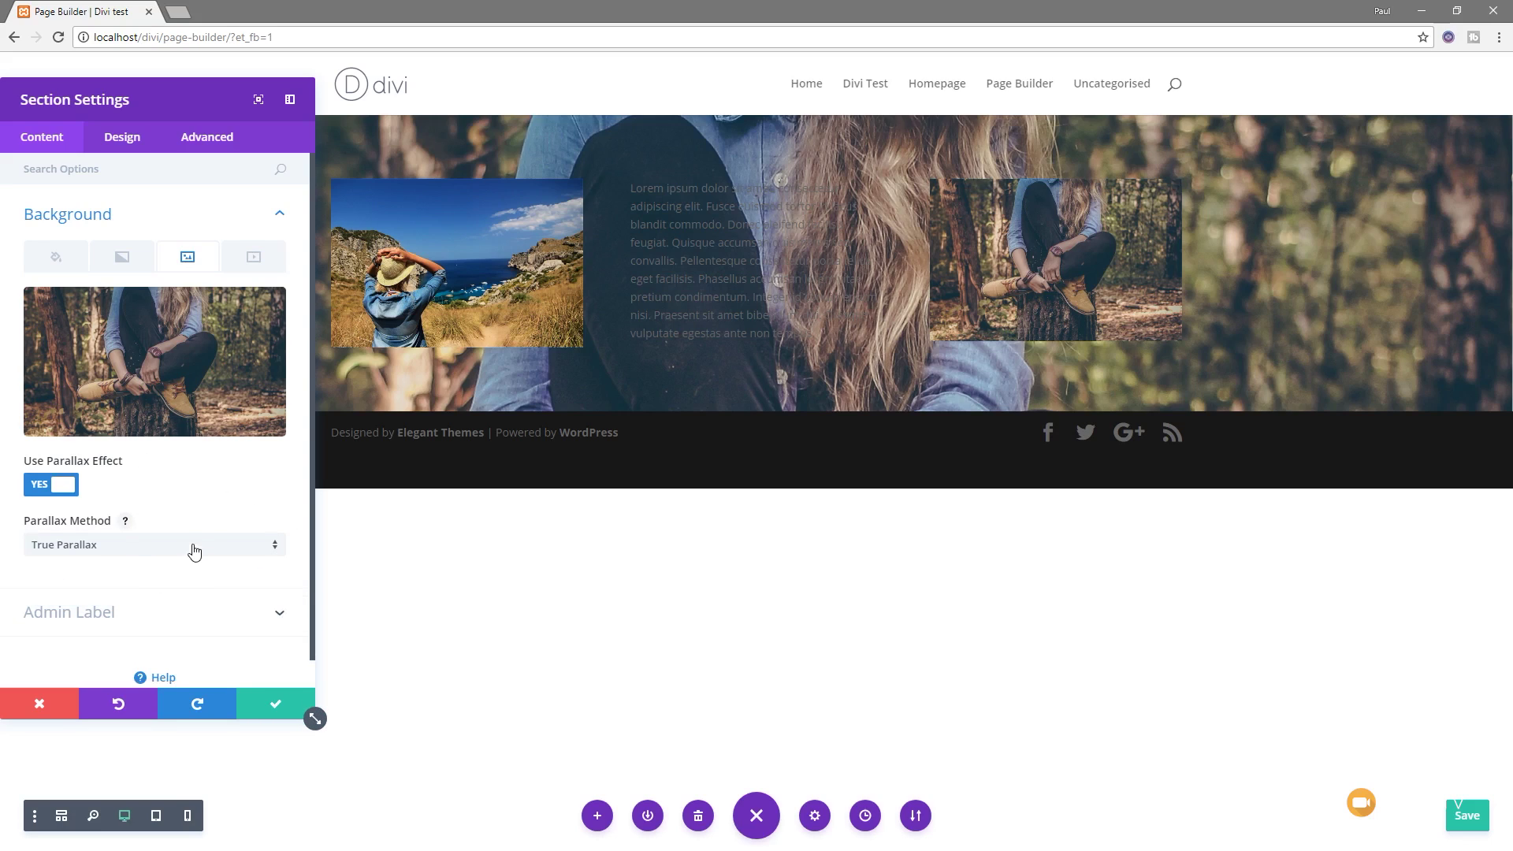
left_click(40, 485)
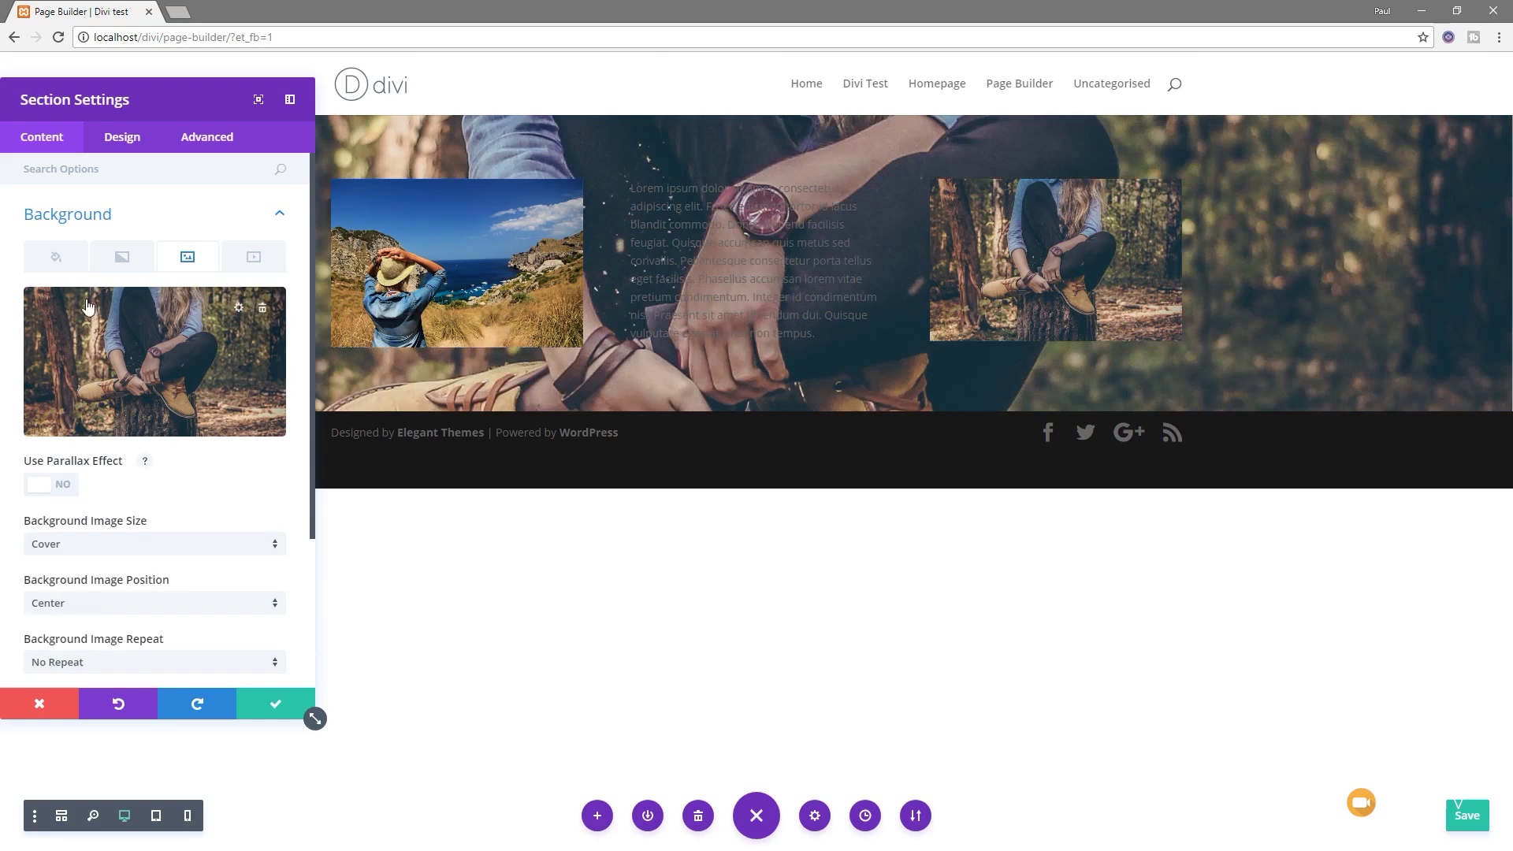
Set the section's background color to black and lower its opacity to make it mostly transparent
left_click(56, 264)
left_click(157, 364)
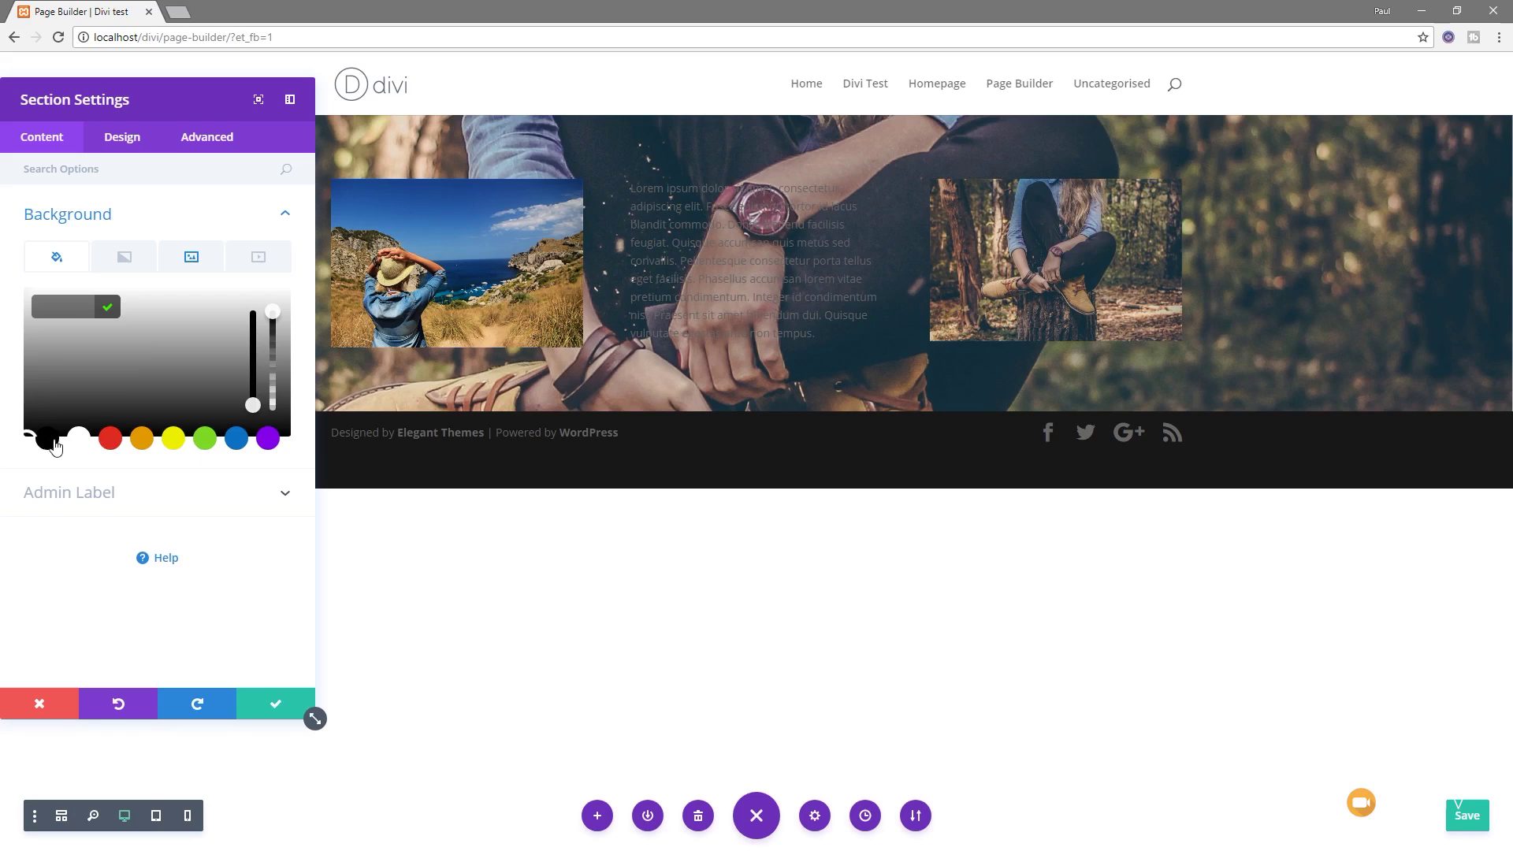
left_click(48, 438)
left_click_drag(272, 313, 274, 386)
Remove the section's background image, and save the section settings and the page
left_click(191, 256)
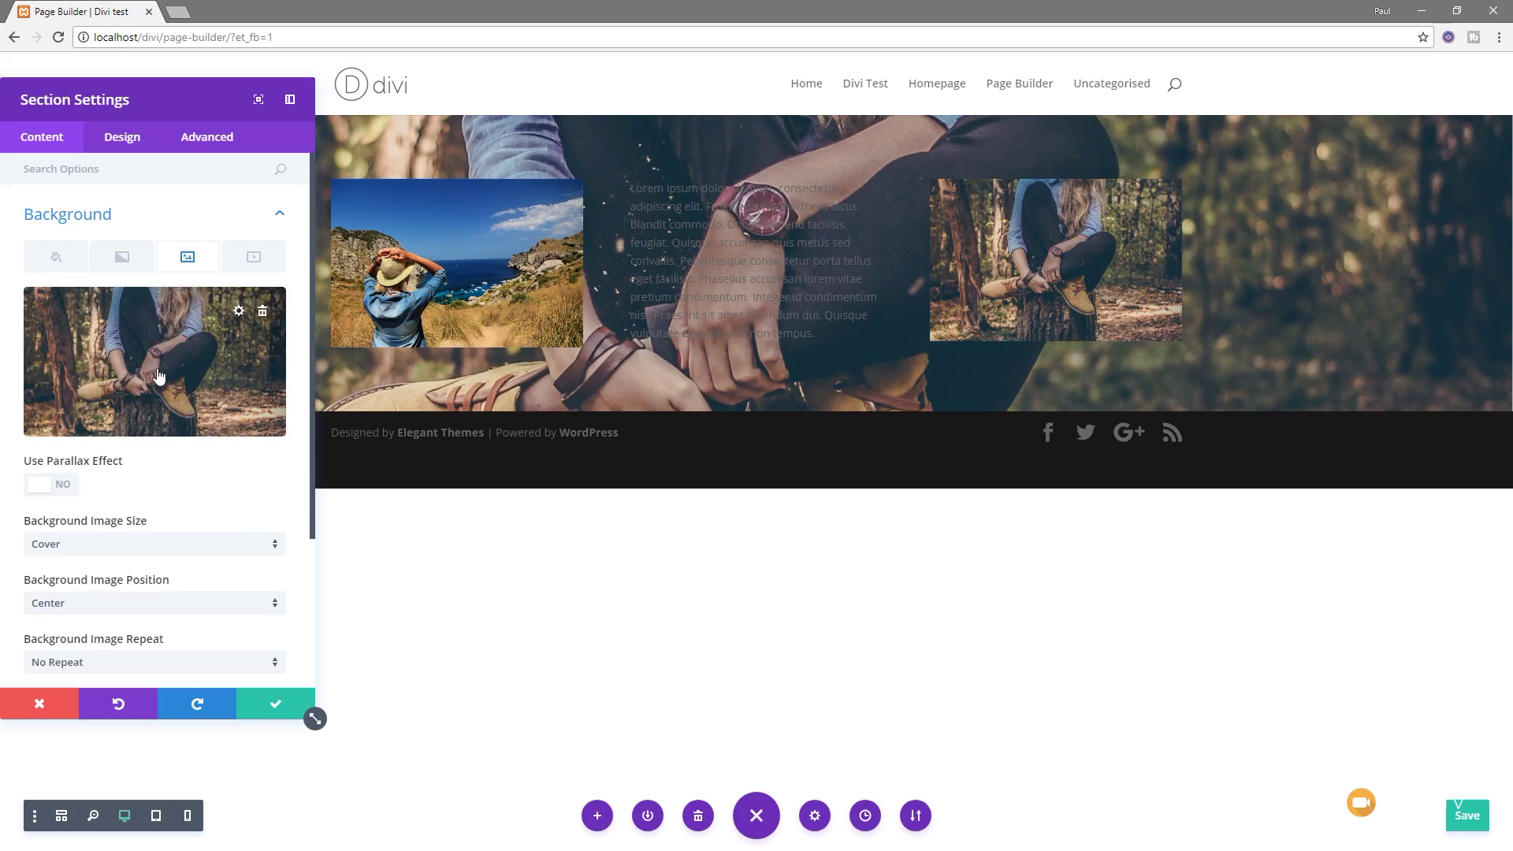
left_click(263, 308)
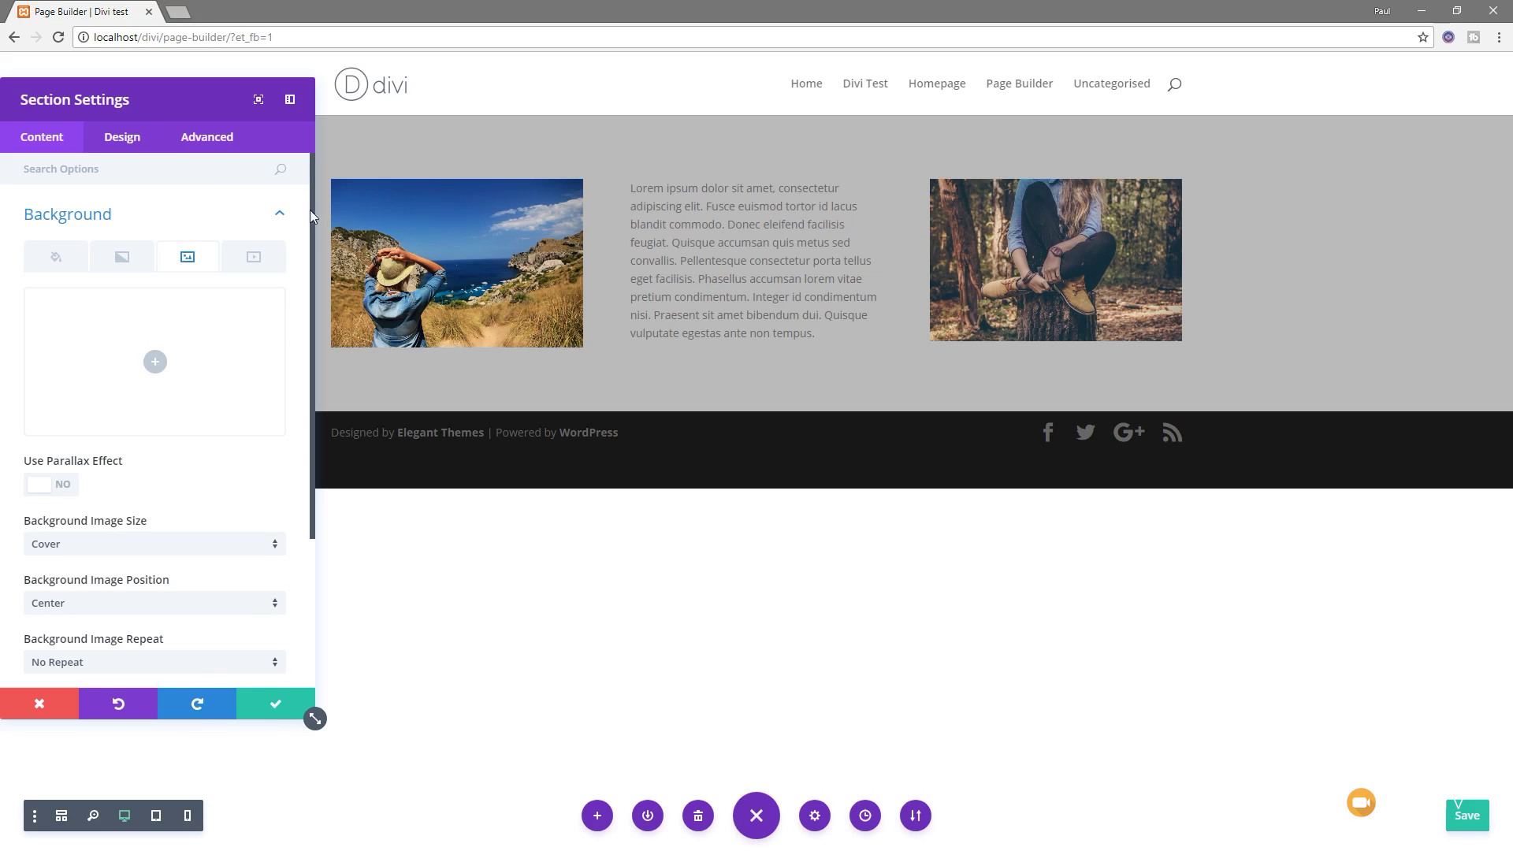
left_click(263, 102)
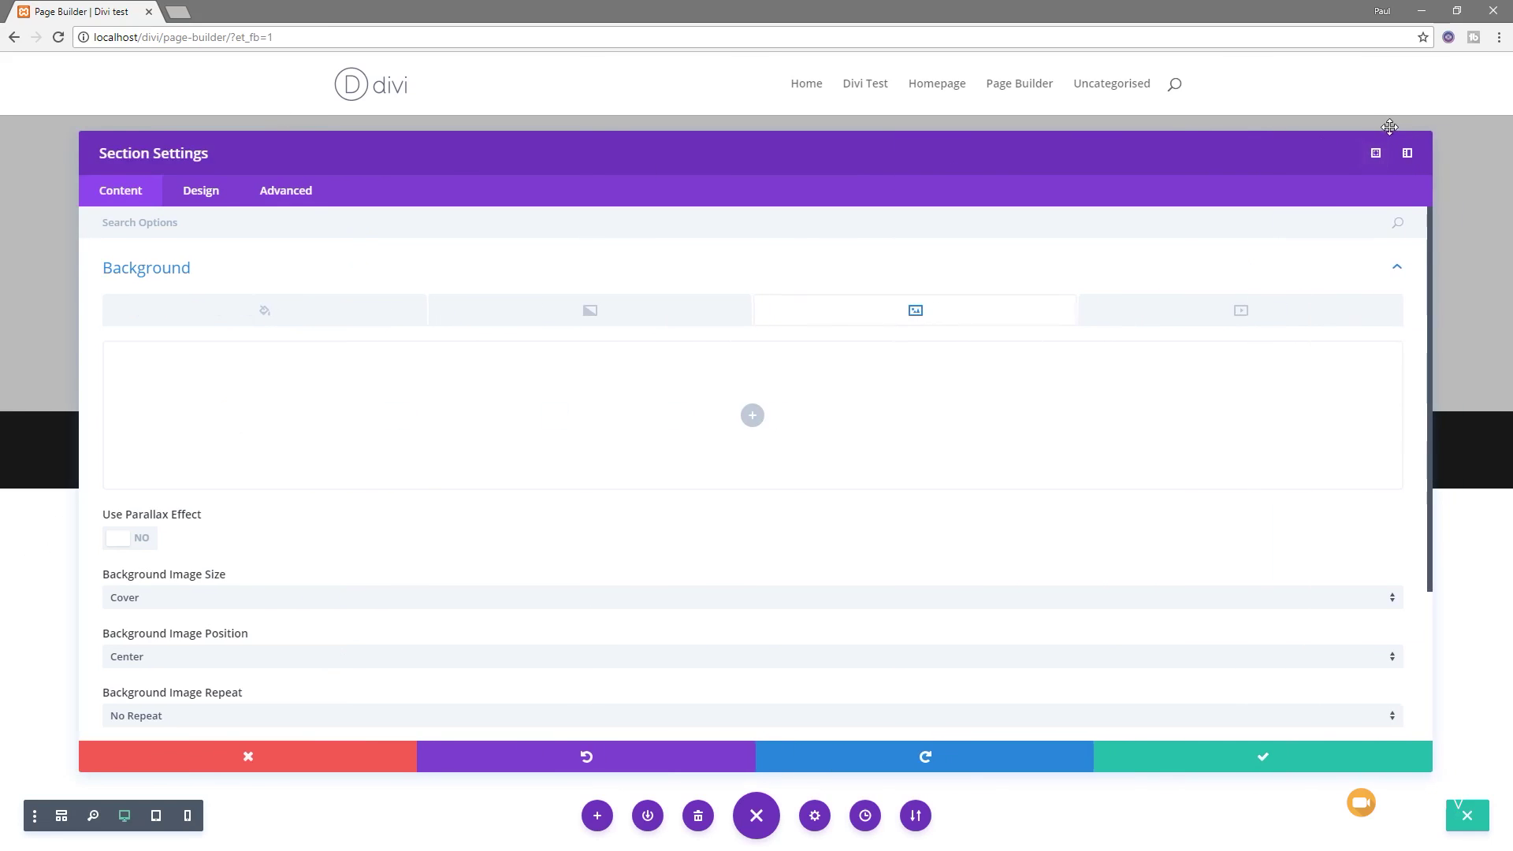
left_click(1290, 759)
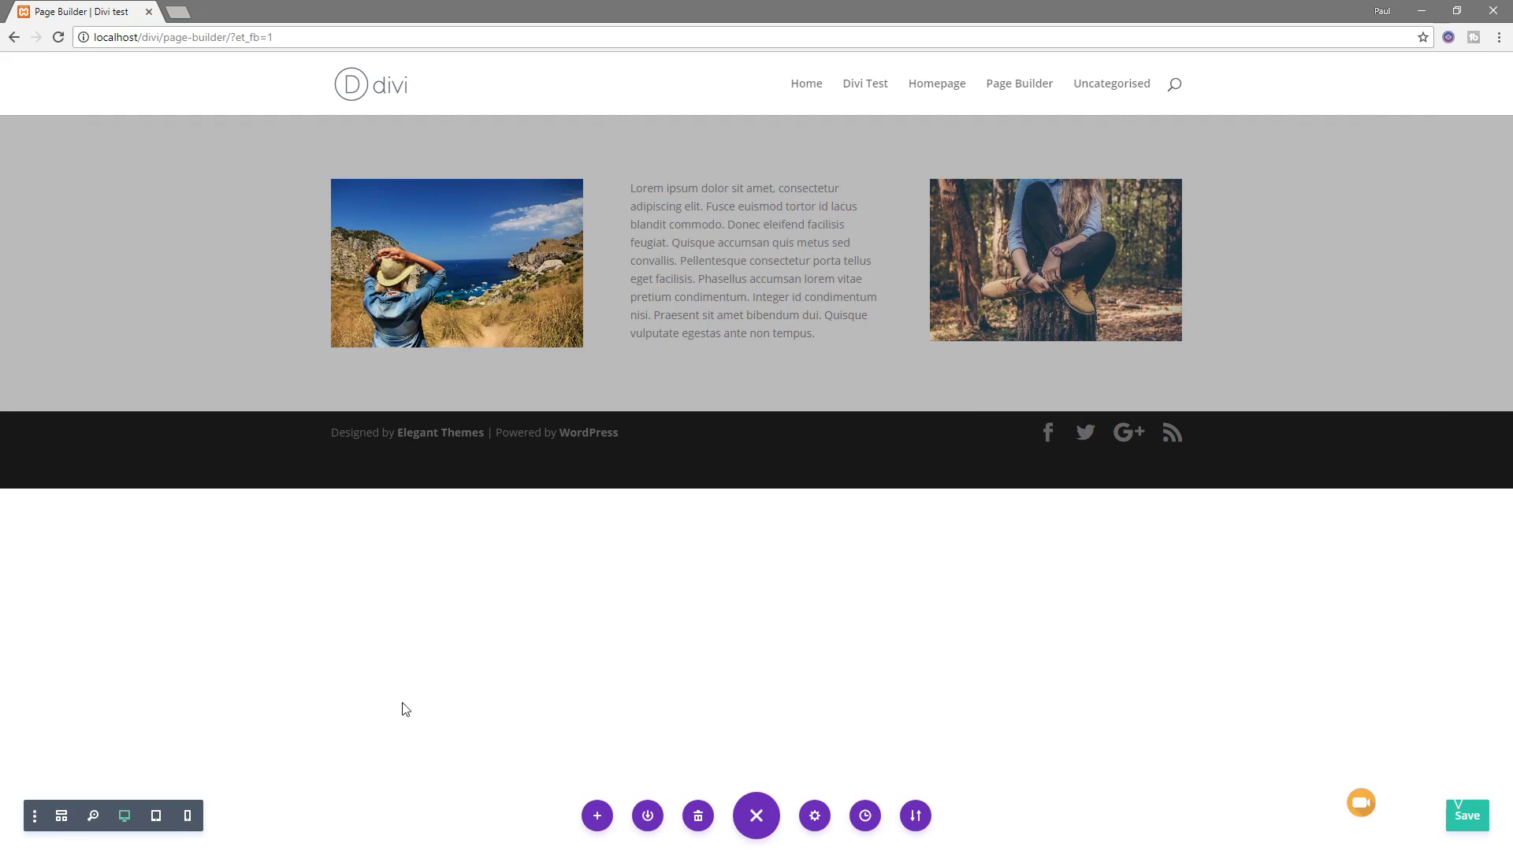
left_click(1458, 819)
View the page as a wireframe and review the page settings for color palette, spacing and text
left_click(62, 816)
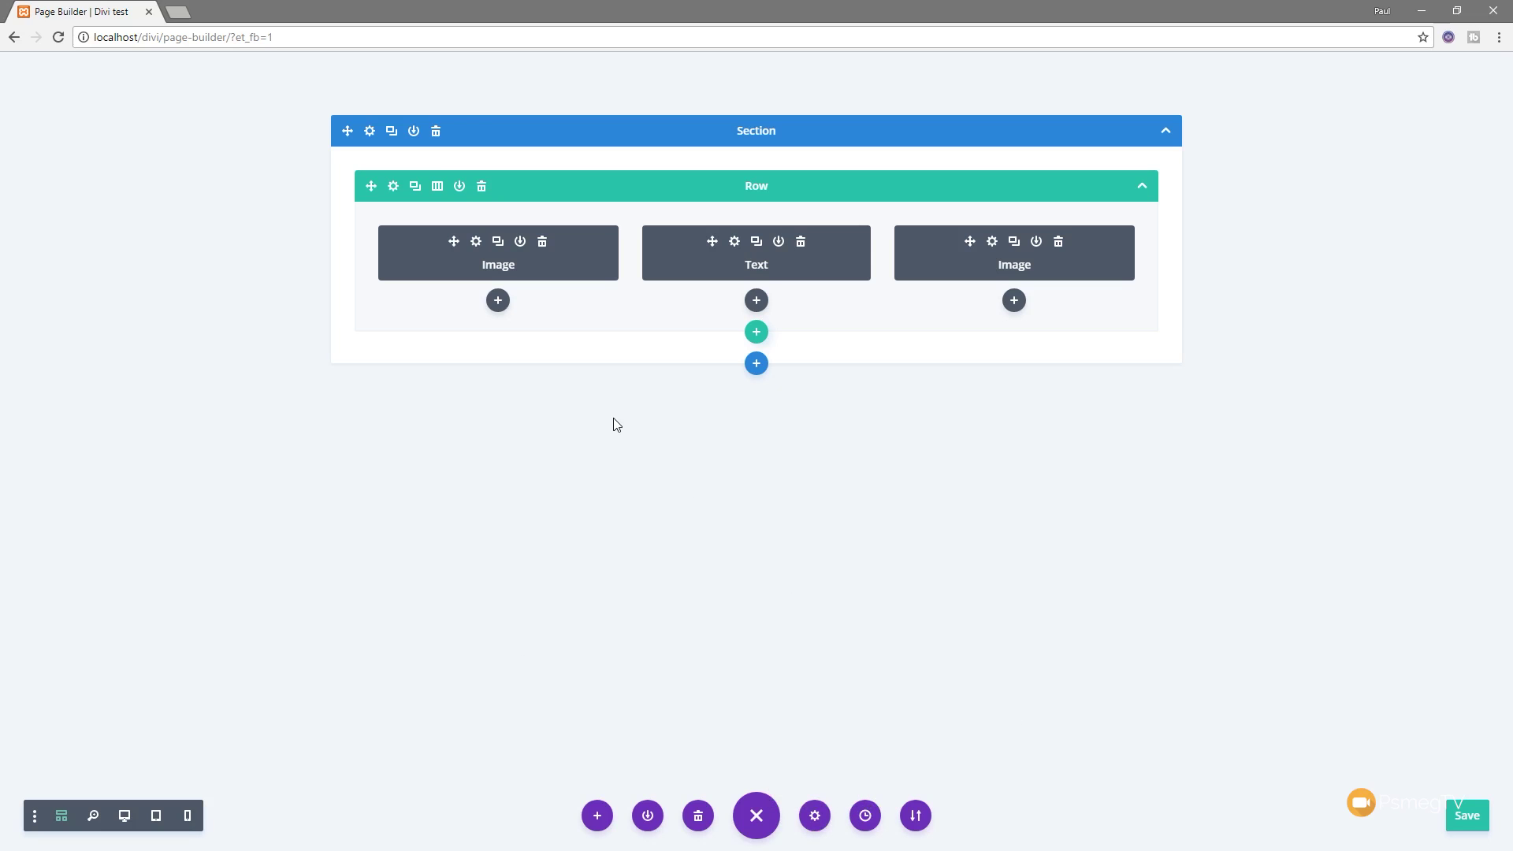
left_click(824, 826)
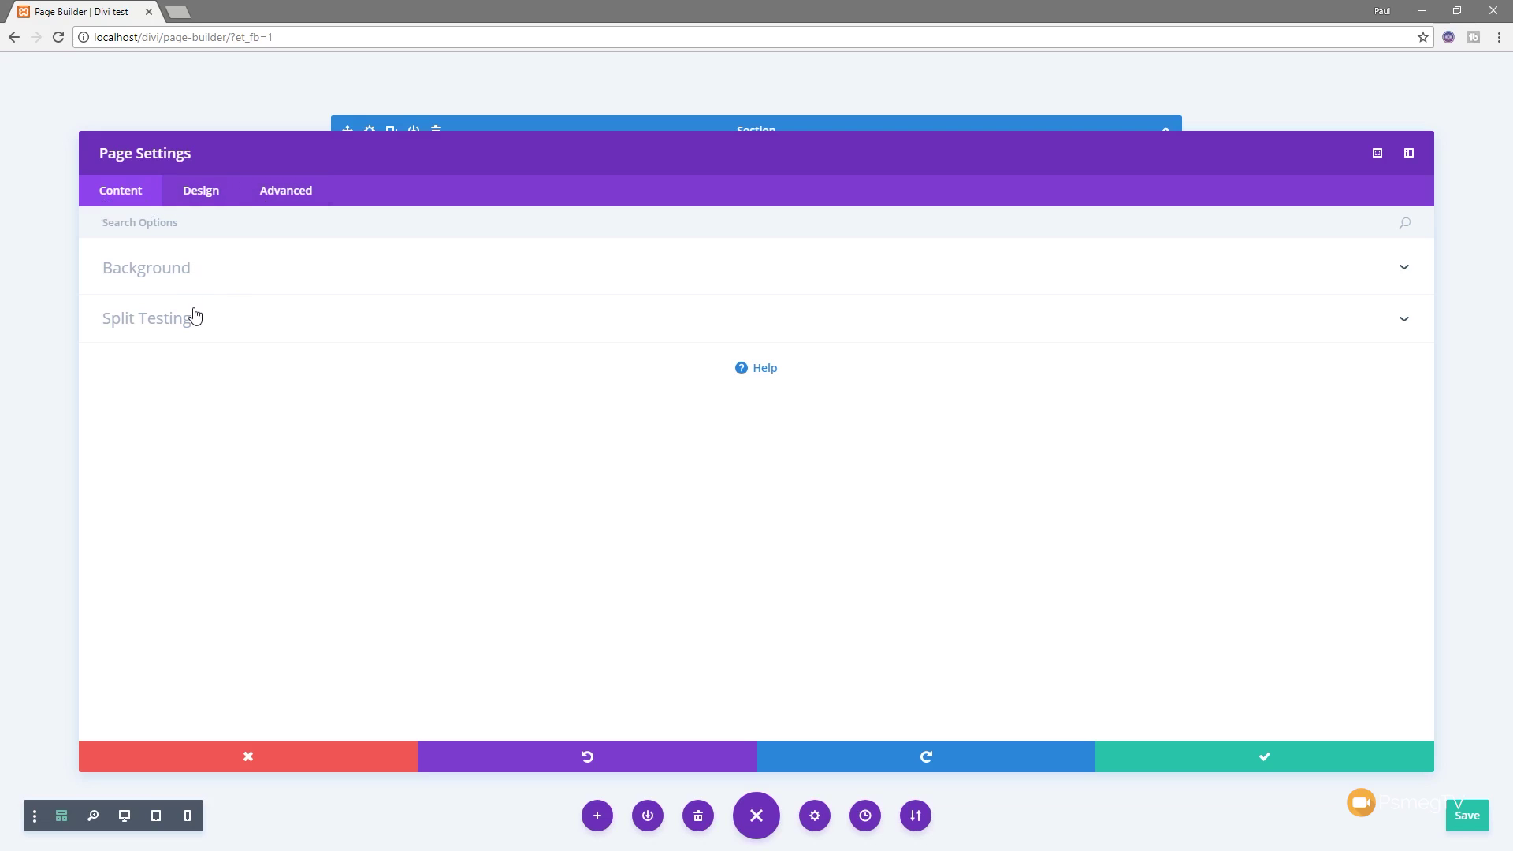
left_click(203, 202)
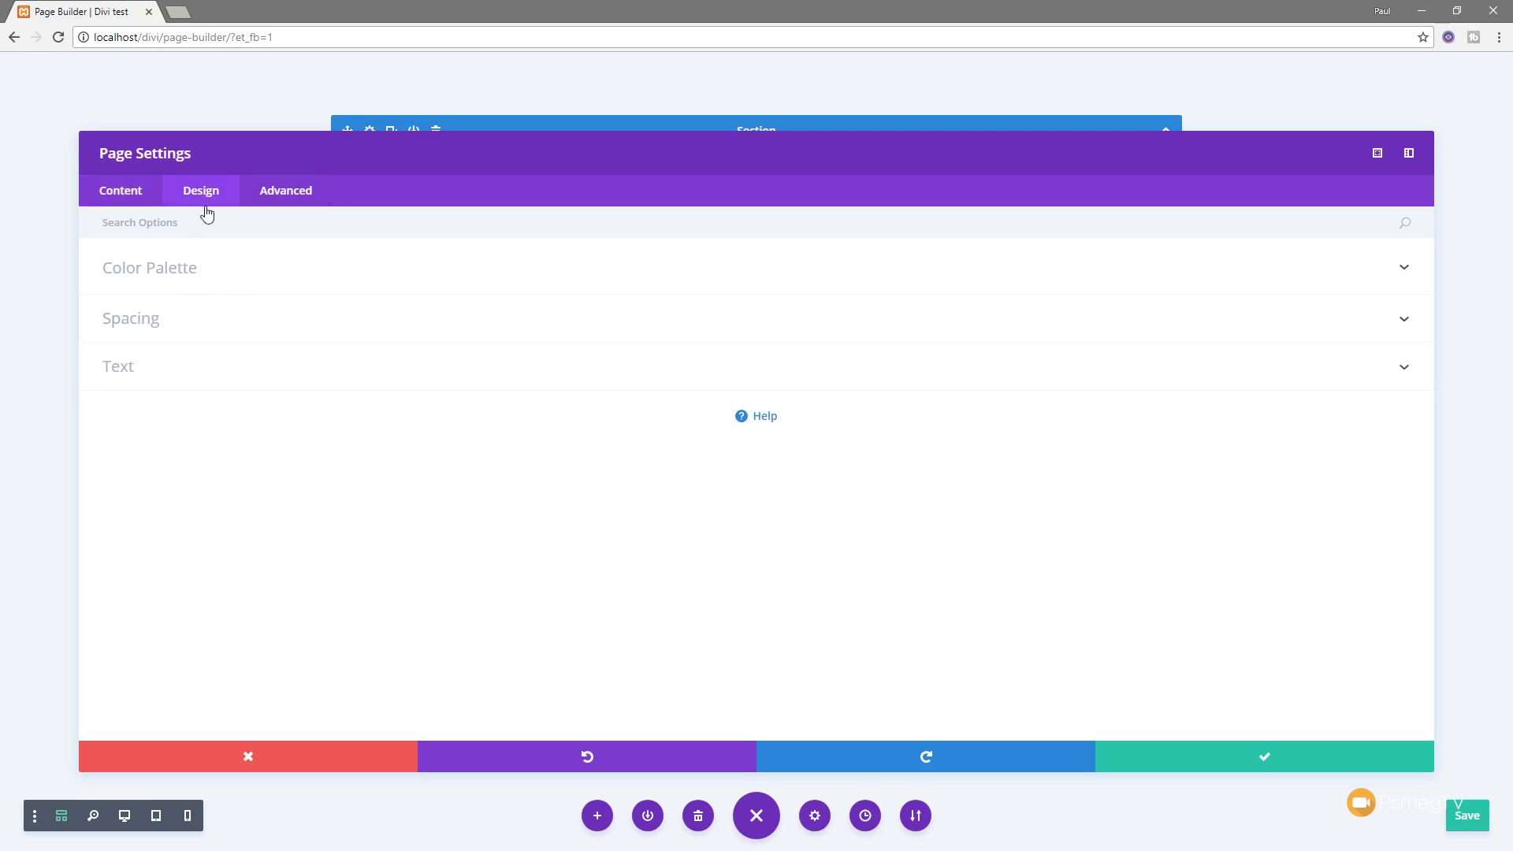
left_click(201, 272)
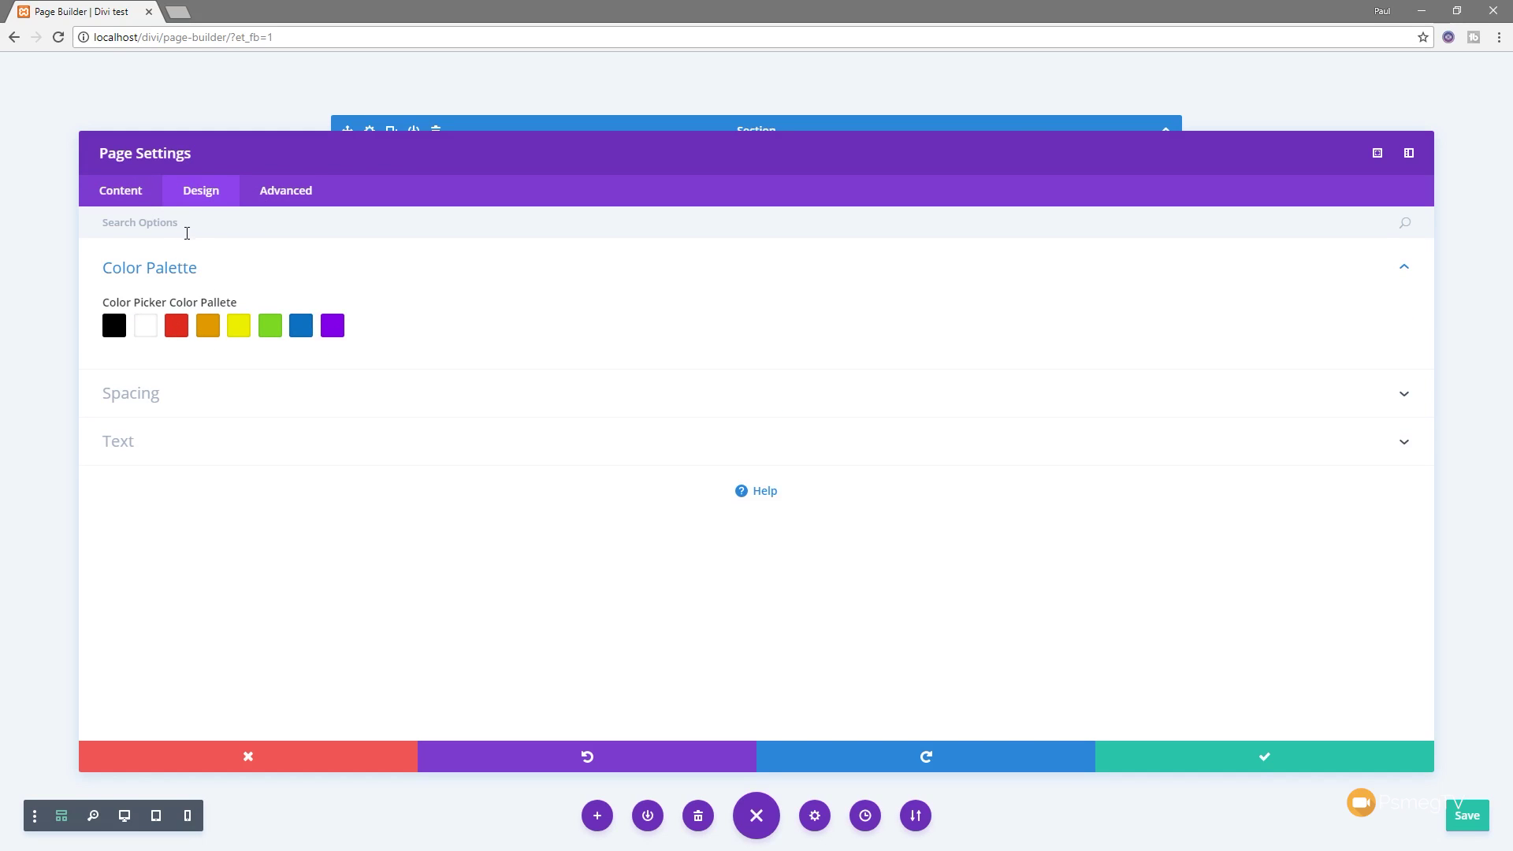
left_click(148, 398)
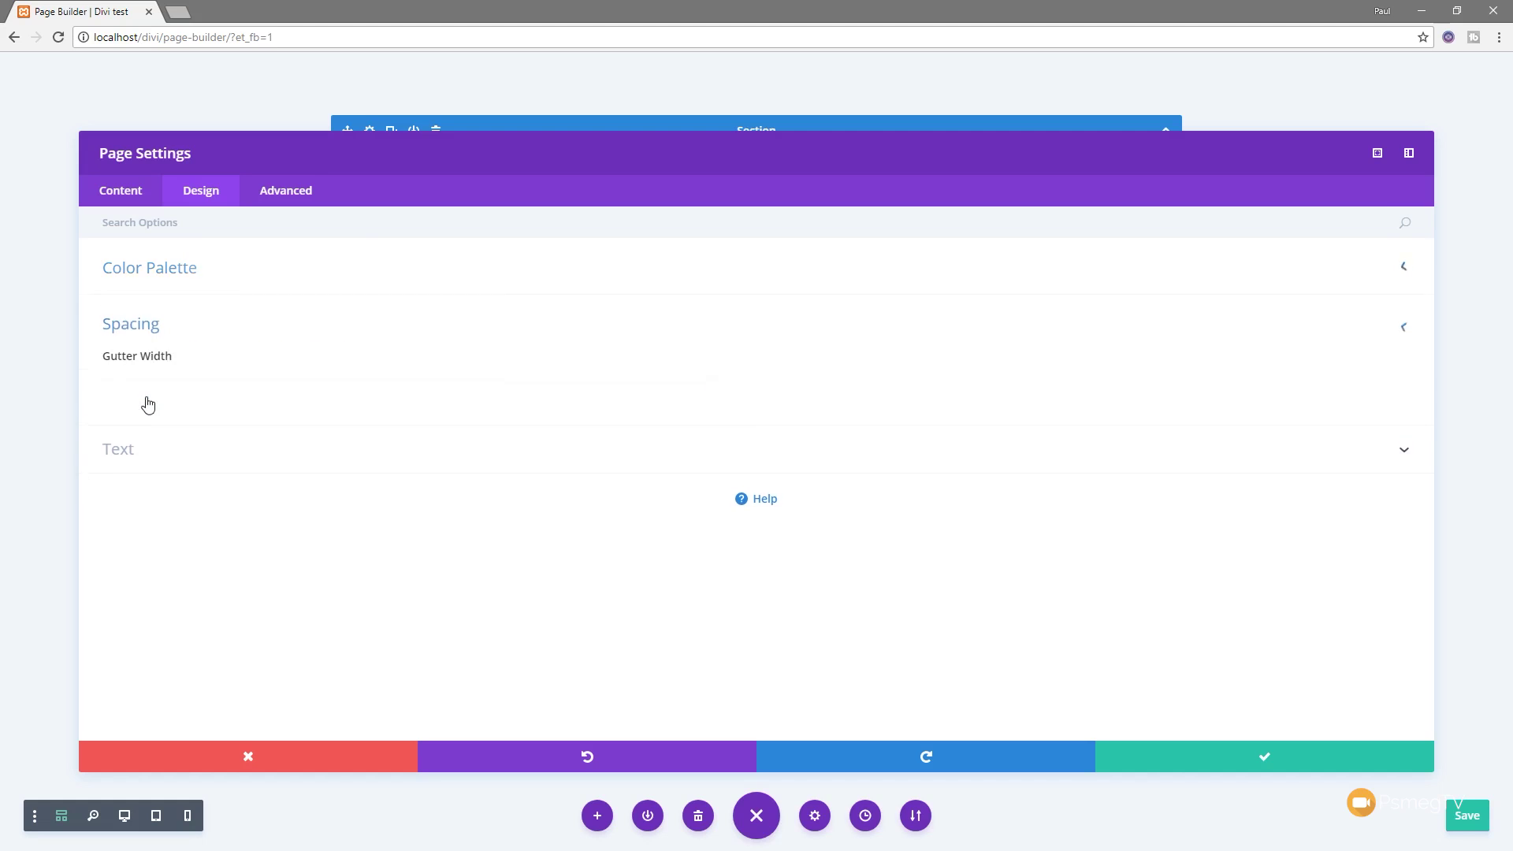
left_click(129, 451)
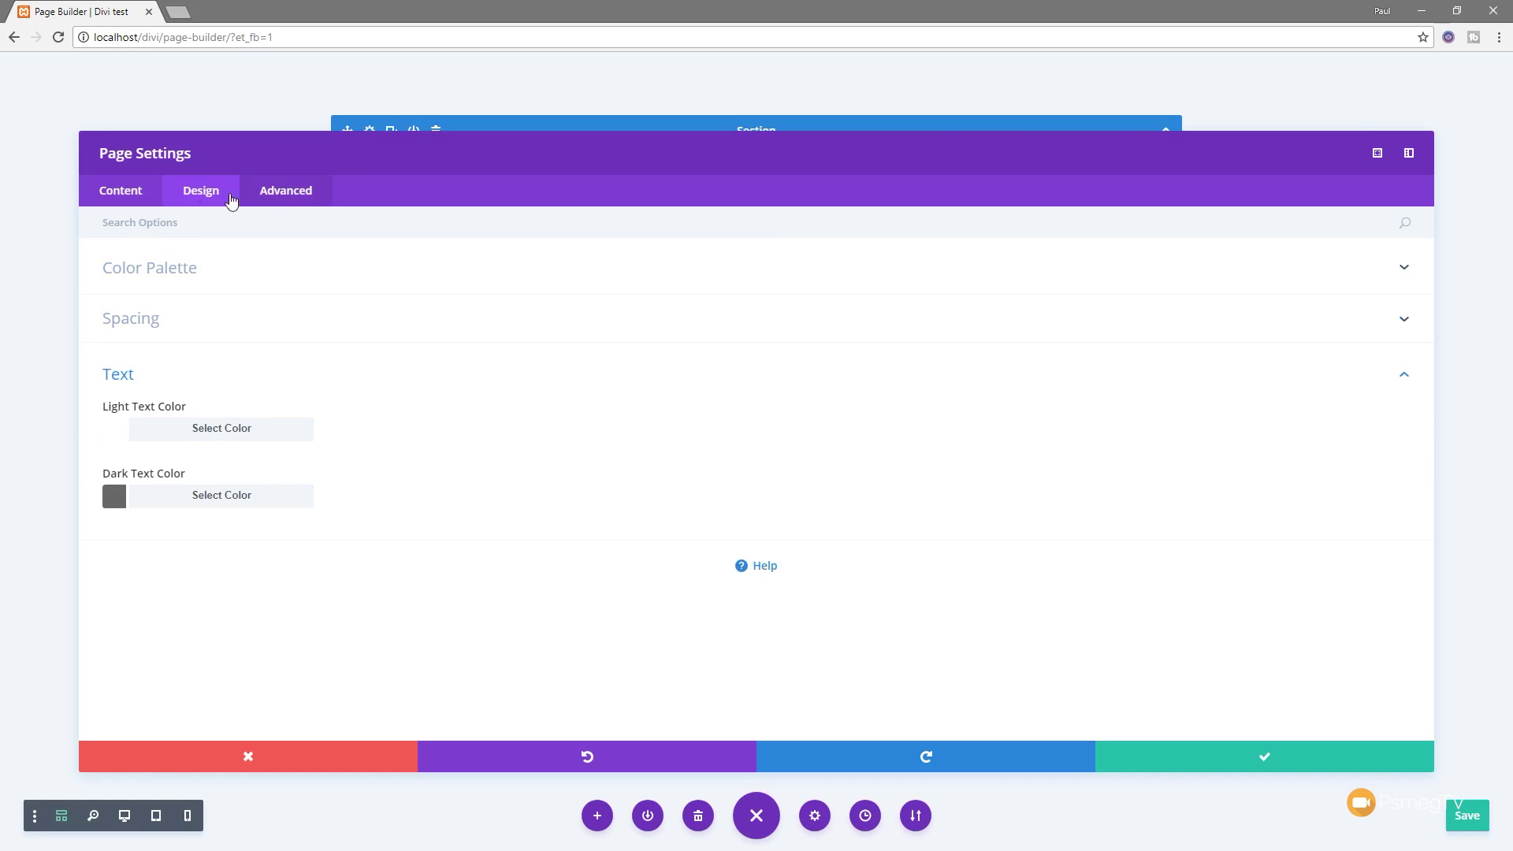
left_click(135, 194)
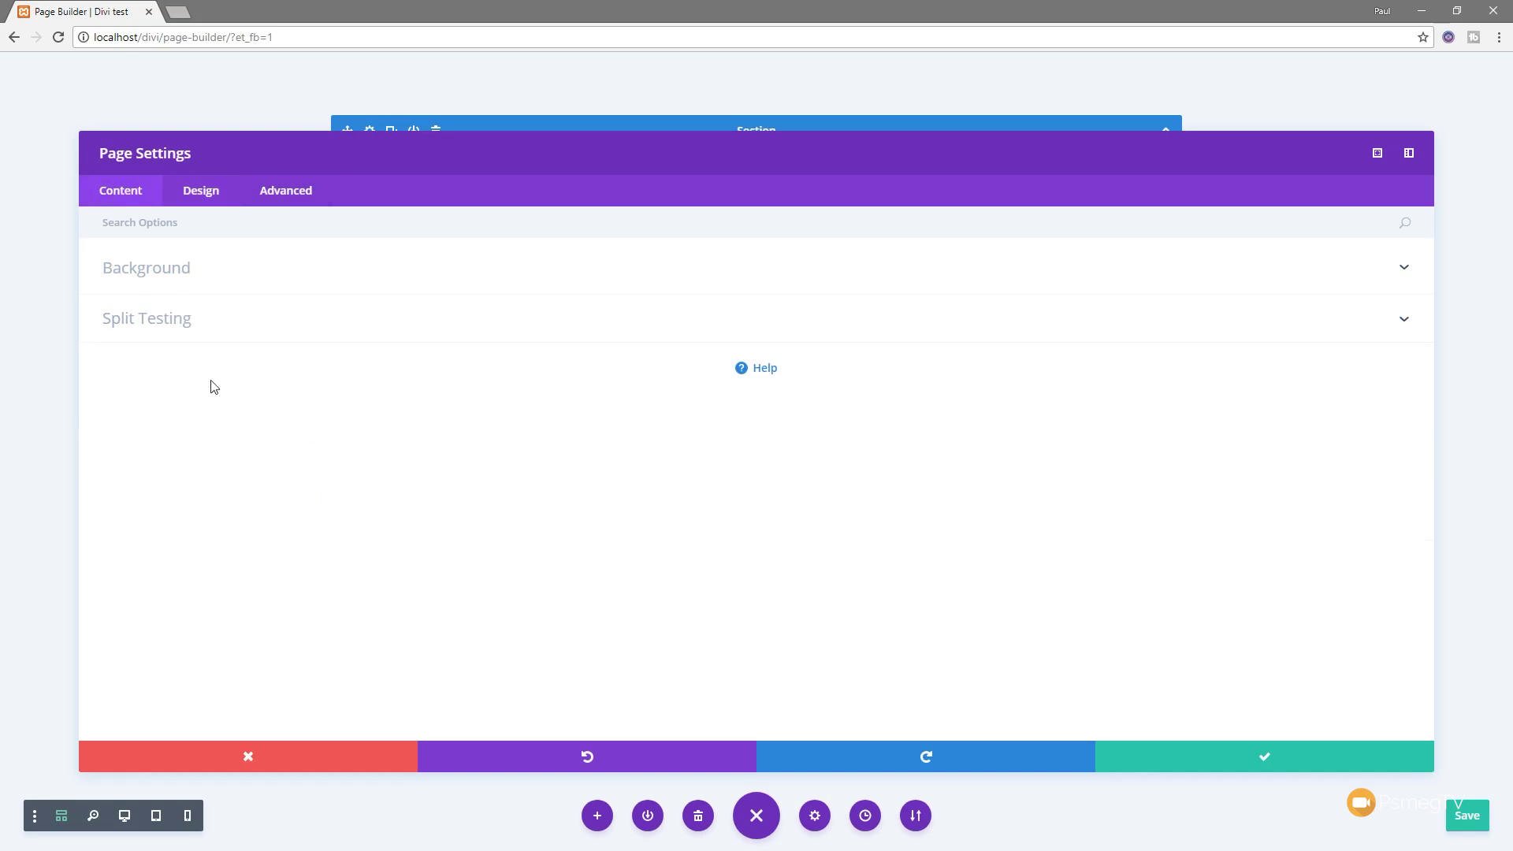
Set the page's content area background color to a semi-transparent green with RGB values 8, 178, 59
left_click(166, 270)
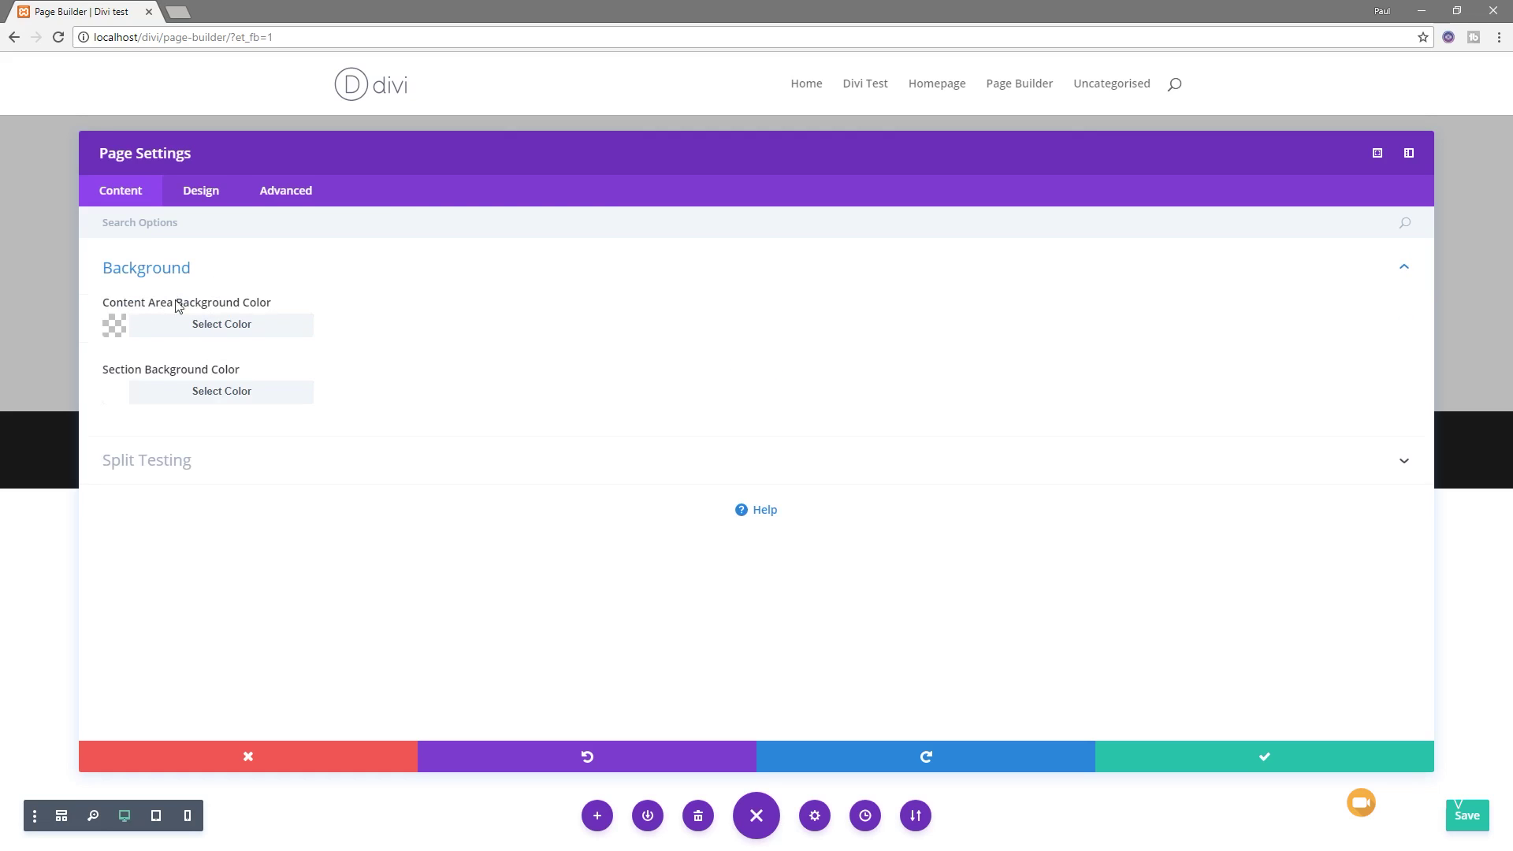
left_click(225, 327)
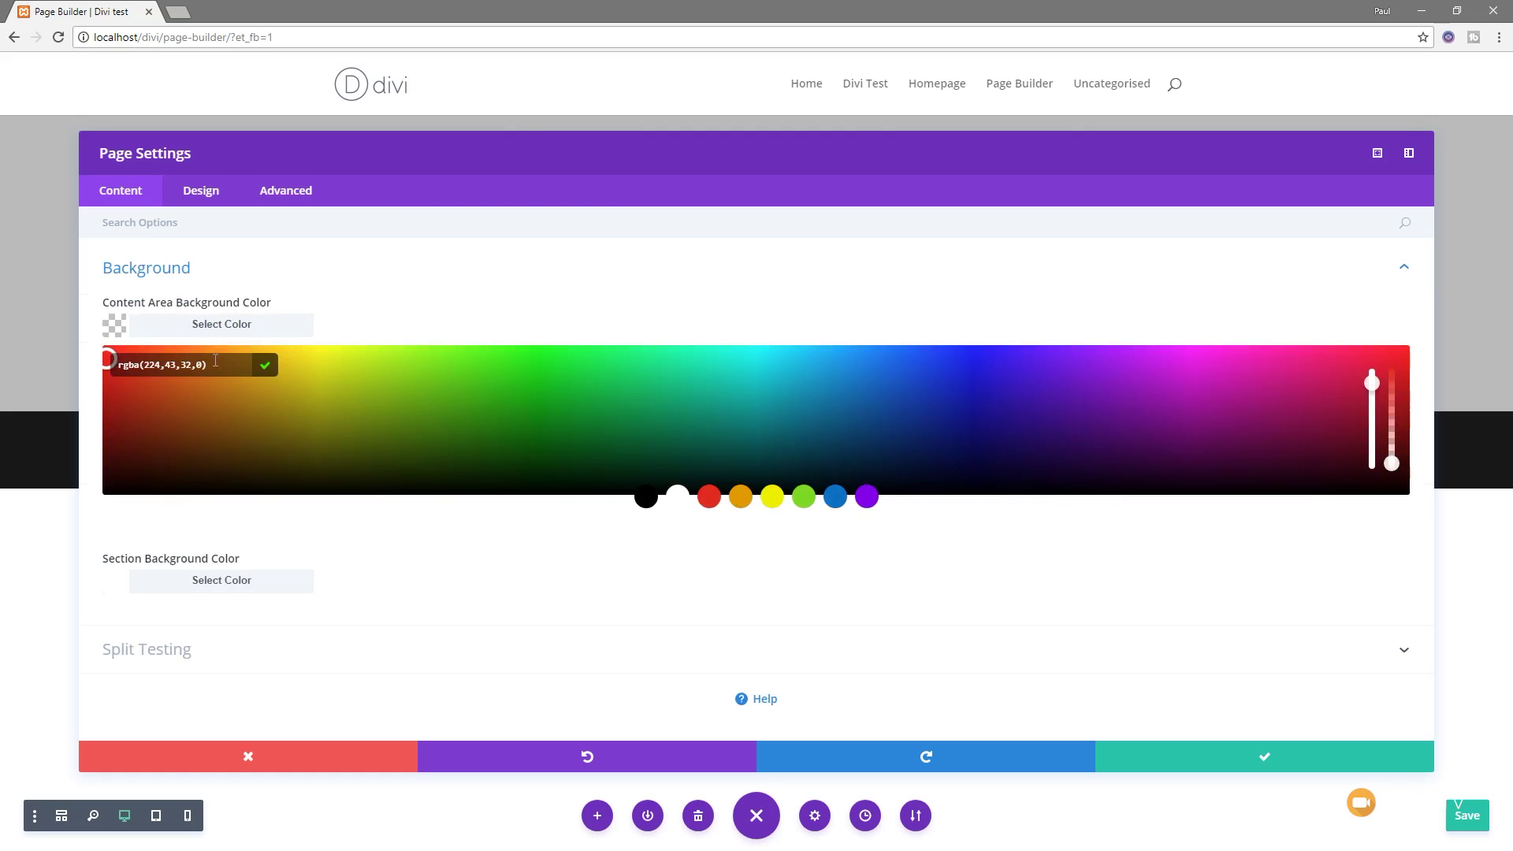
mouse_move(105, 359)
left_mouse_down()
mouse_move(199, 405)
mouse_move(547, 409)
mouse_move(607, 394)
left_mouse_up()
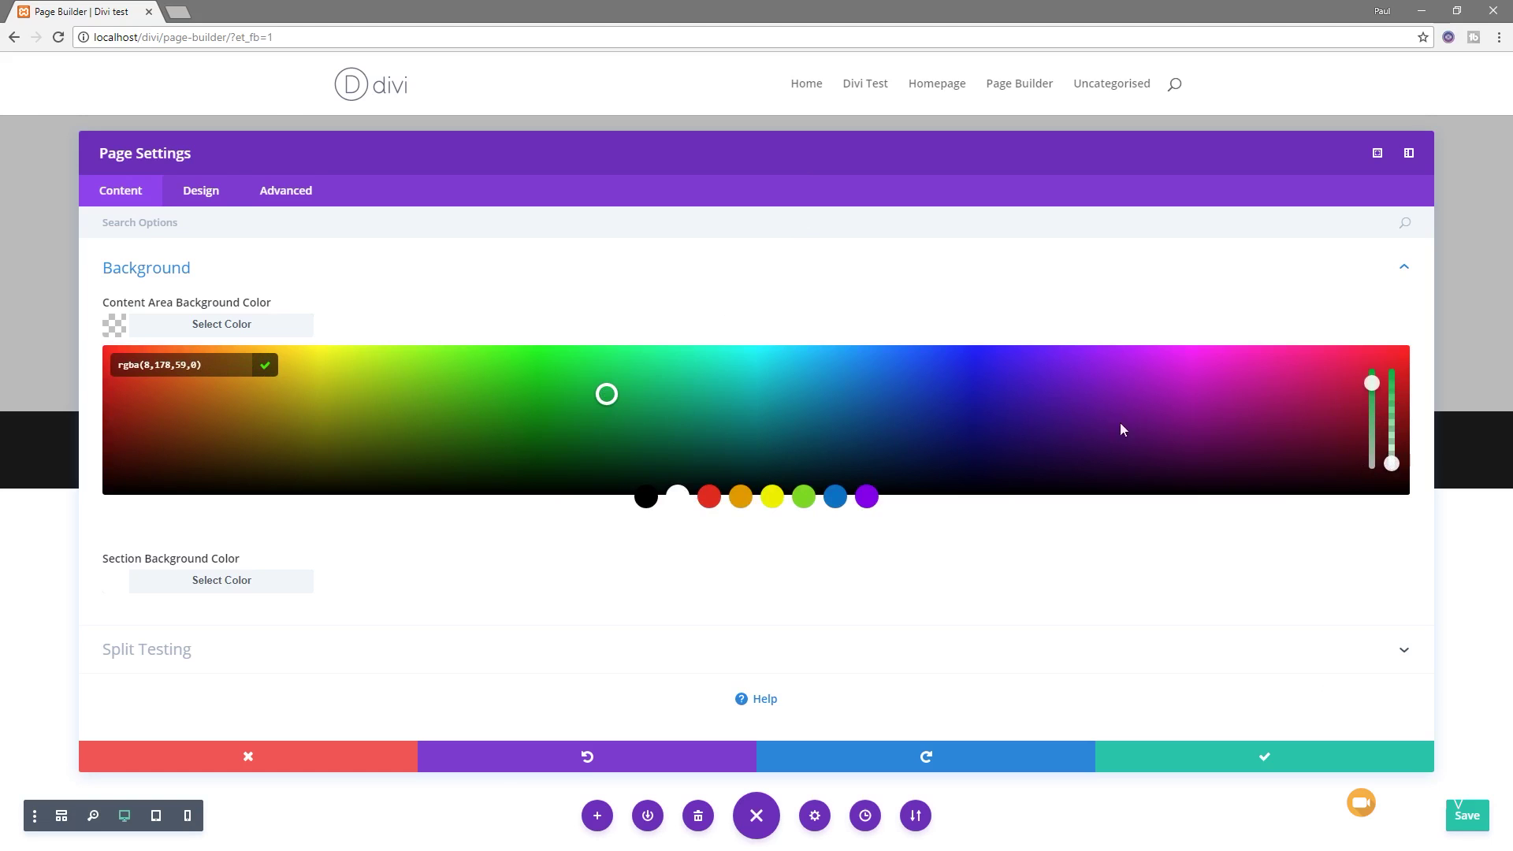
left_click_drag(1390, 467, 1391, 407)
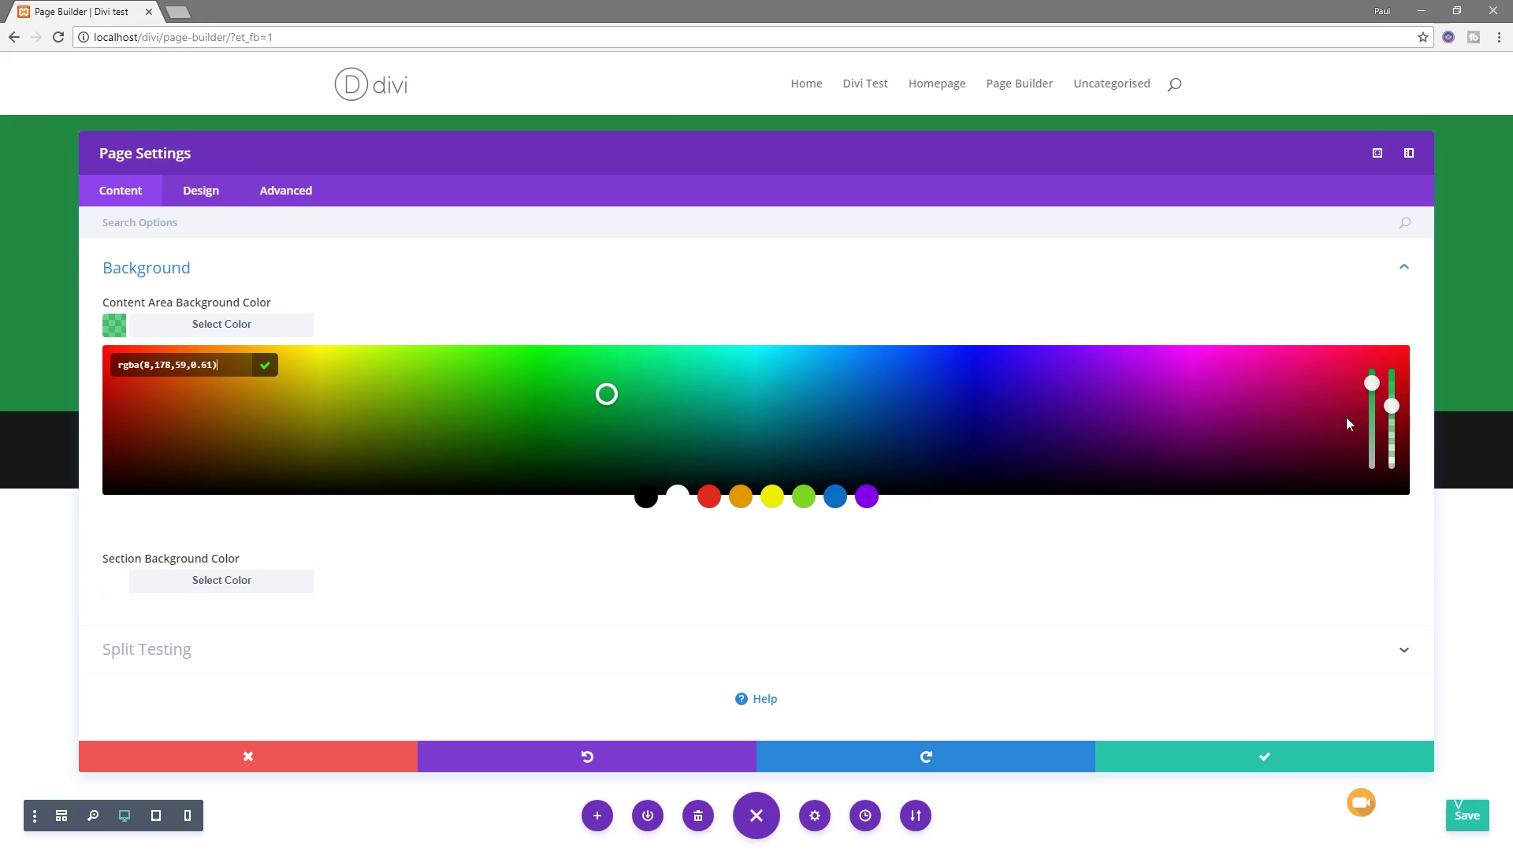
mouse_move(1392, 406)
left_mouse_down()
mouse_move(1393, 434)
mouse_move(1400, 420)
left_mouse_up()
Undo all the changes made to the content area background color
left_click(567, 755)
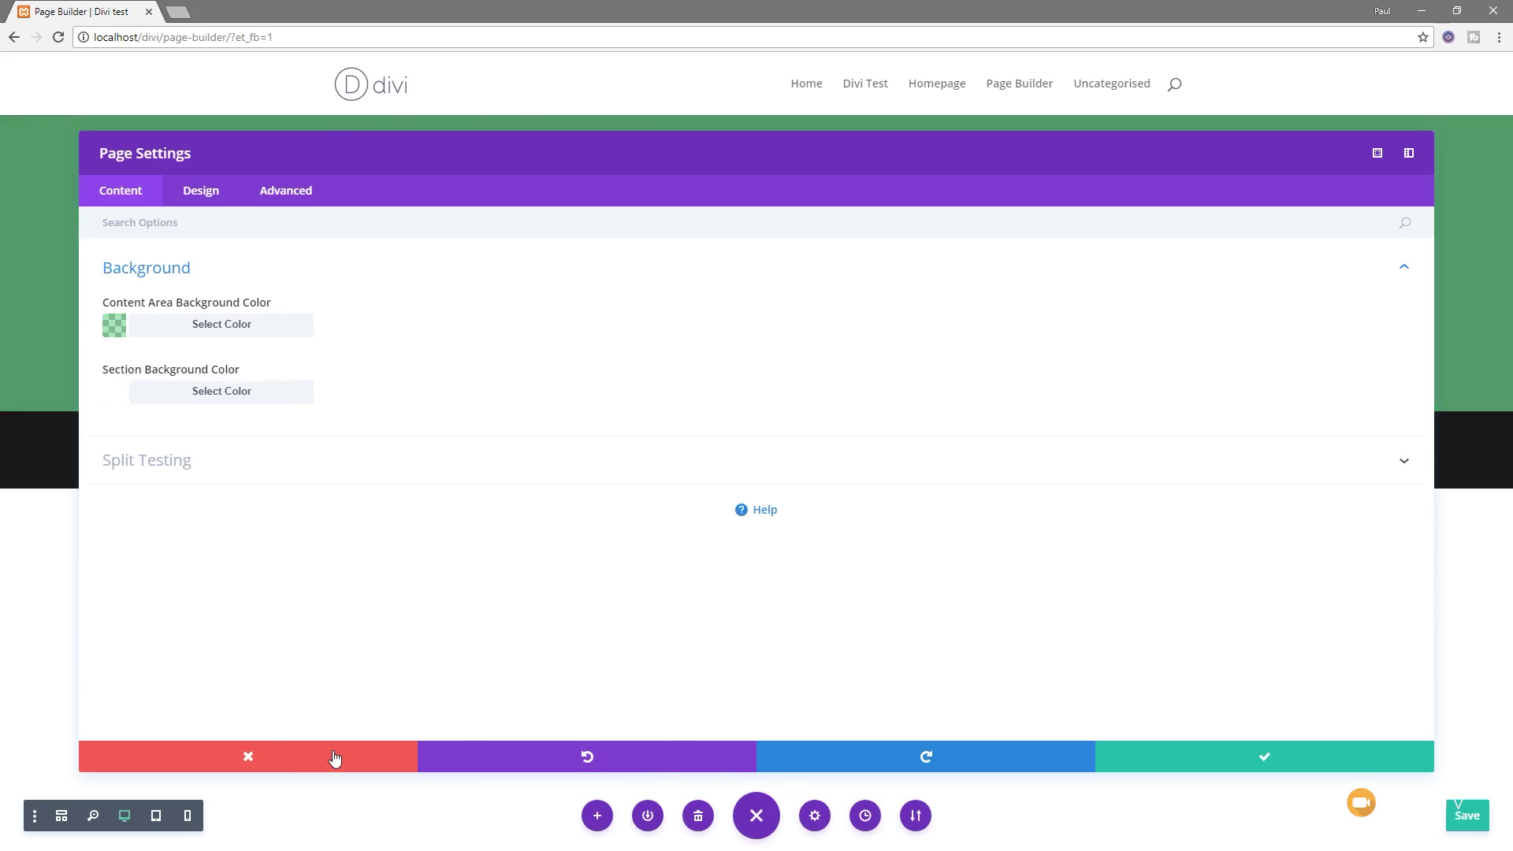
left_click(574, 758)
left_click(600, 761)
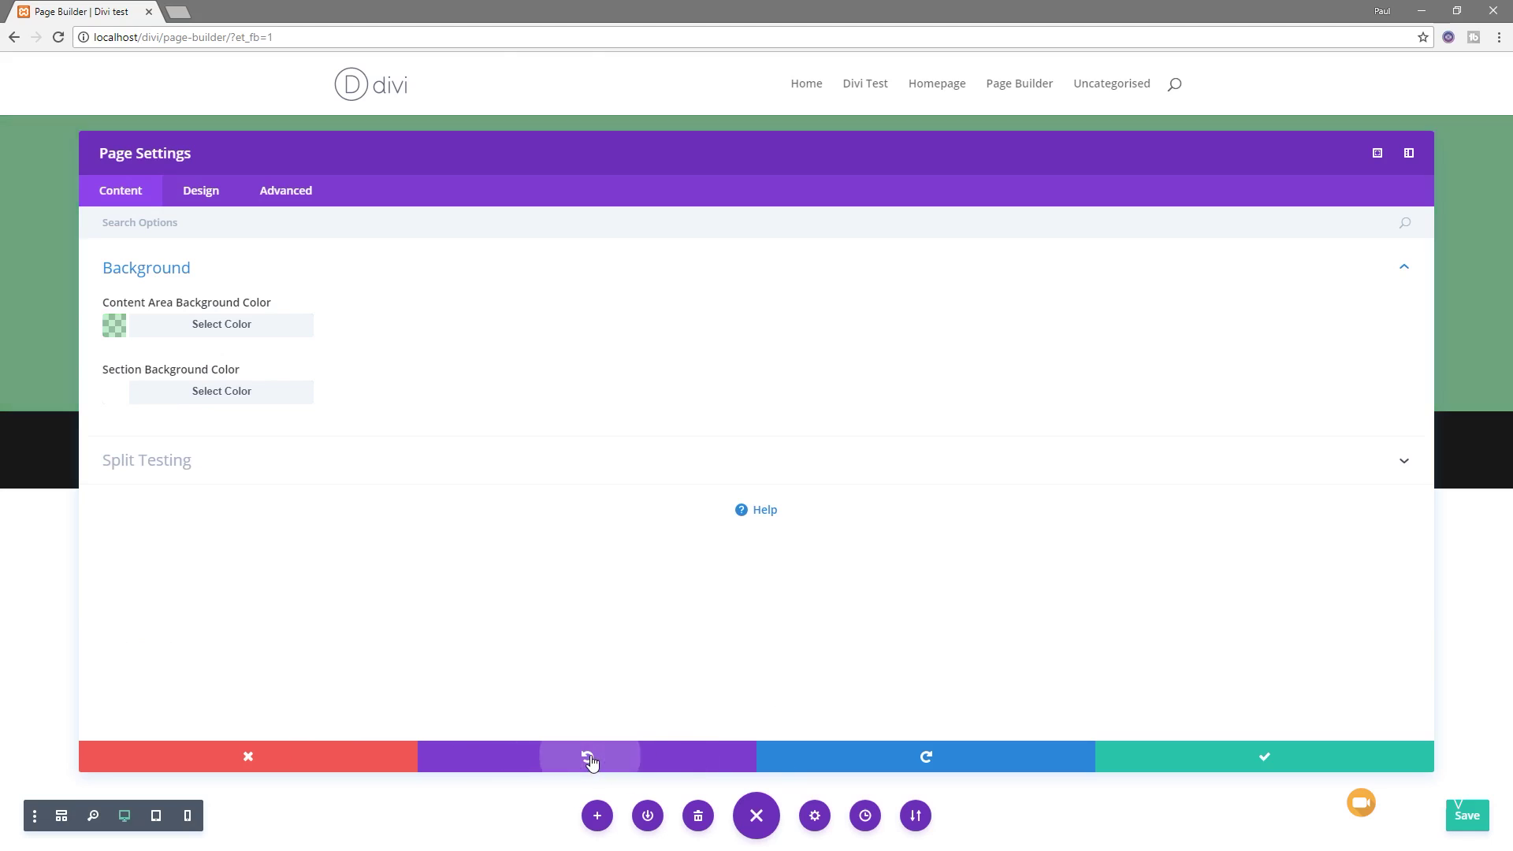
left_click(591, 761)
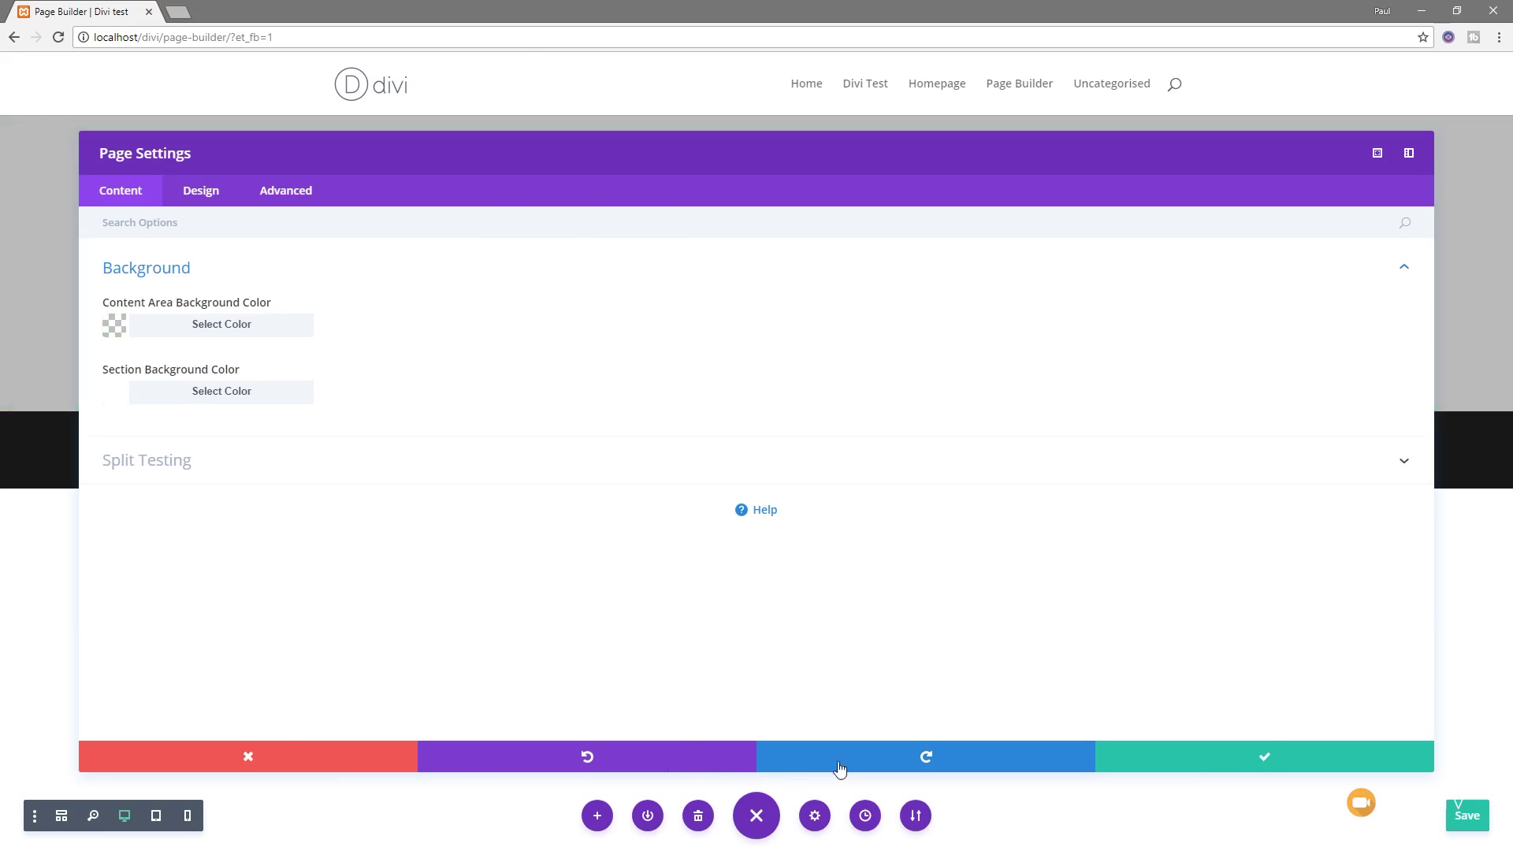
Accept the page settings and save the page
left_click(1263, 757)
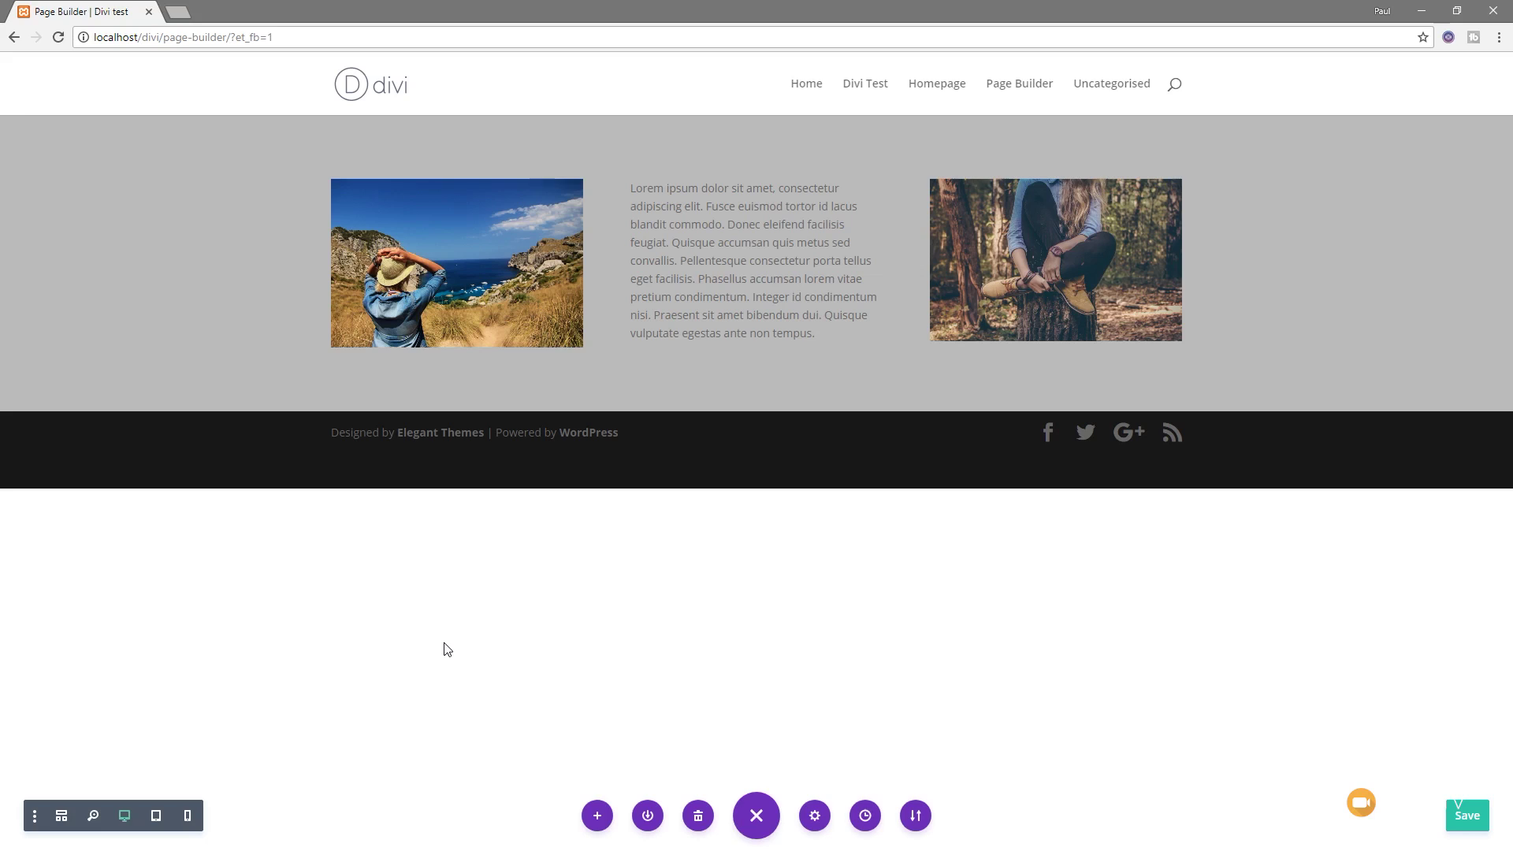
key("ctrl+s")
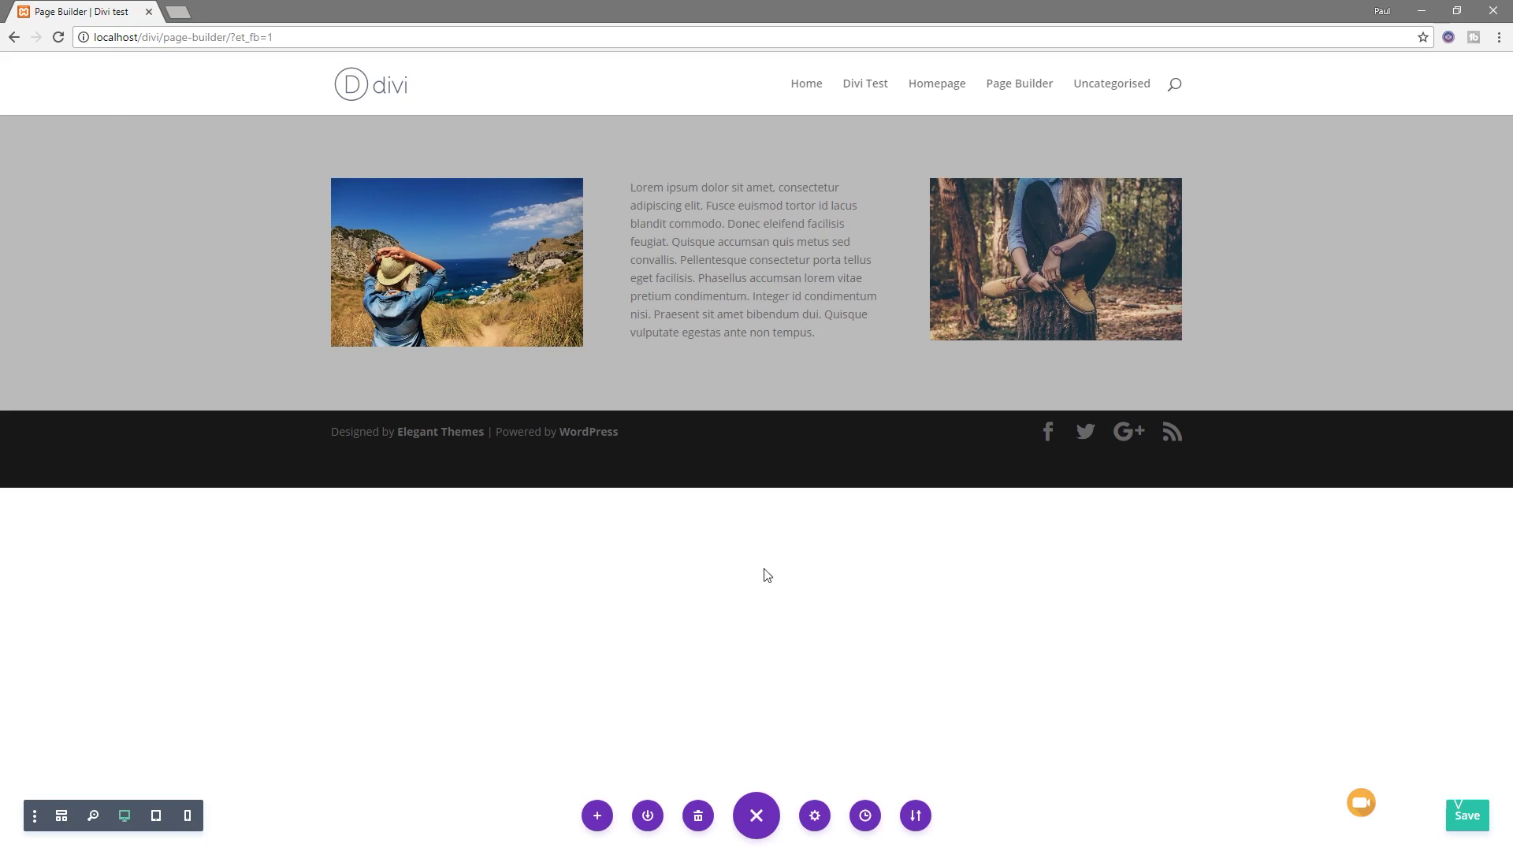
Add a fullwidth section below the three-column section and insert a Fullwidth Image module in it
left_click(757, 412)
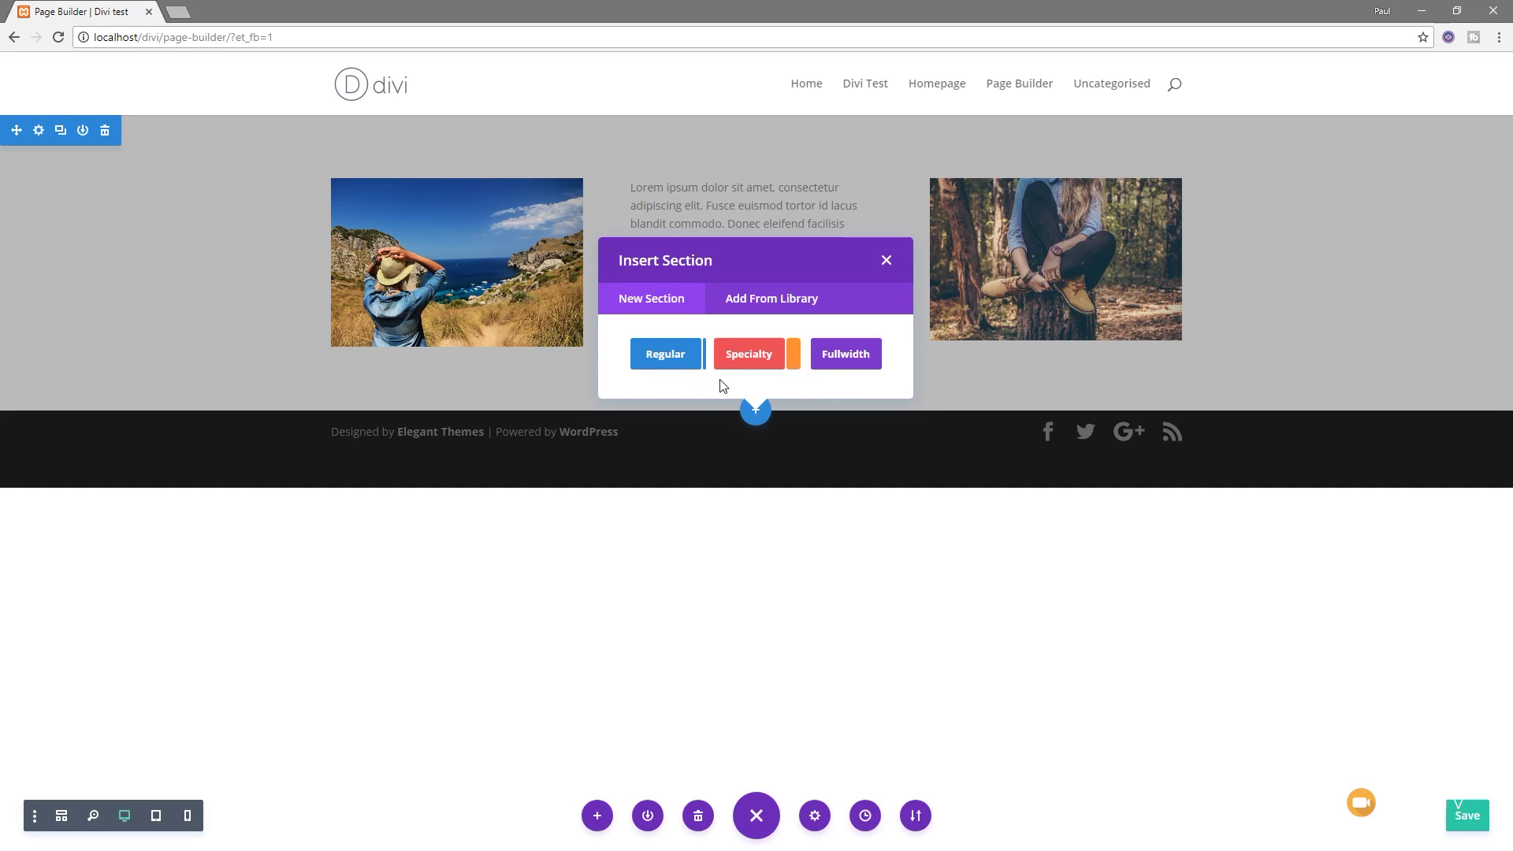
left_click(841, 364)
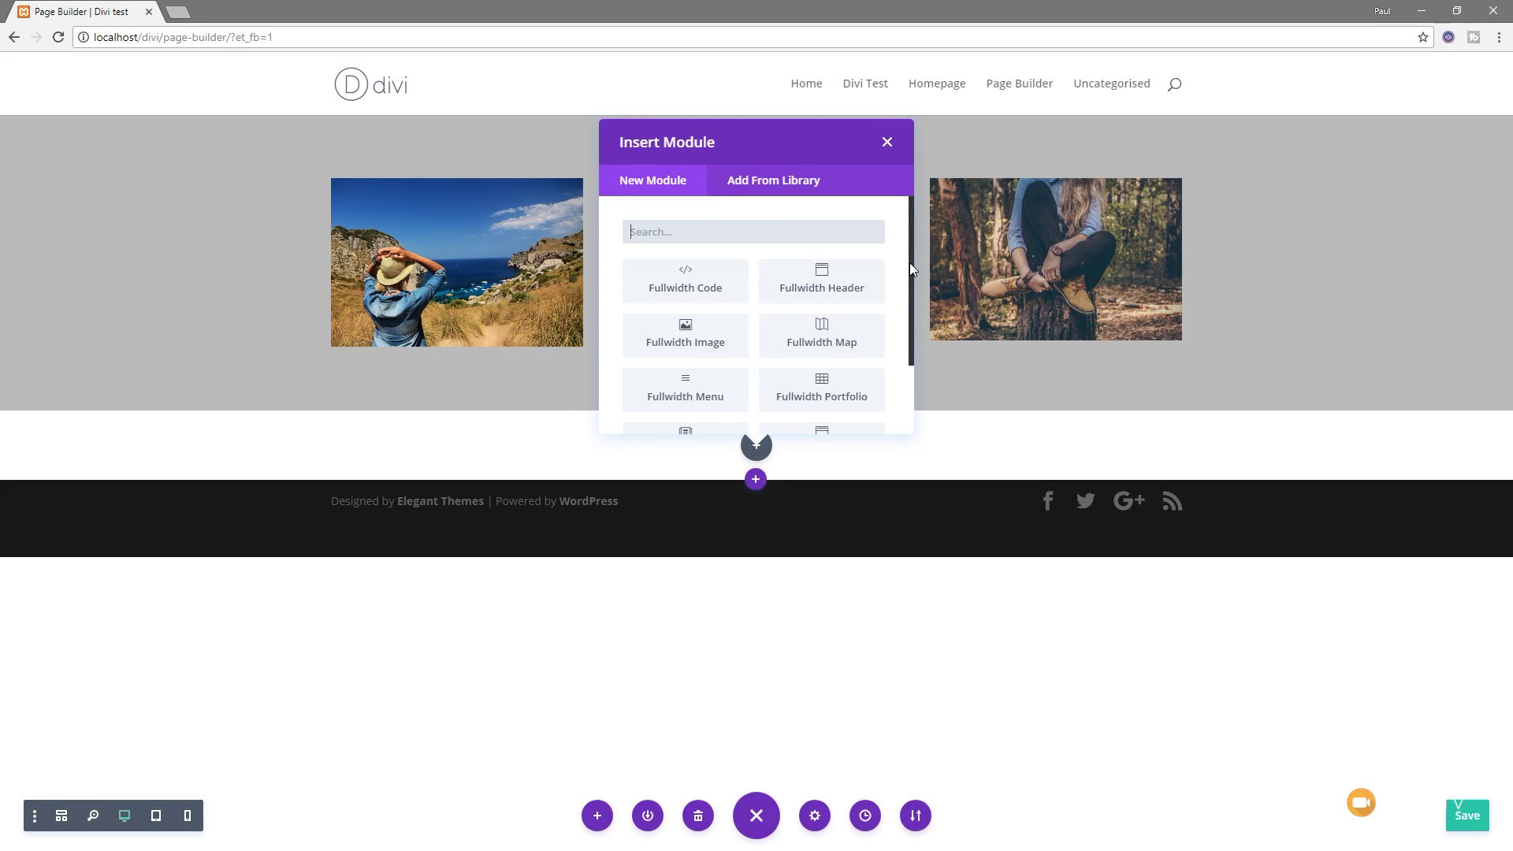
left_click(677, 343)
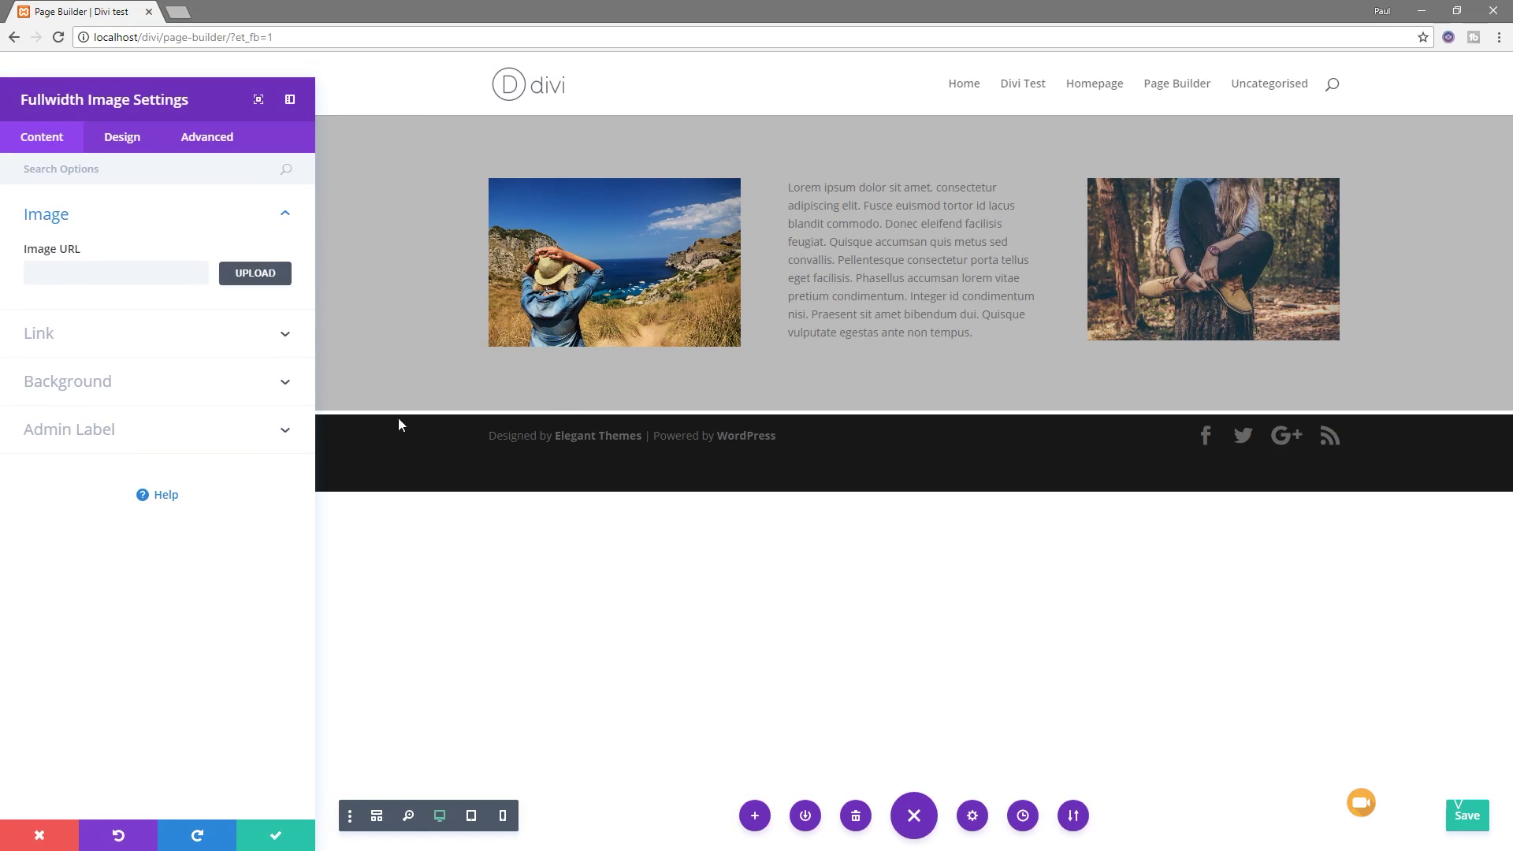
Use girl-691712.jpg at full size (2557 × 1641) in the Fullwidth Image module and move its section above the three-column section
left_click(265, 282)
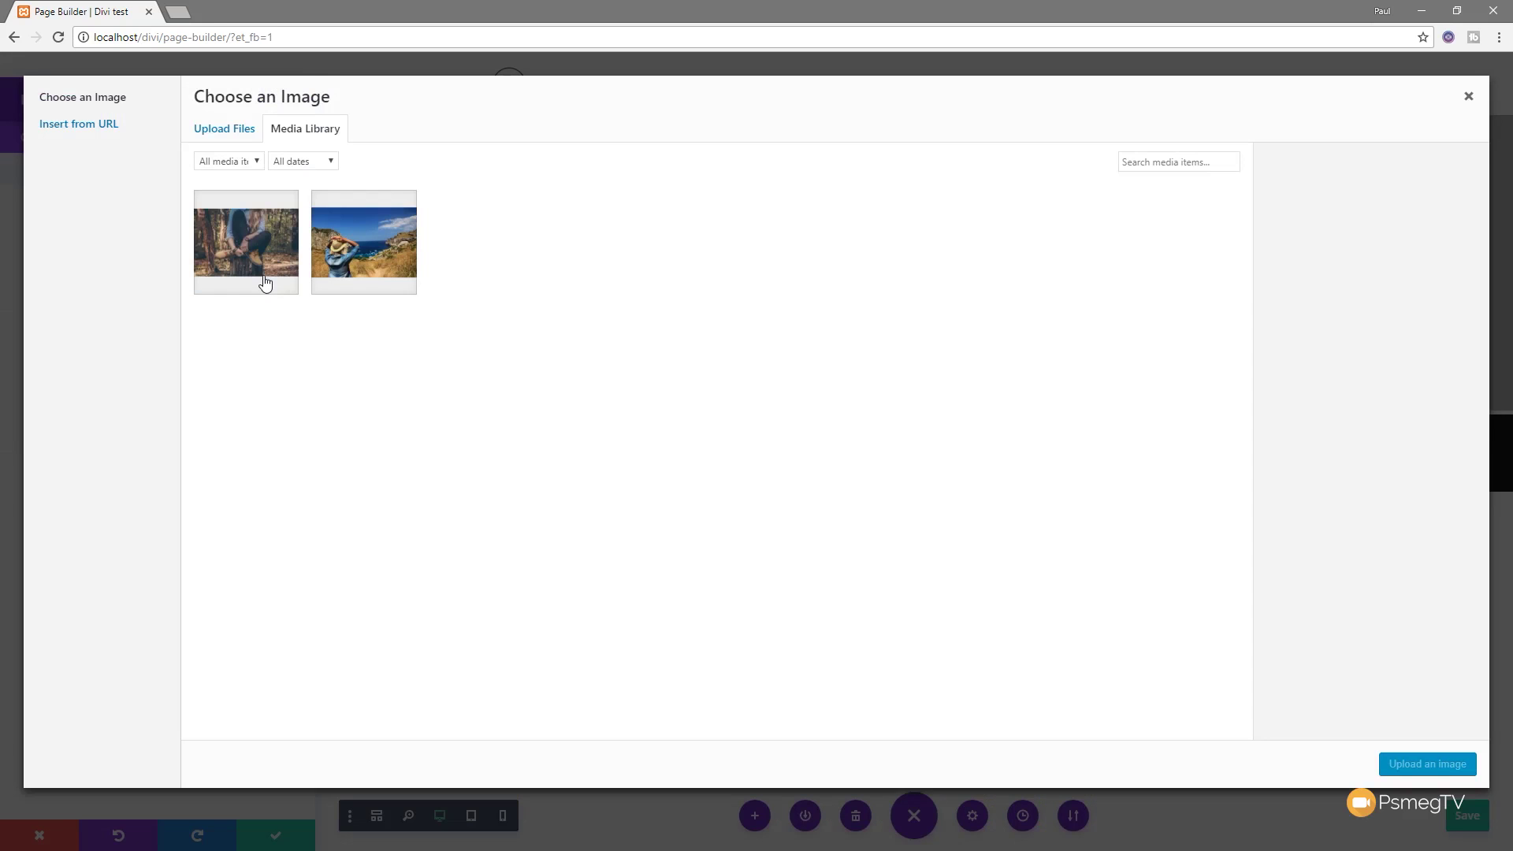
left_click(256, 235)
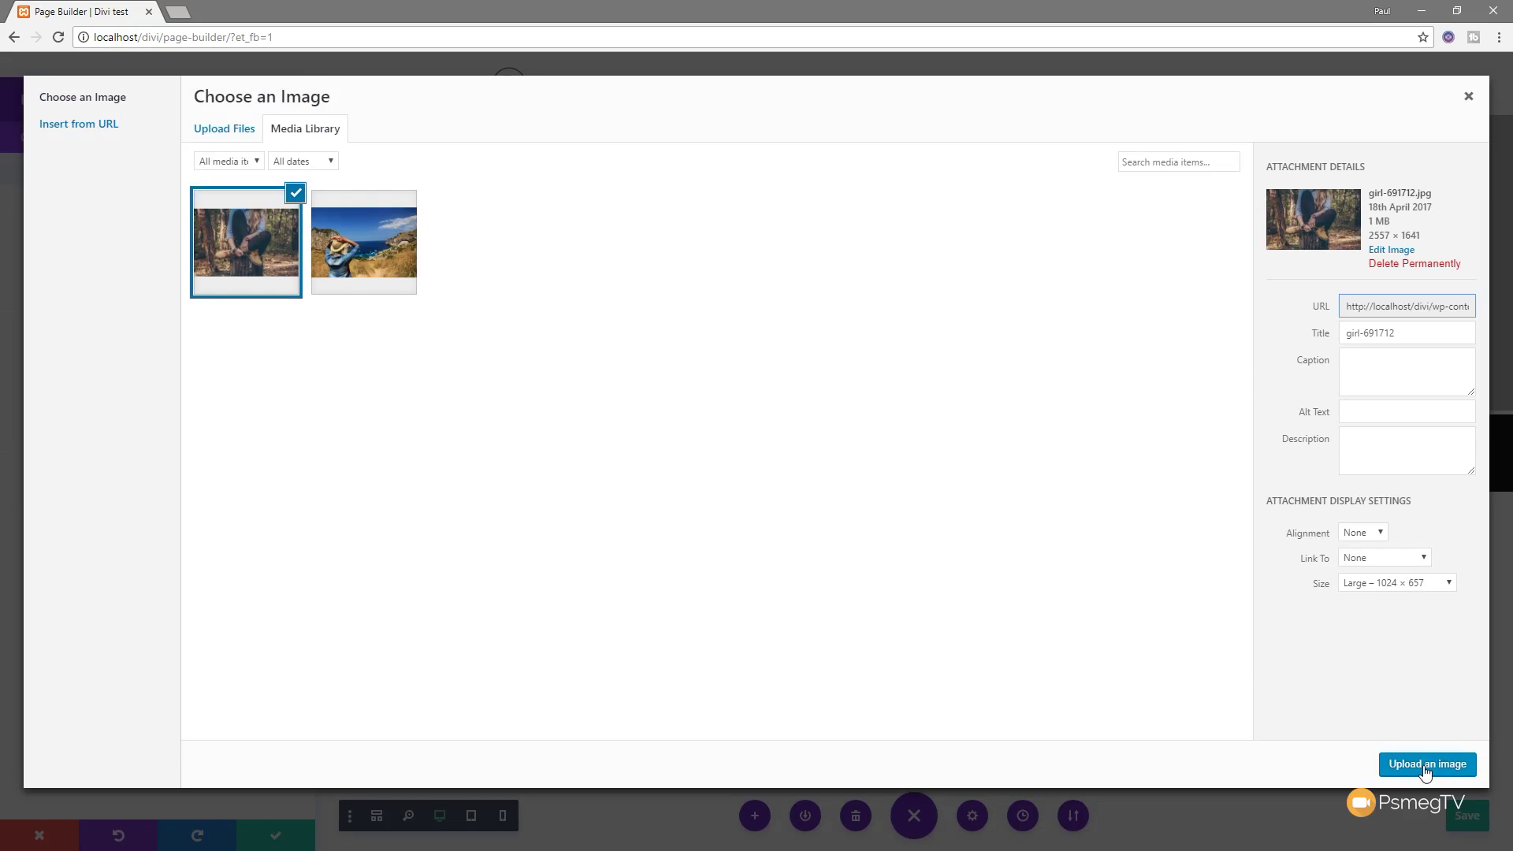
left_click(1397, 582)
left_click(1395, 641)
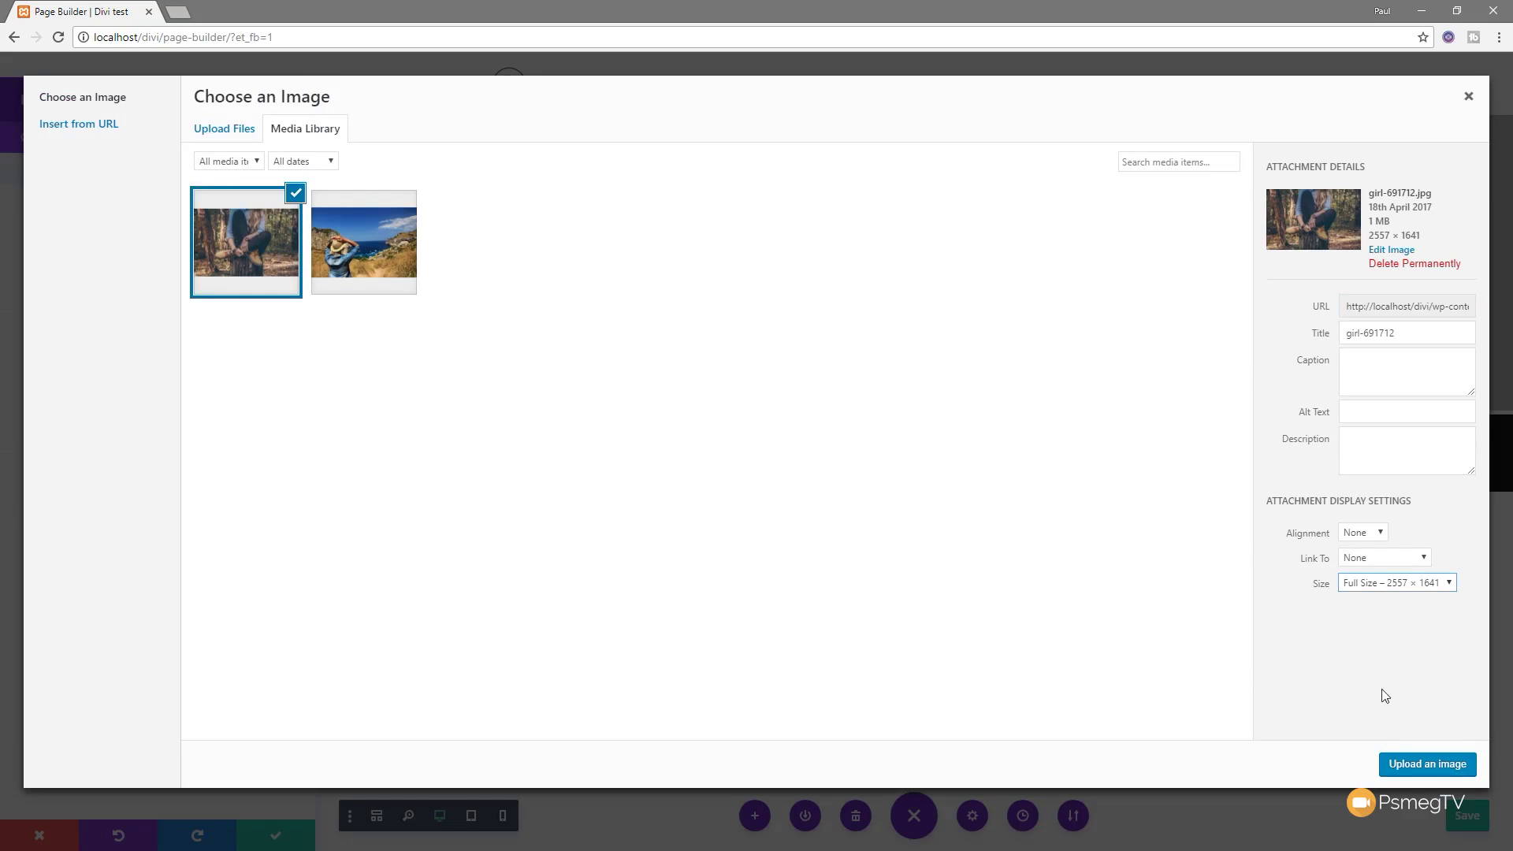
left_click(1427, 764)
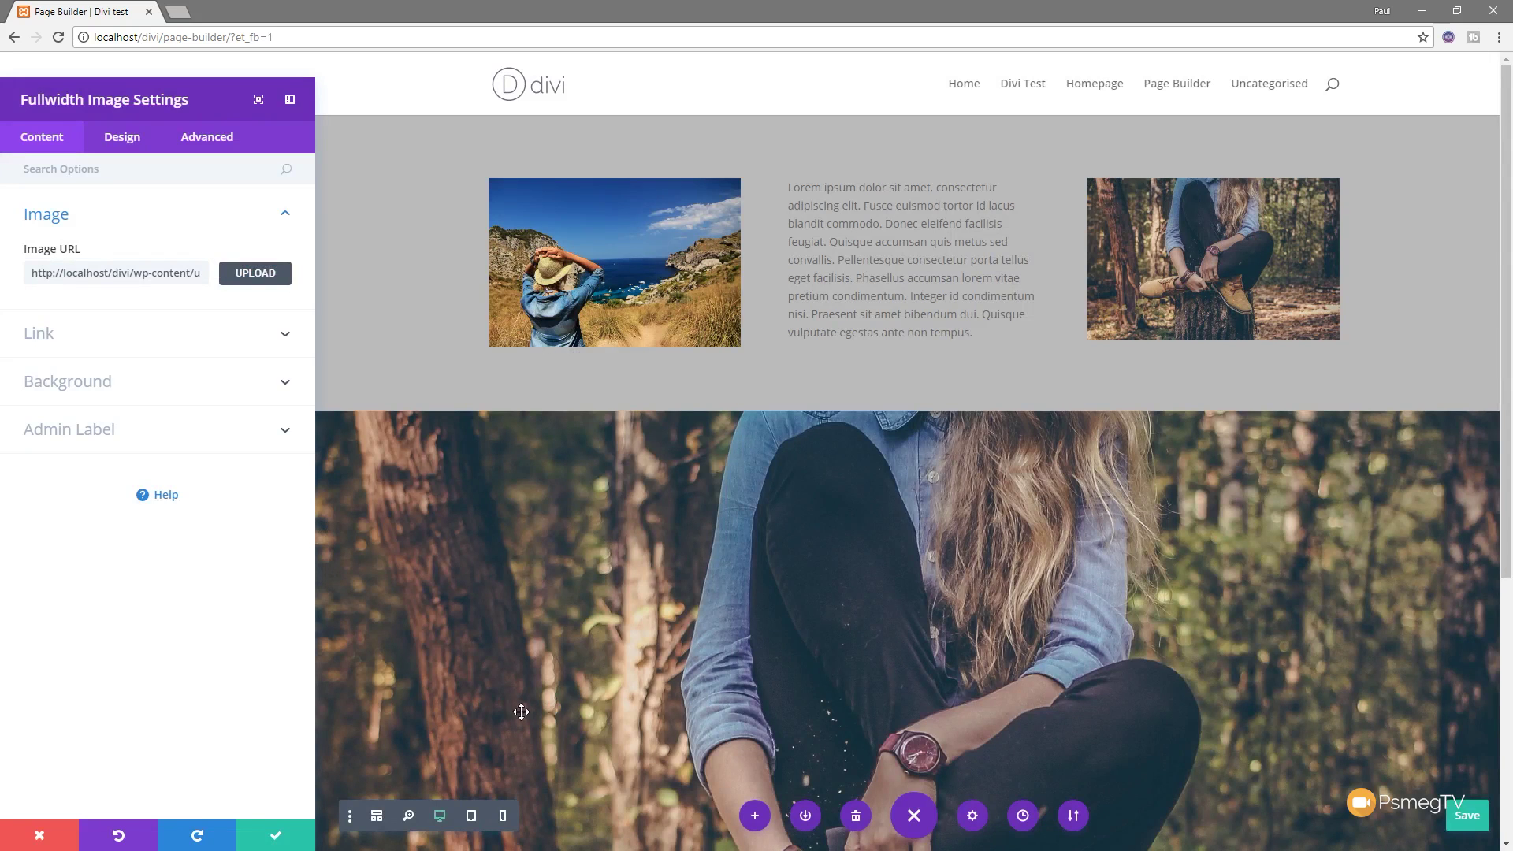
left_click(272, 836)
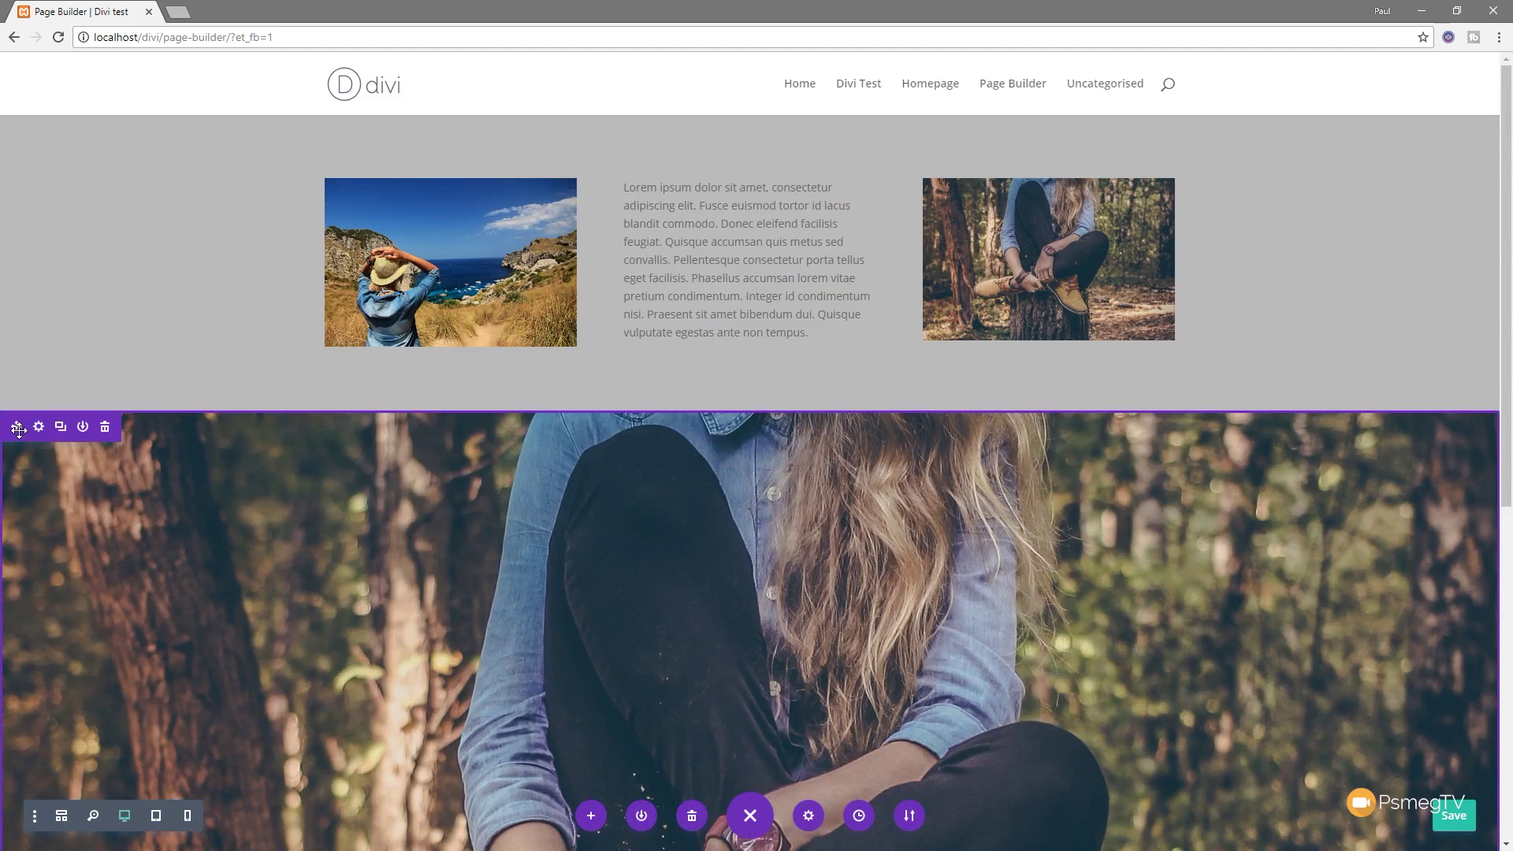
left_click_drag(19, 427, 28, 136)
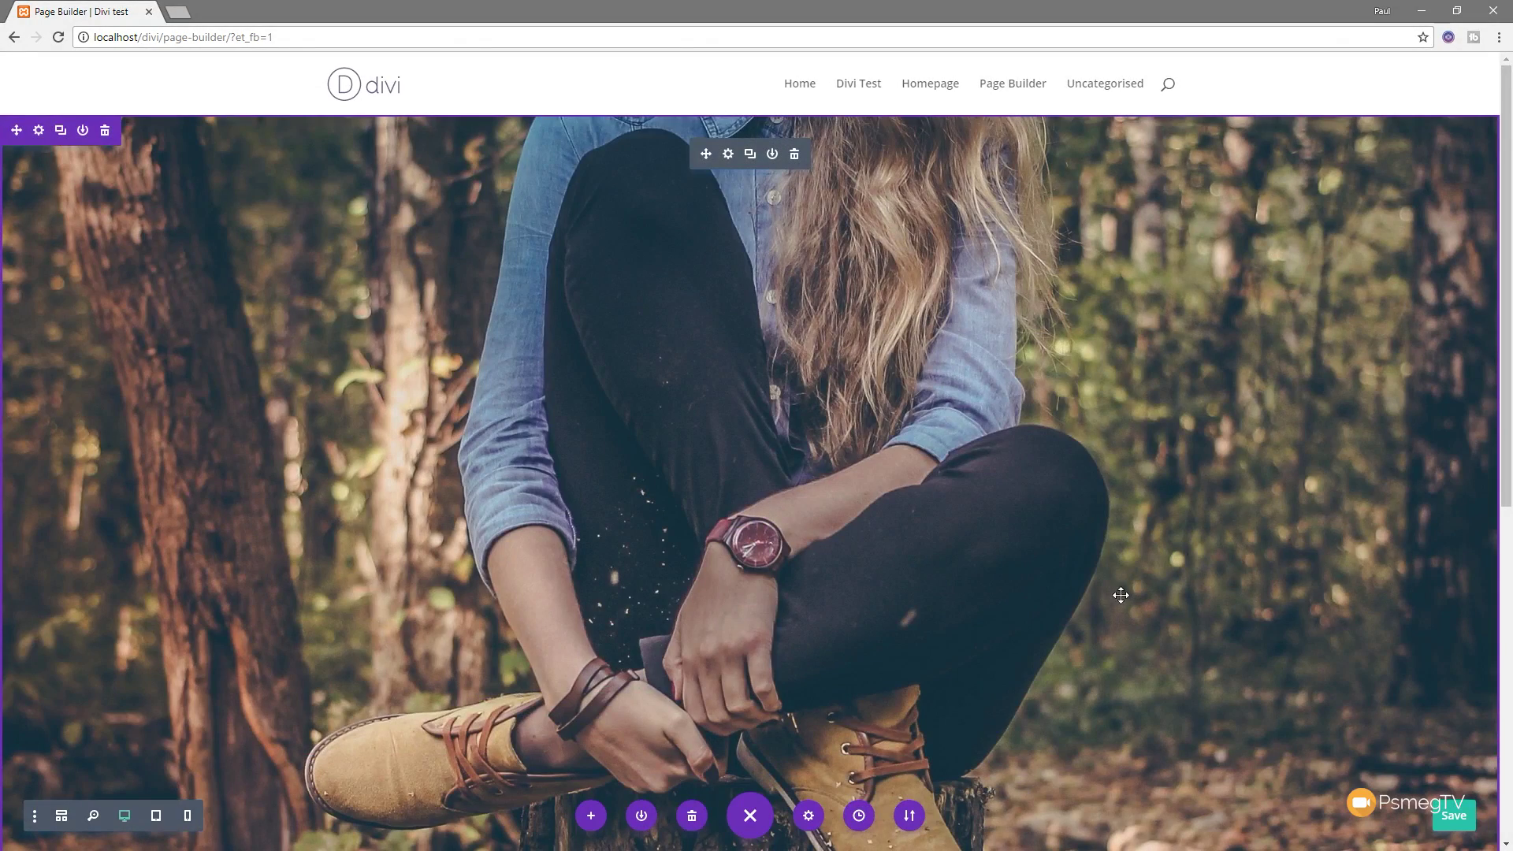
Set the three-column section's background color to fully opaque white (#ffffff)
scroll(1121, 594, "down", 7)
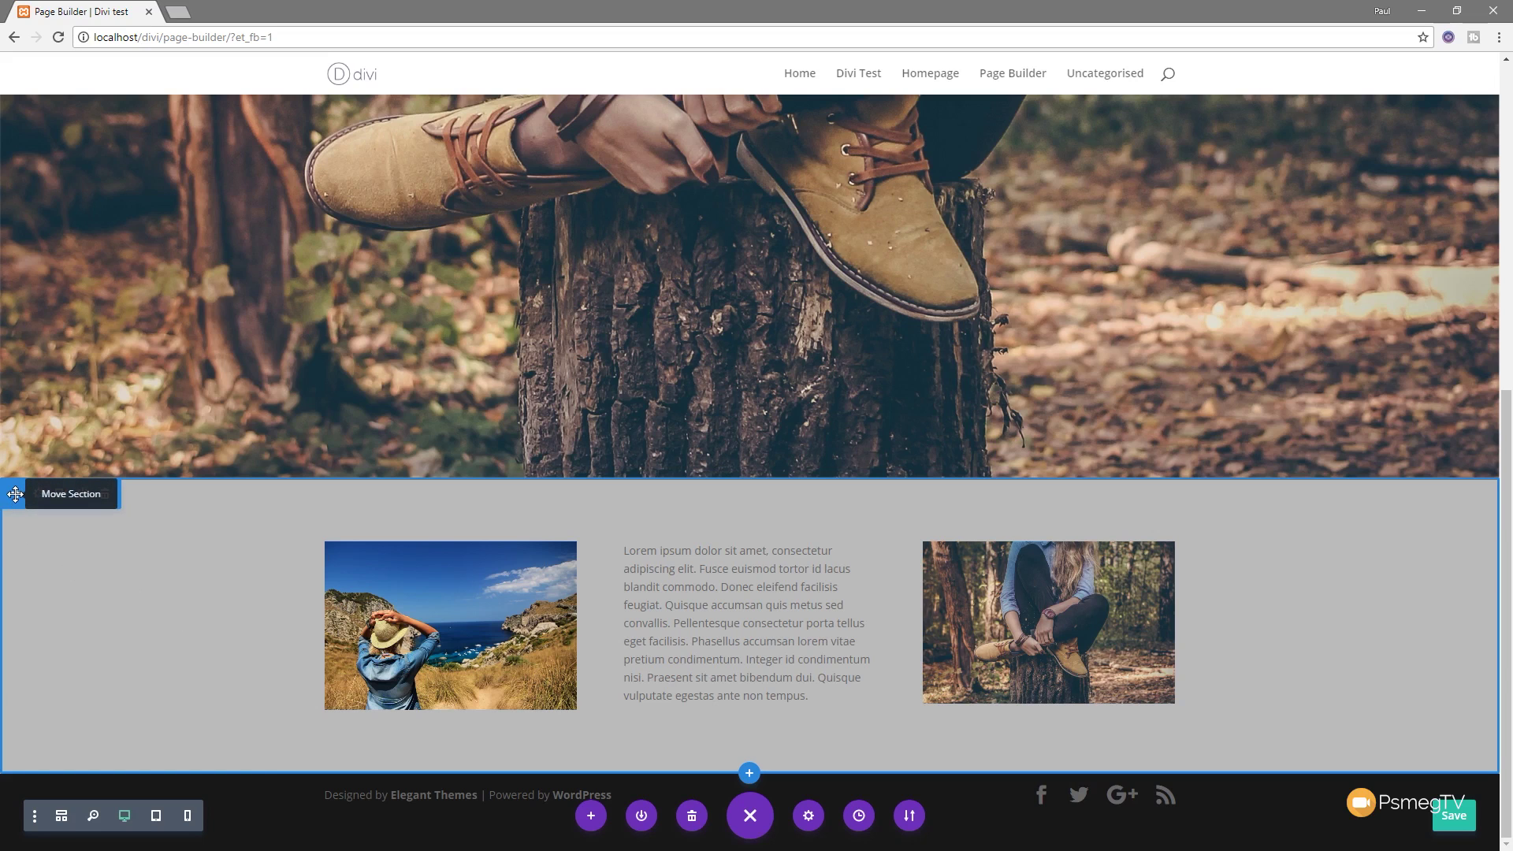
left_click(38, 495)
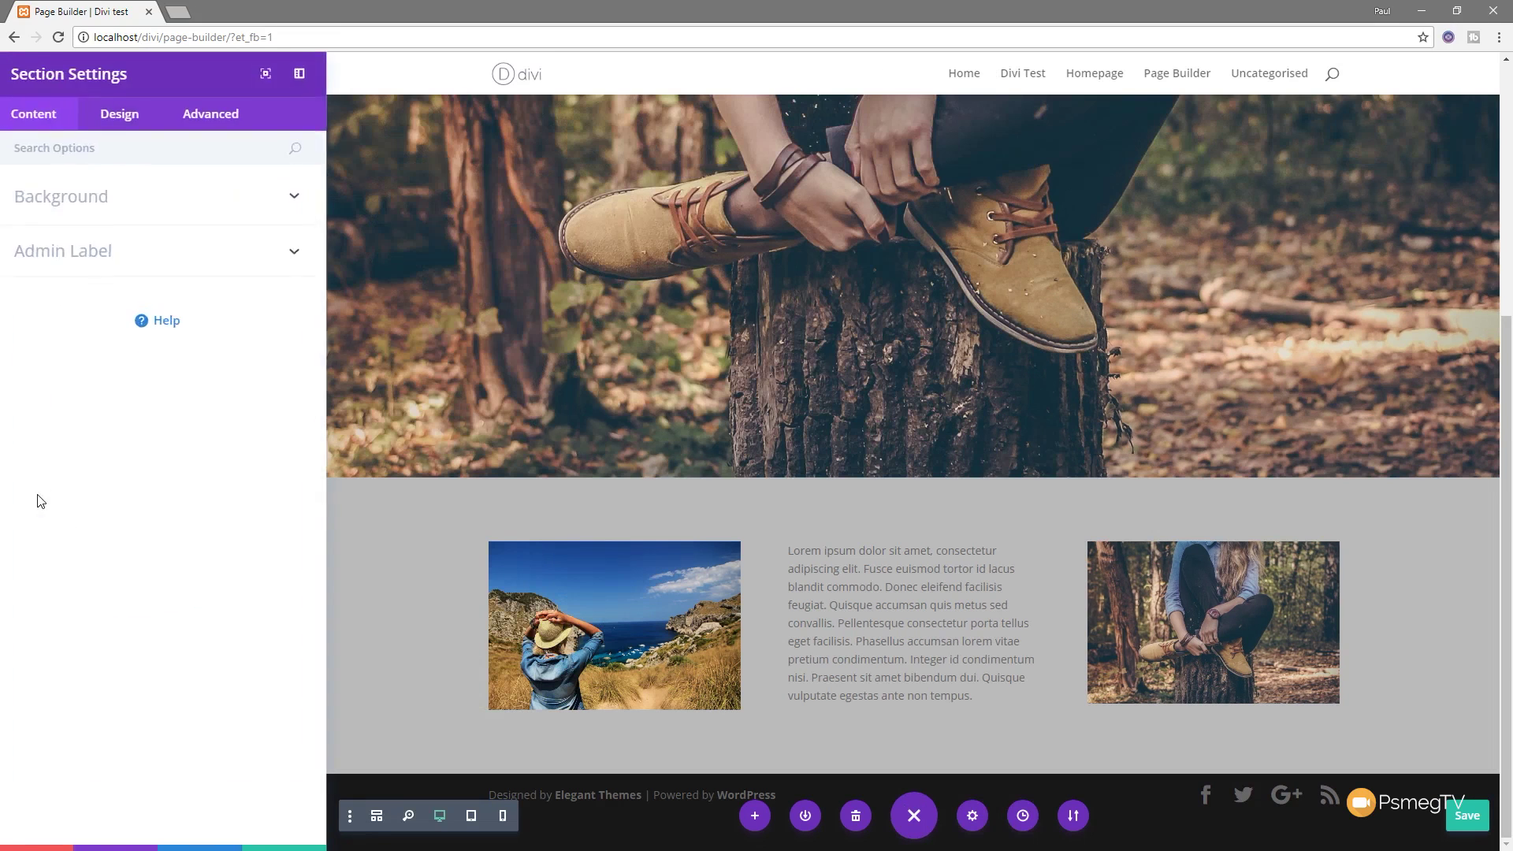
left_click(119, 228)
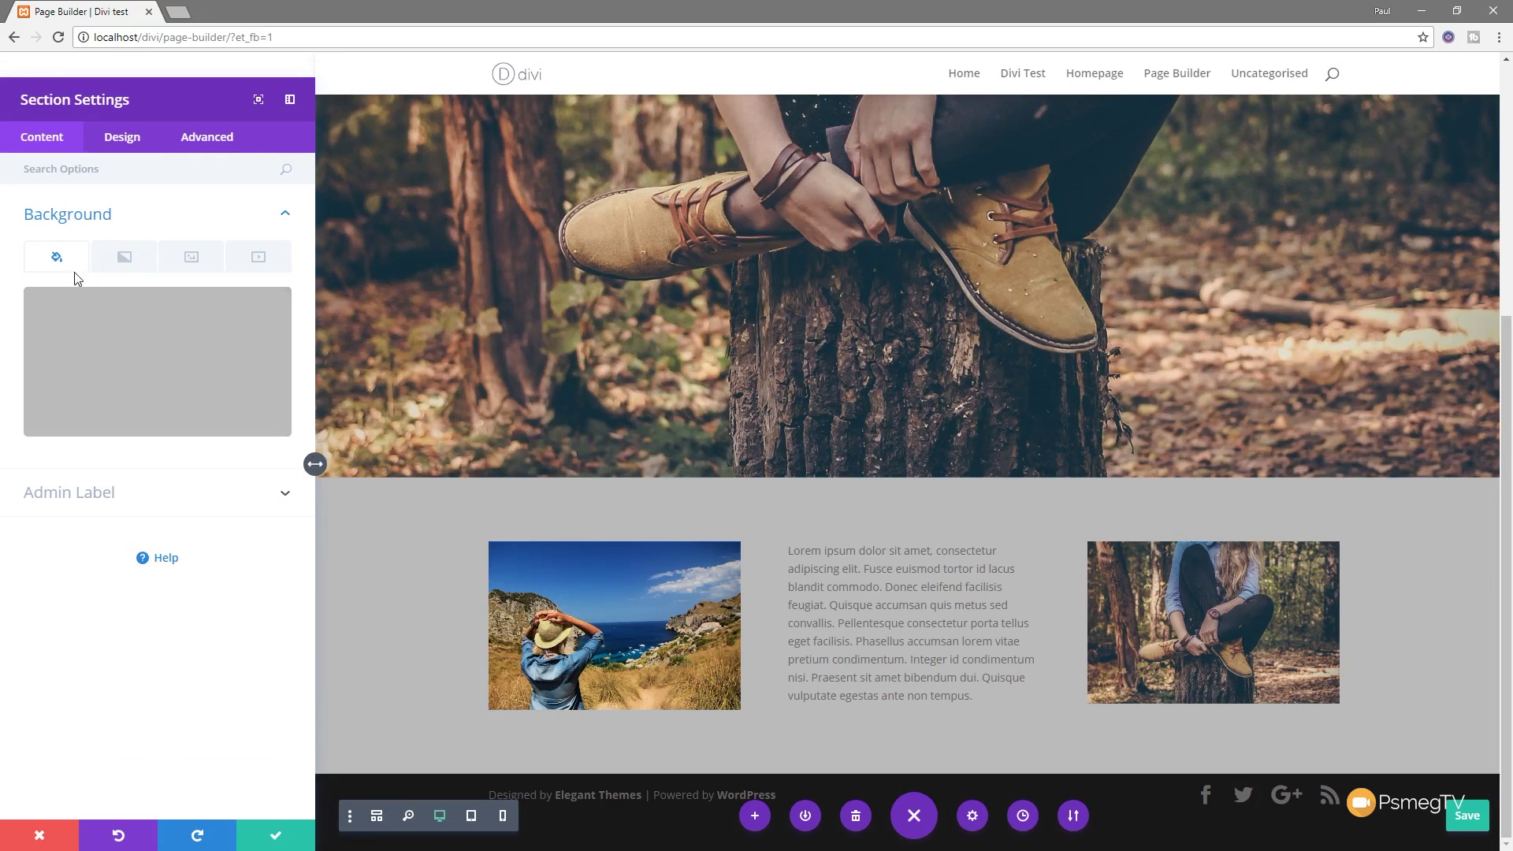
left_click(139, 364)
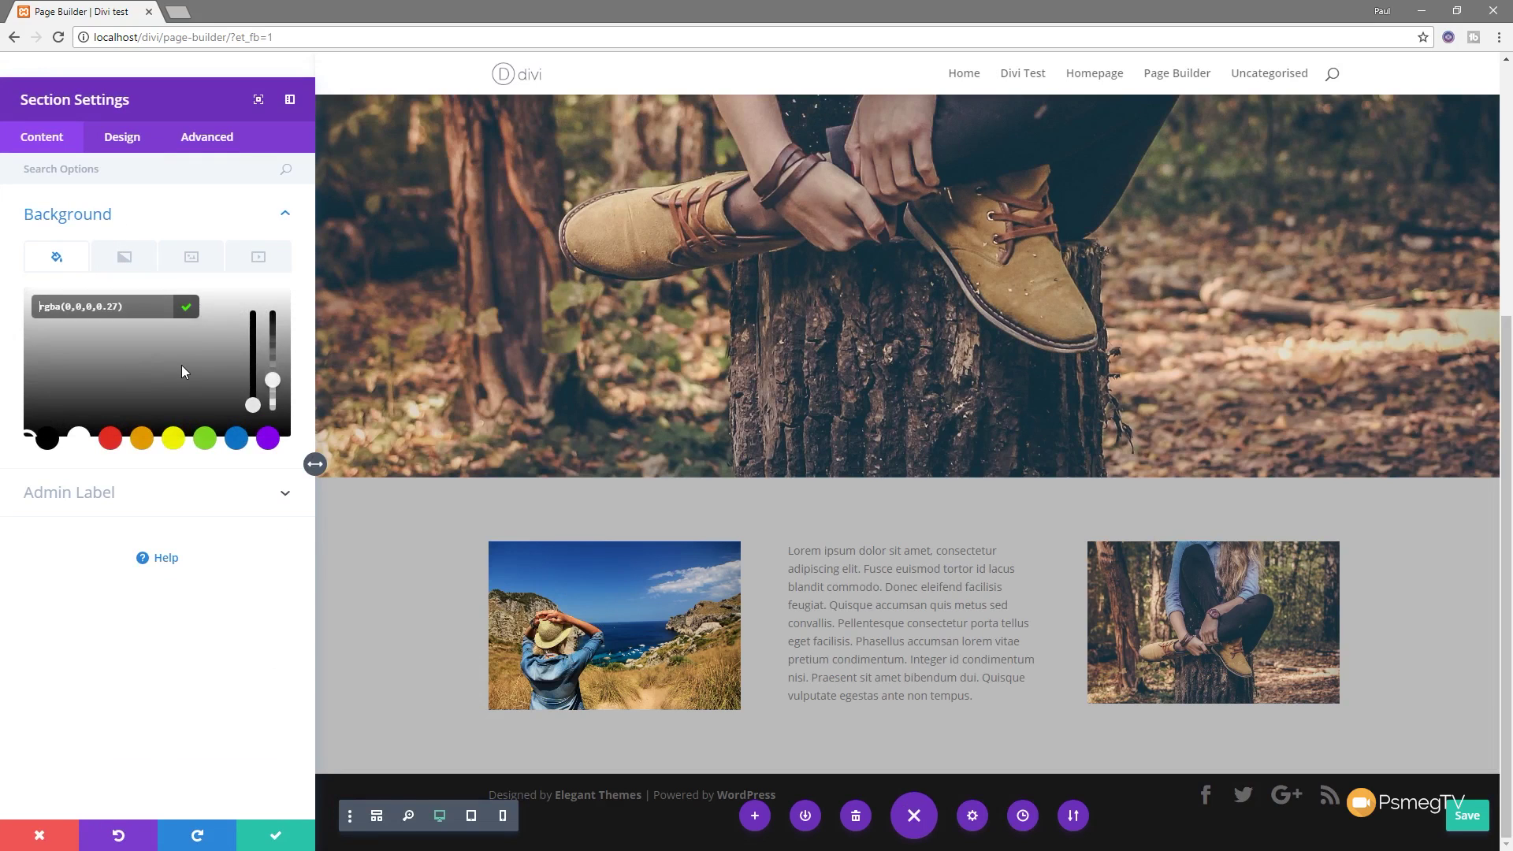
left_click(79, 438)
left_click_drag(273, 380, 272, 312)
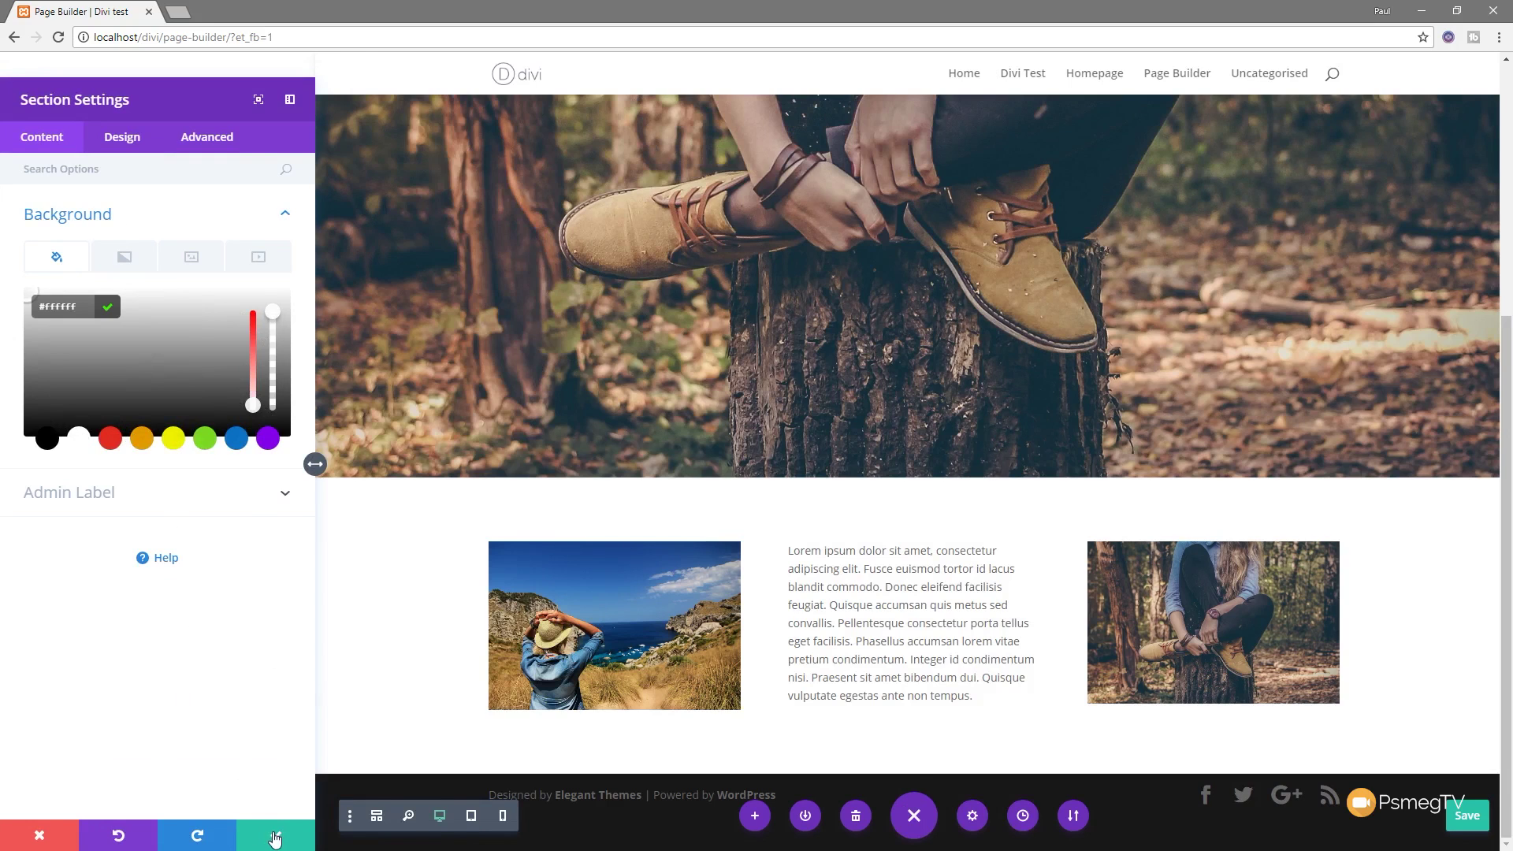
left_click(274, 833)
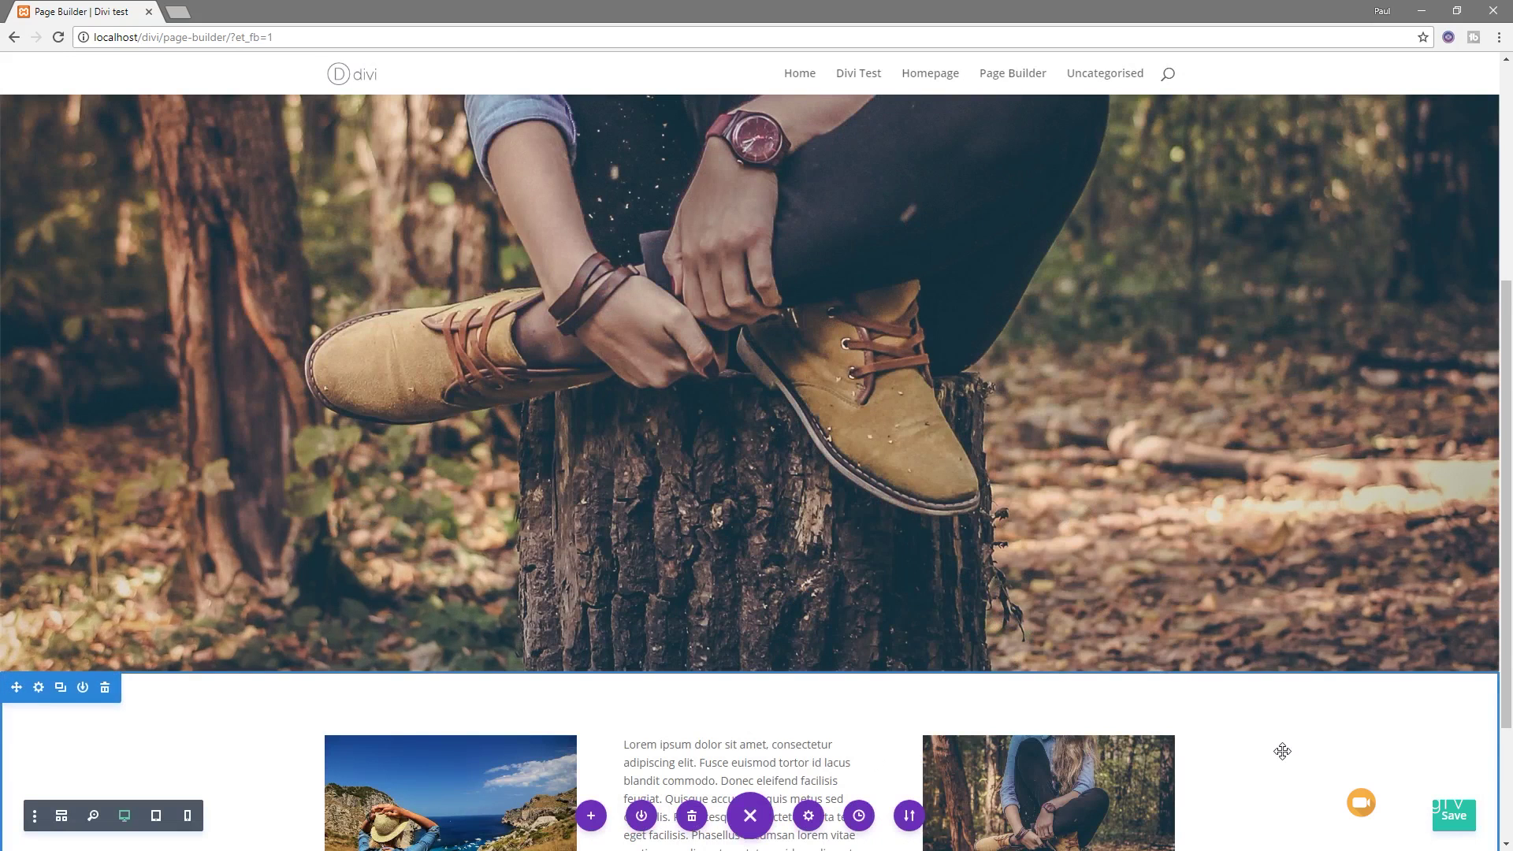
Delete the image in the third column and change the row to a one-third, two-thirds column structure
scroll(1231, 715, "down", 2)
mouse_move(1001, 605)
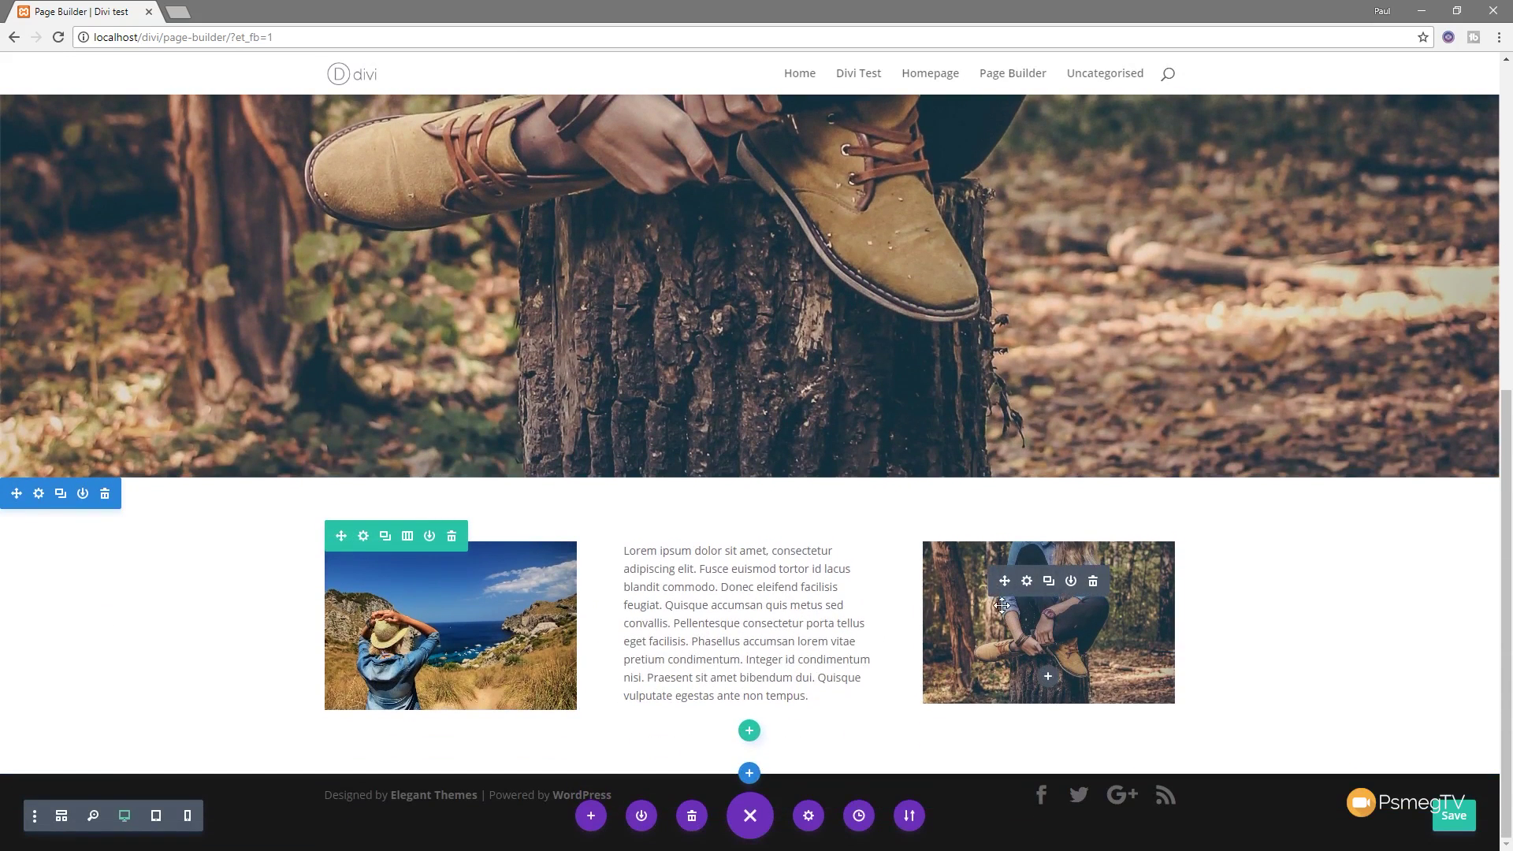
left_click(1093, 584)
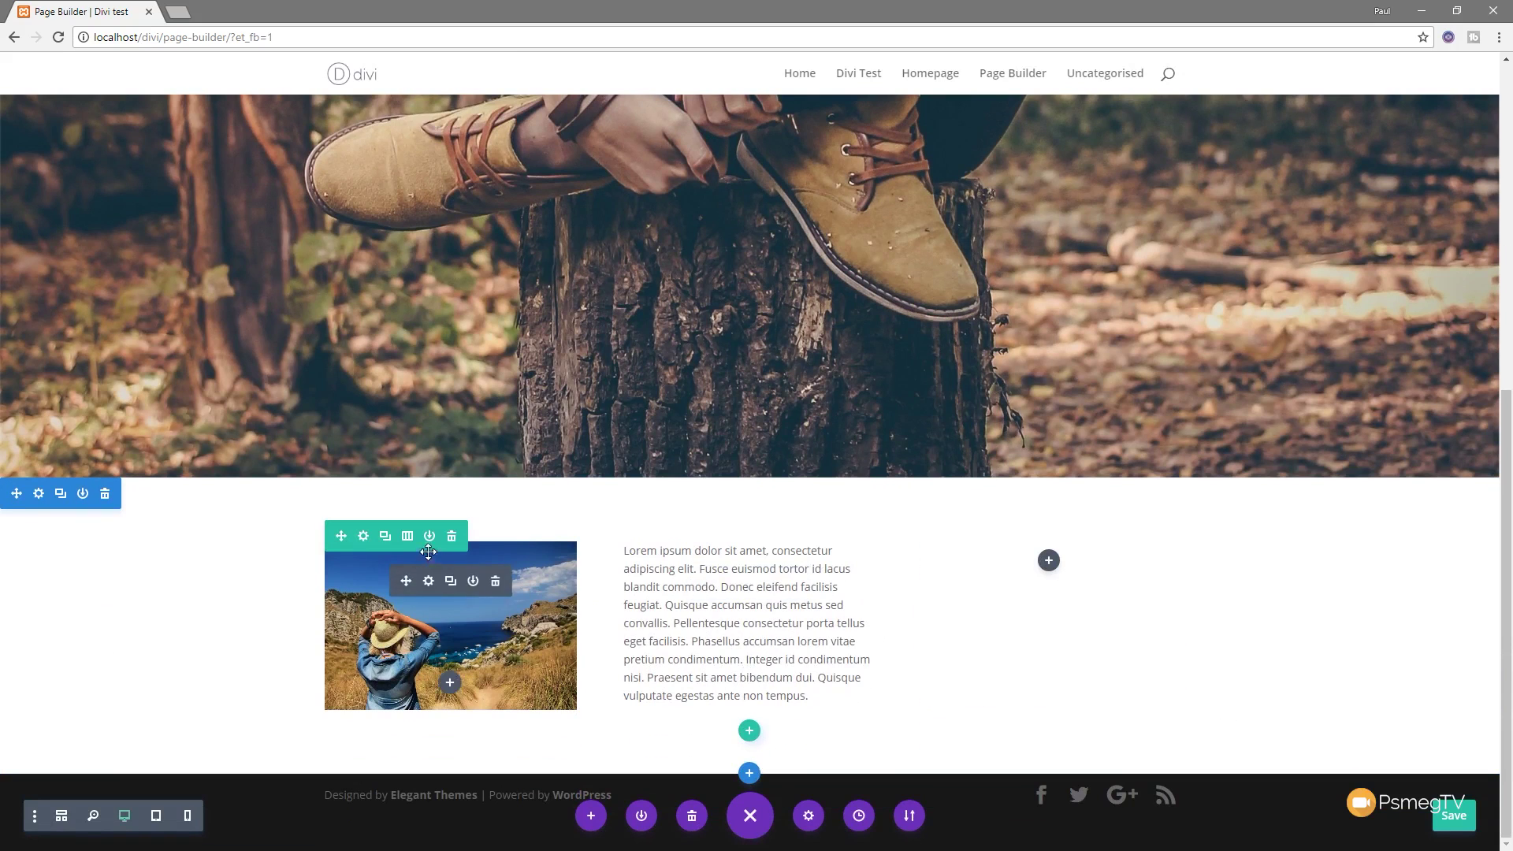
left_click(408, 541)
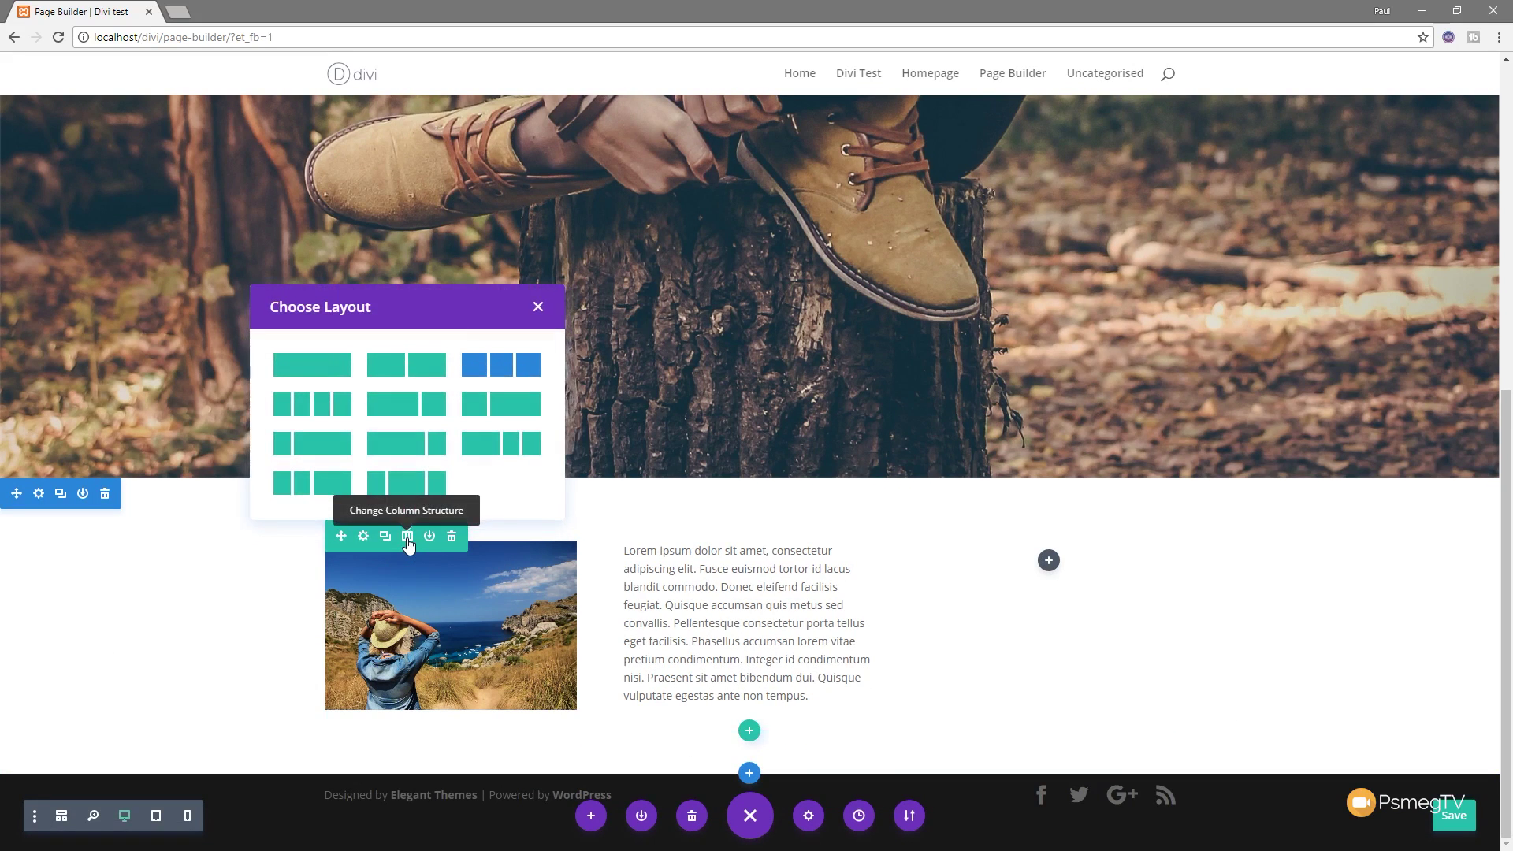
left_click(498, 404)
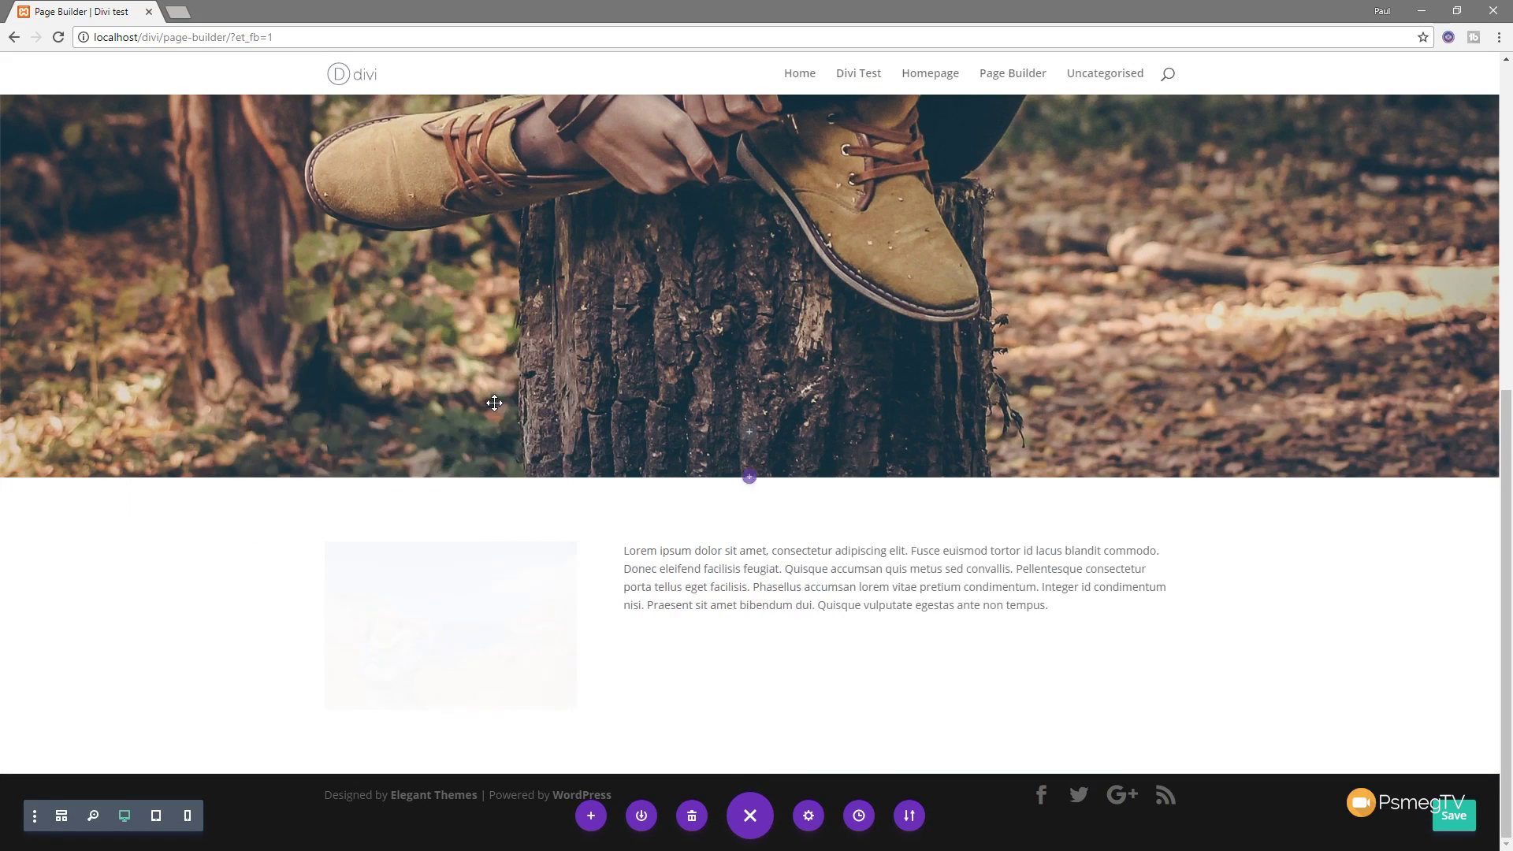
Place the text cursor at the end of the Lorem ipsum paragraph and save the page
left_click(1007, 606)
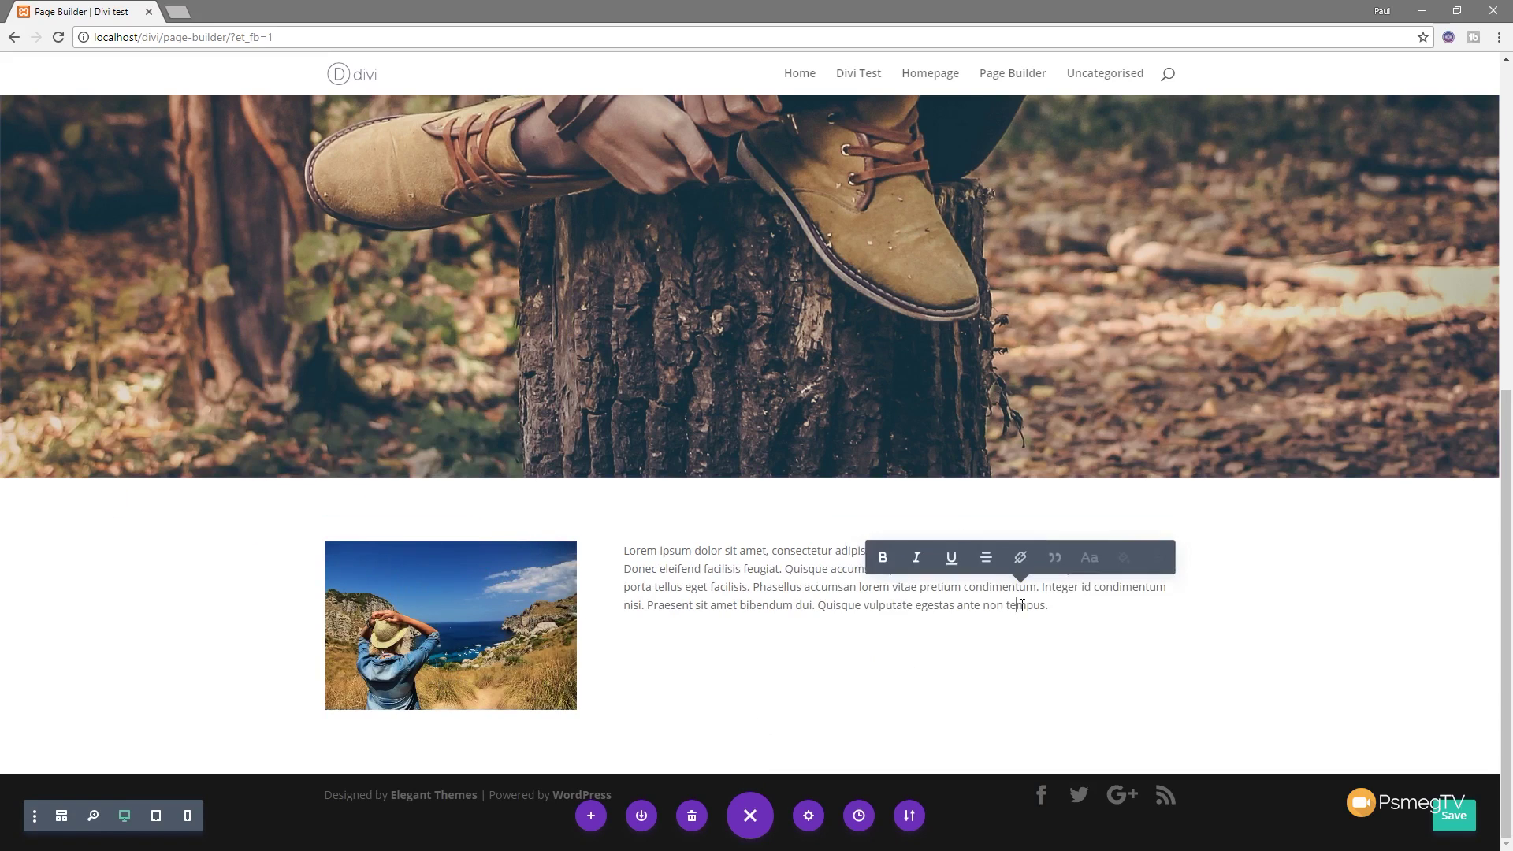
left_click(1064, 604)
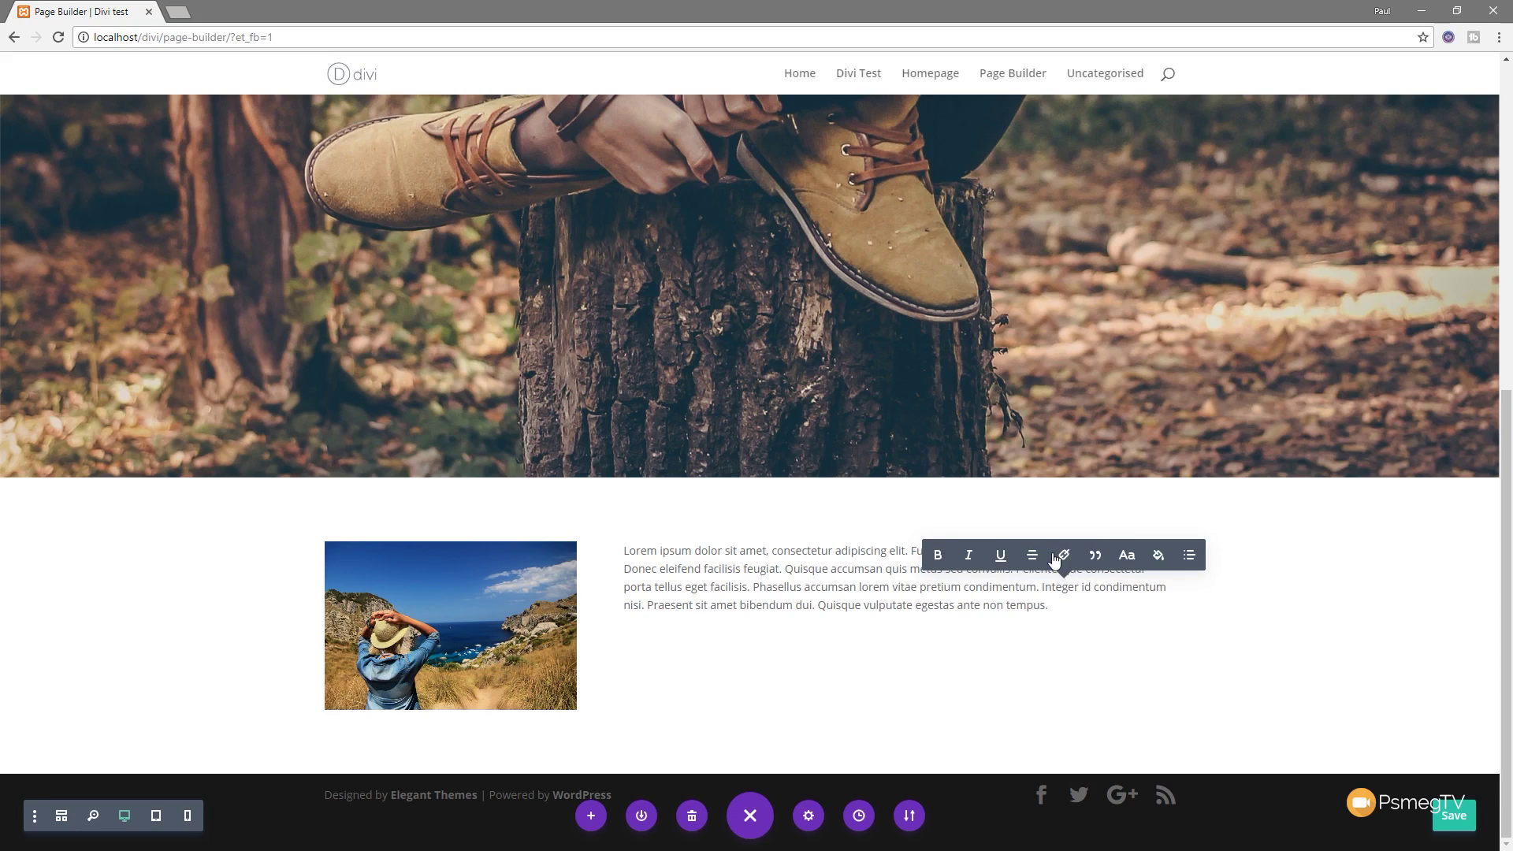
key("ctrl+s")
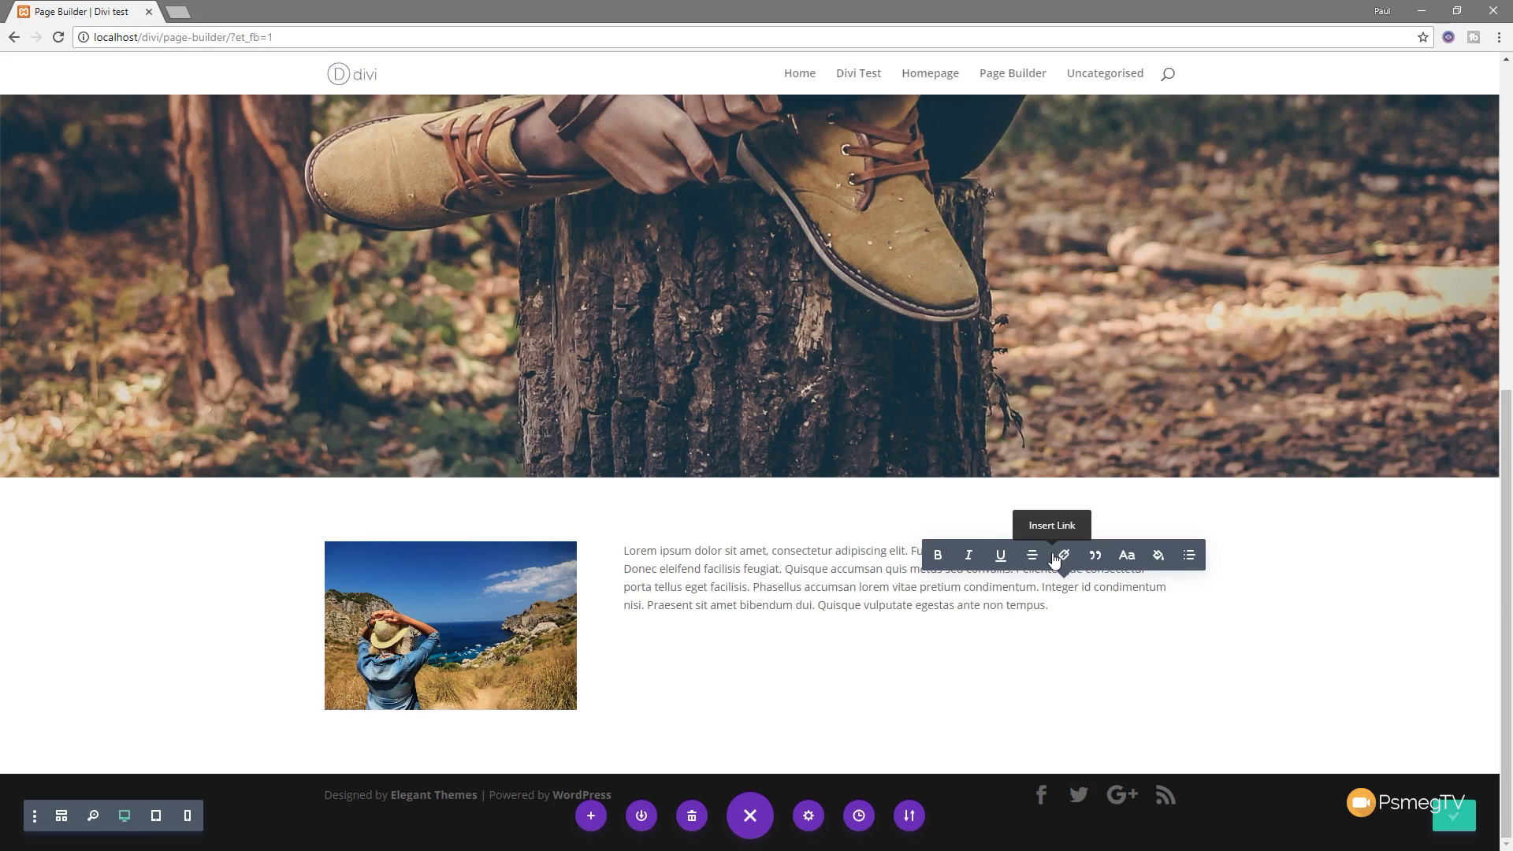
Copy the whole Lorem ipsum paragraph, paste it as a second paragraph below, and save the page
left_click(1058, 606)
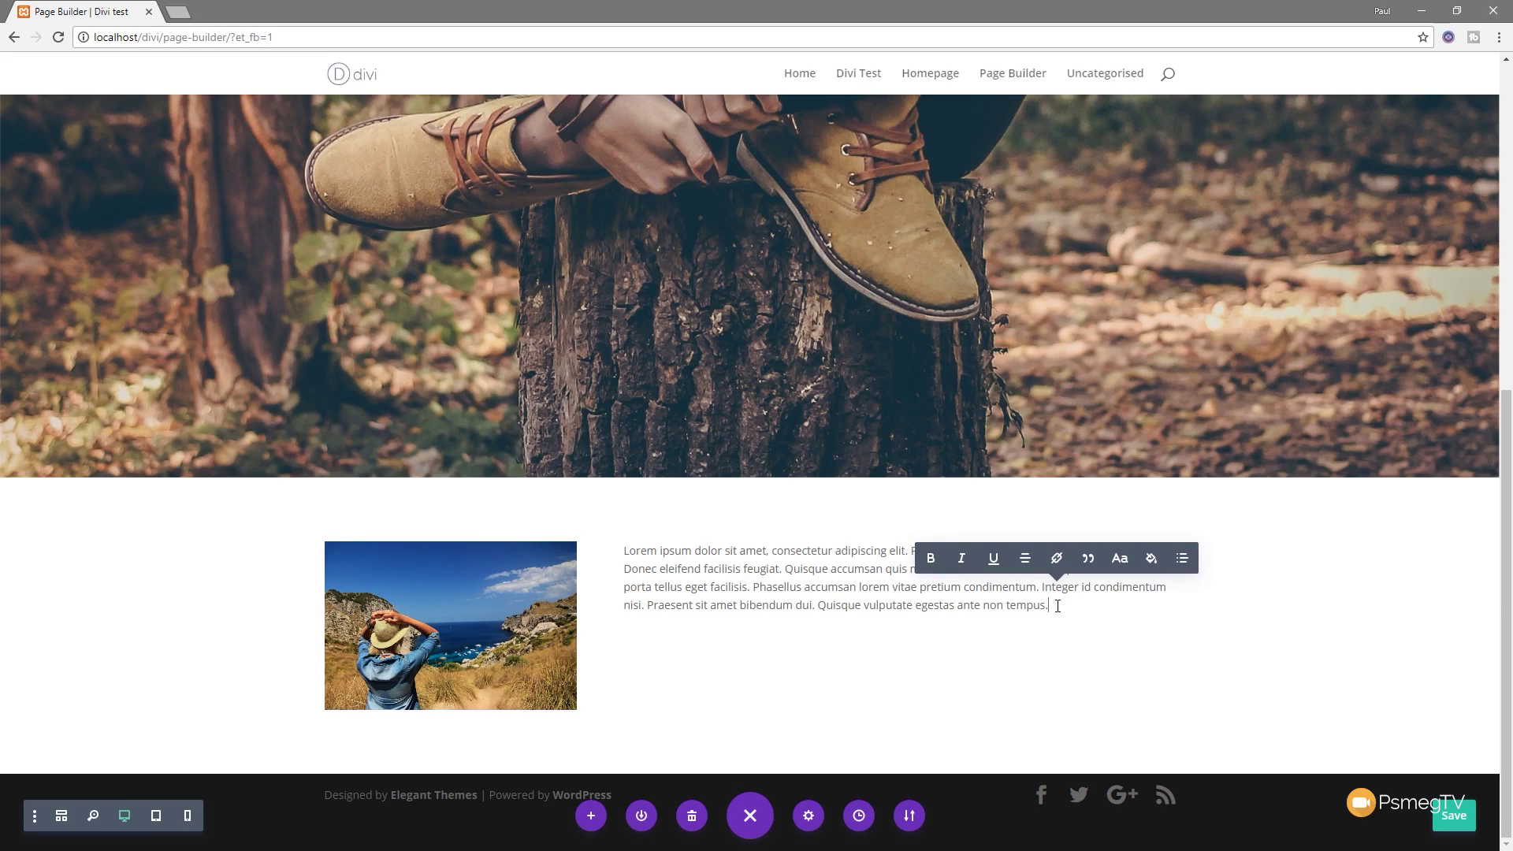
left_click_drag(1058, 606, 625, 557)
key("ctrl+c")
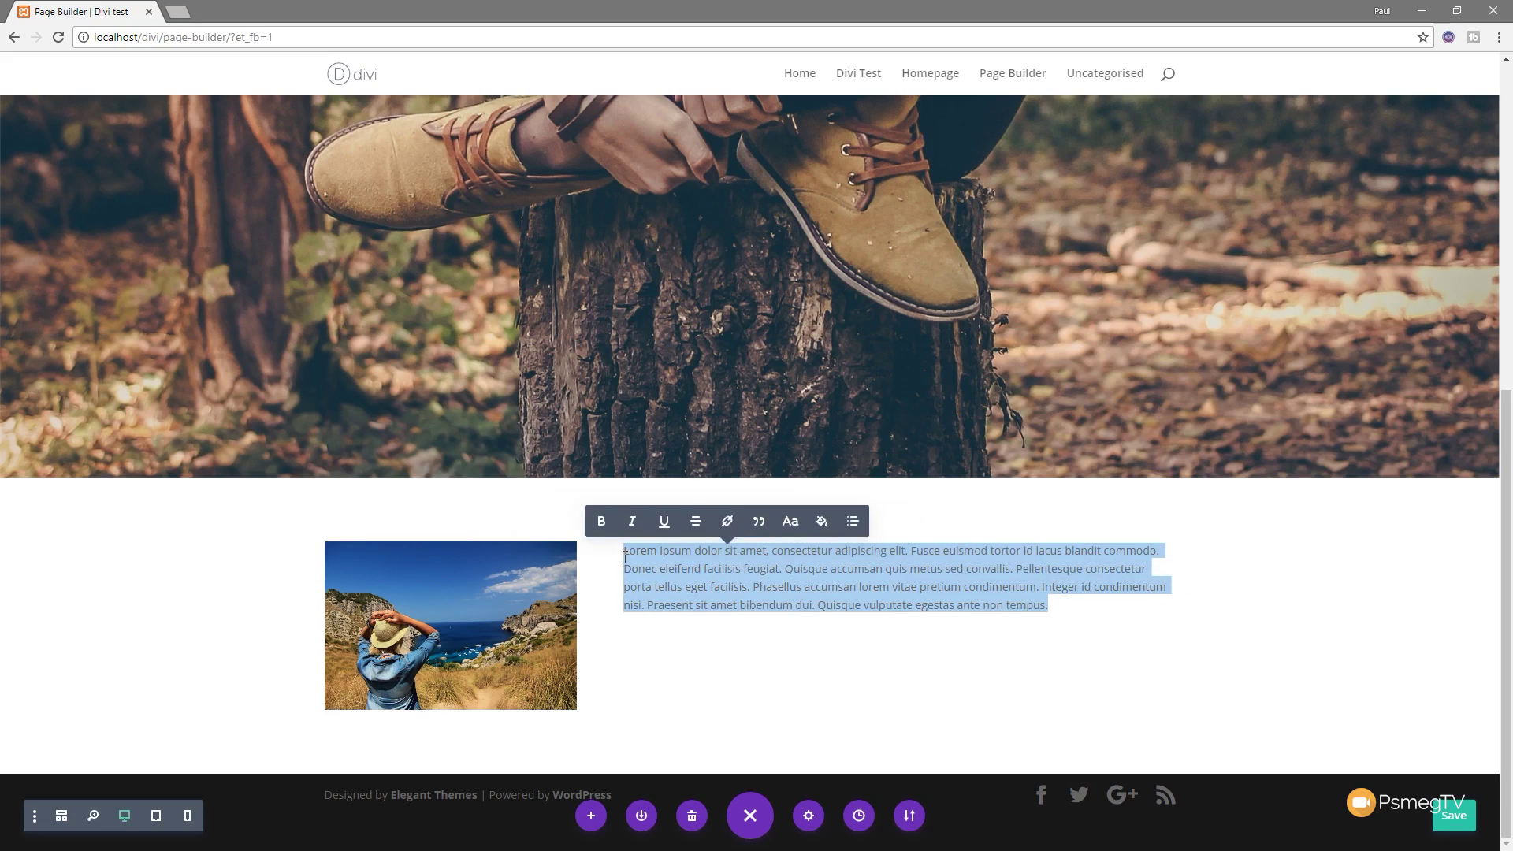
left_click(1070, 624)
left_click(1070, 619)
key("ctrl+v")
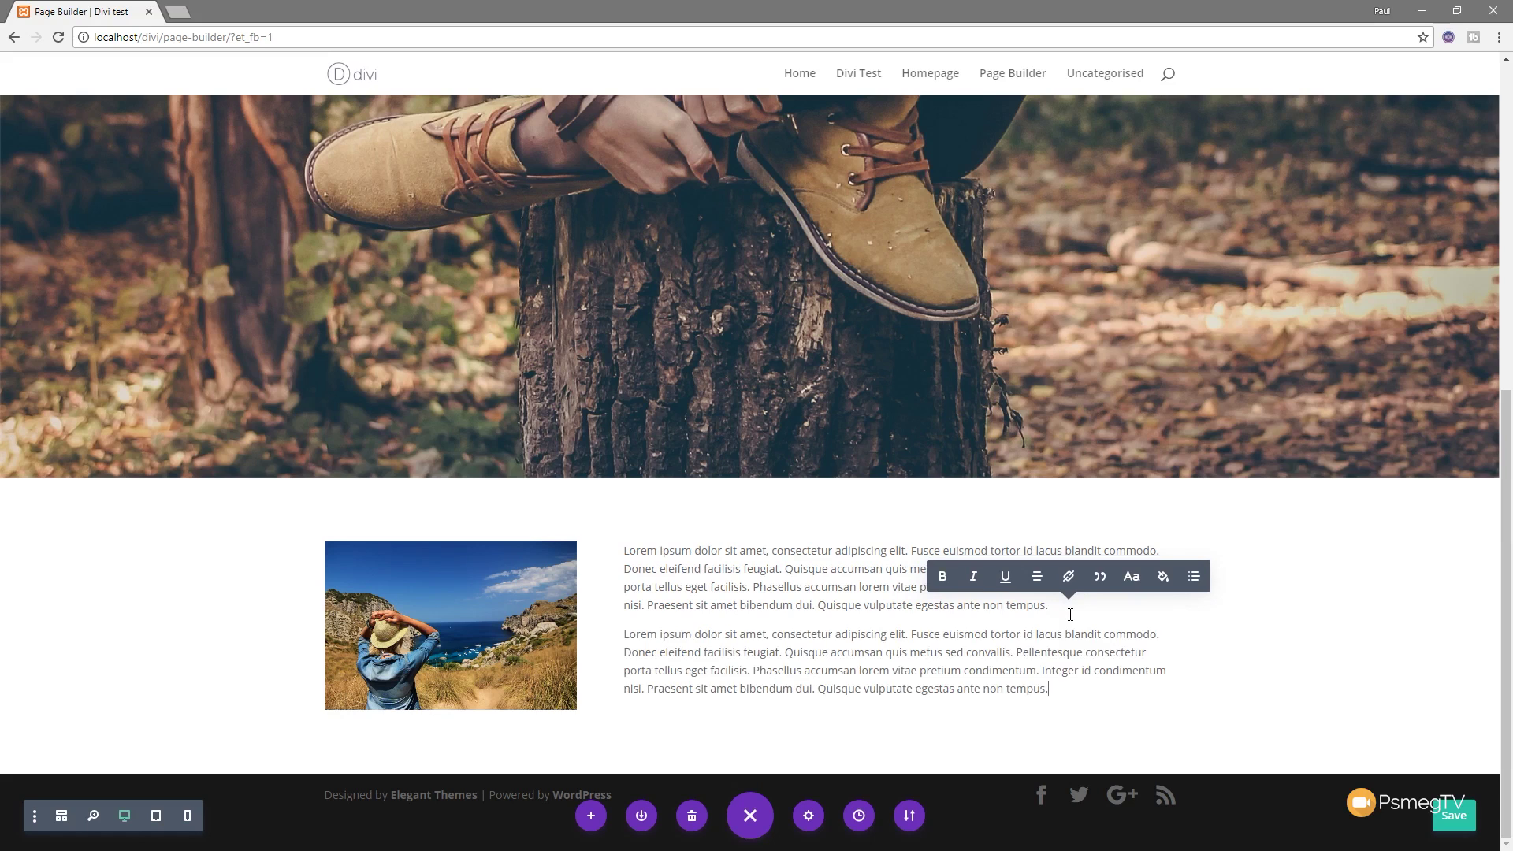
left_click(1321, 650)
left_click(1450, 821)
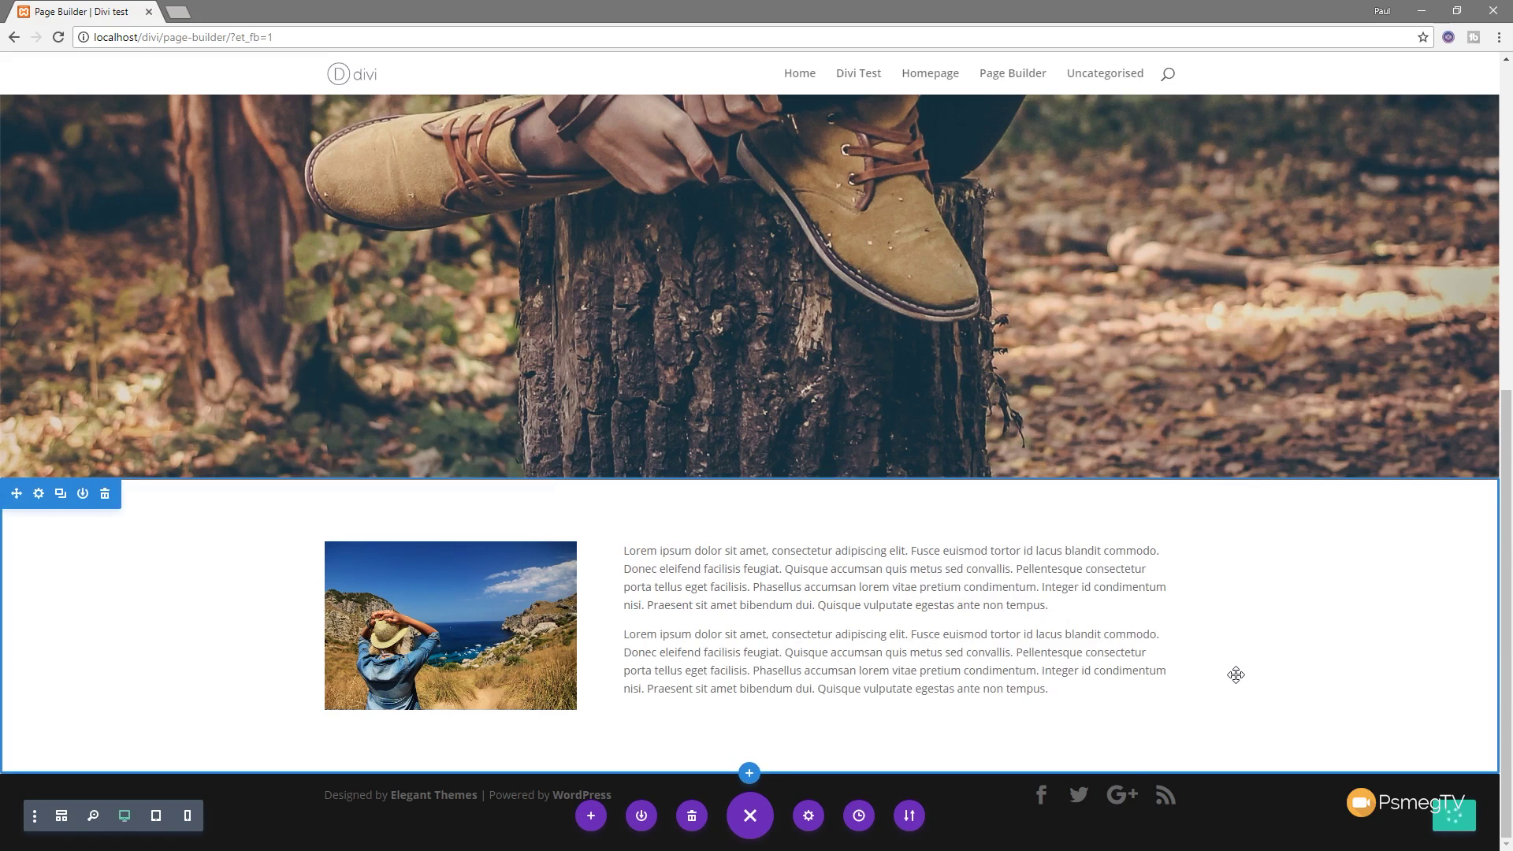
Review the page layout from the fullwidth image at the top to the image and text row below
scroll(1235, 675, "up", 2)
scroll(1235, 675, "up", 6)
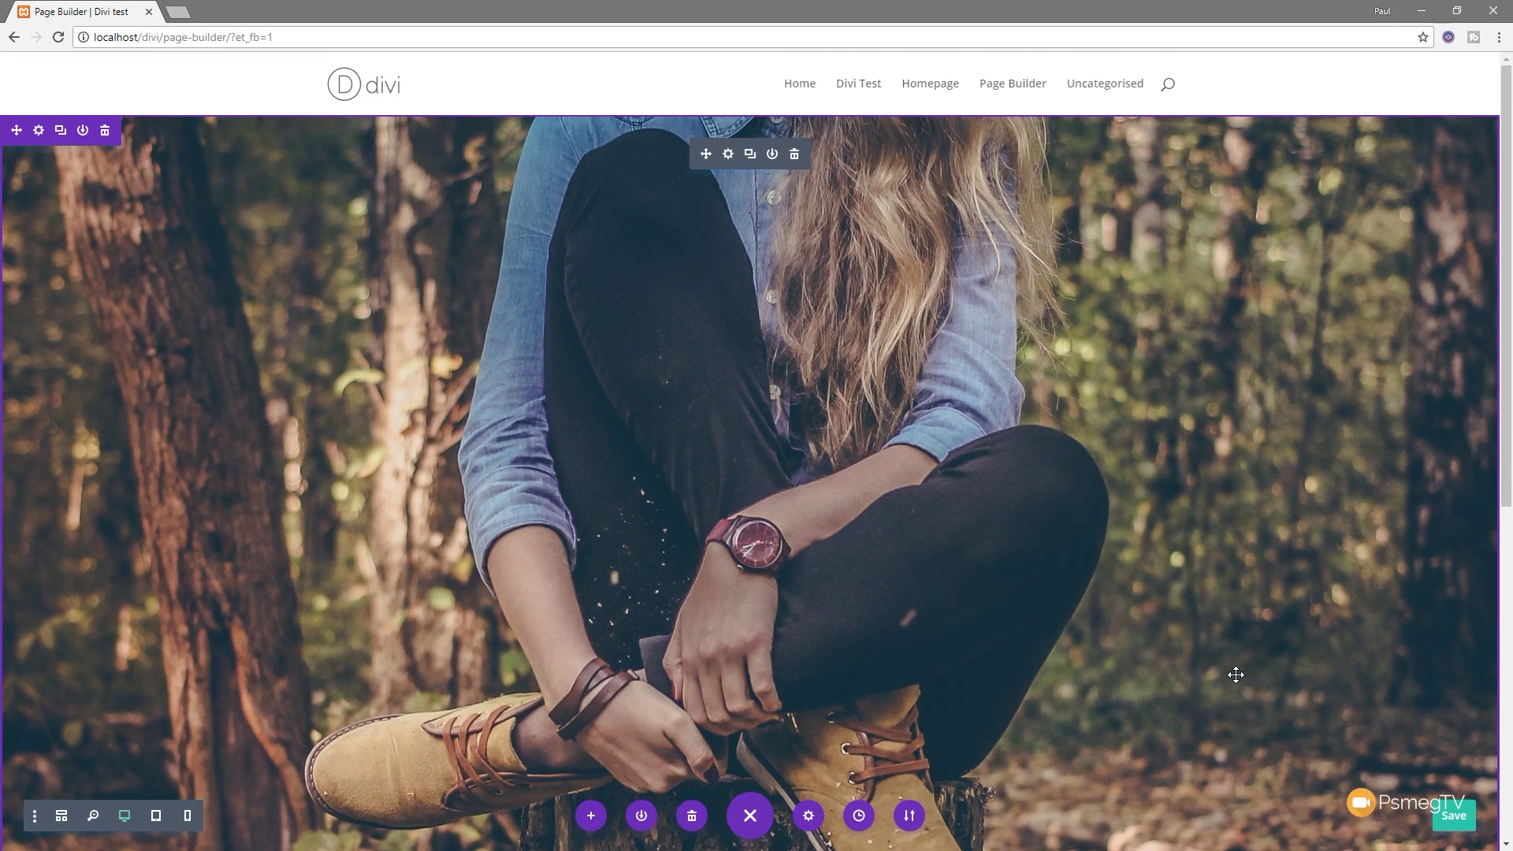
scroll(1202, 578, "down", 8)
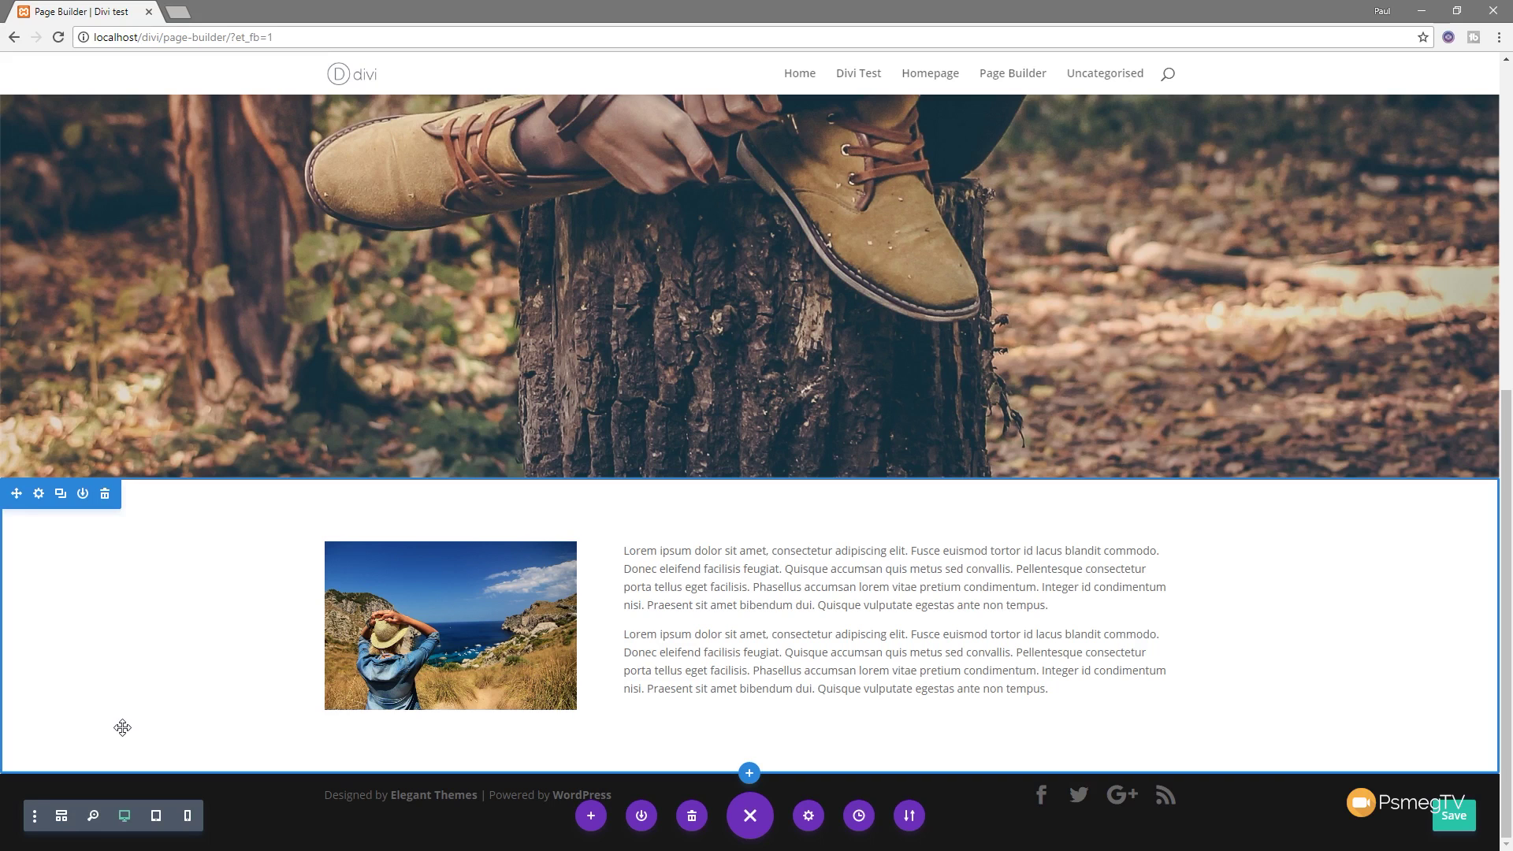
scroll(122, 727, "up", 6)
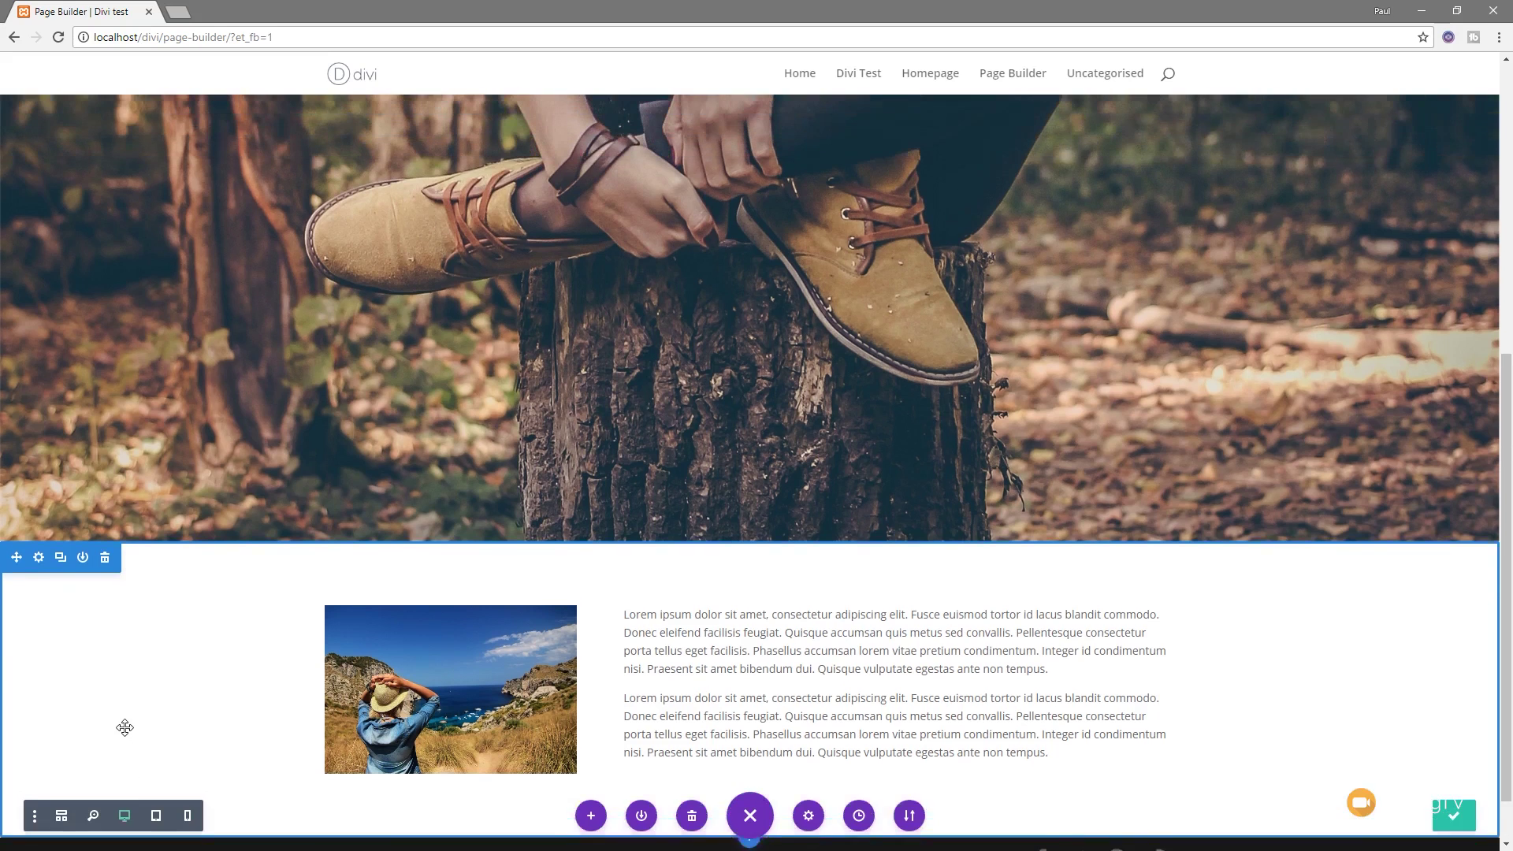
scroll(124, 727, "up", 2)
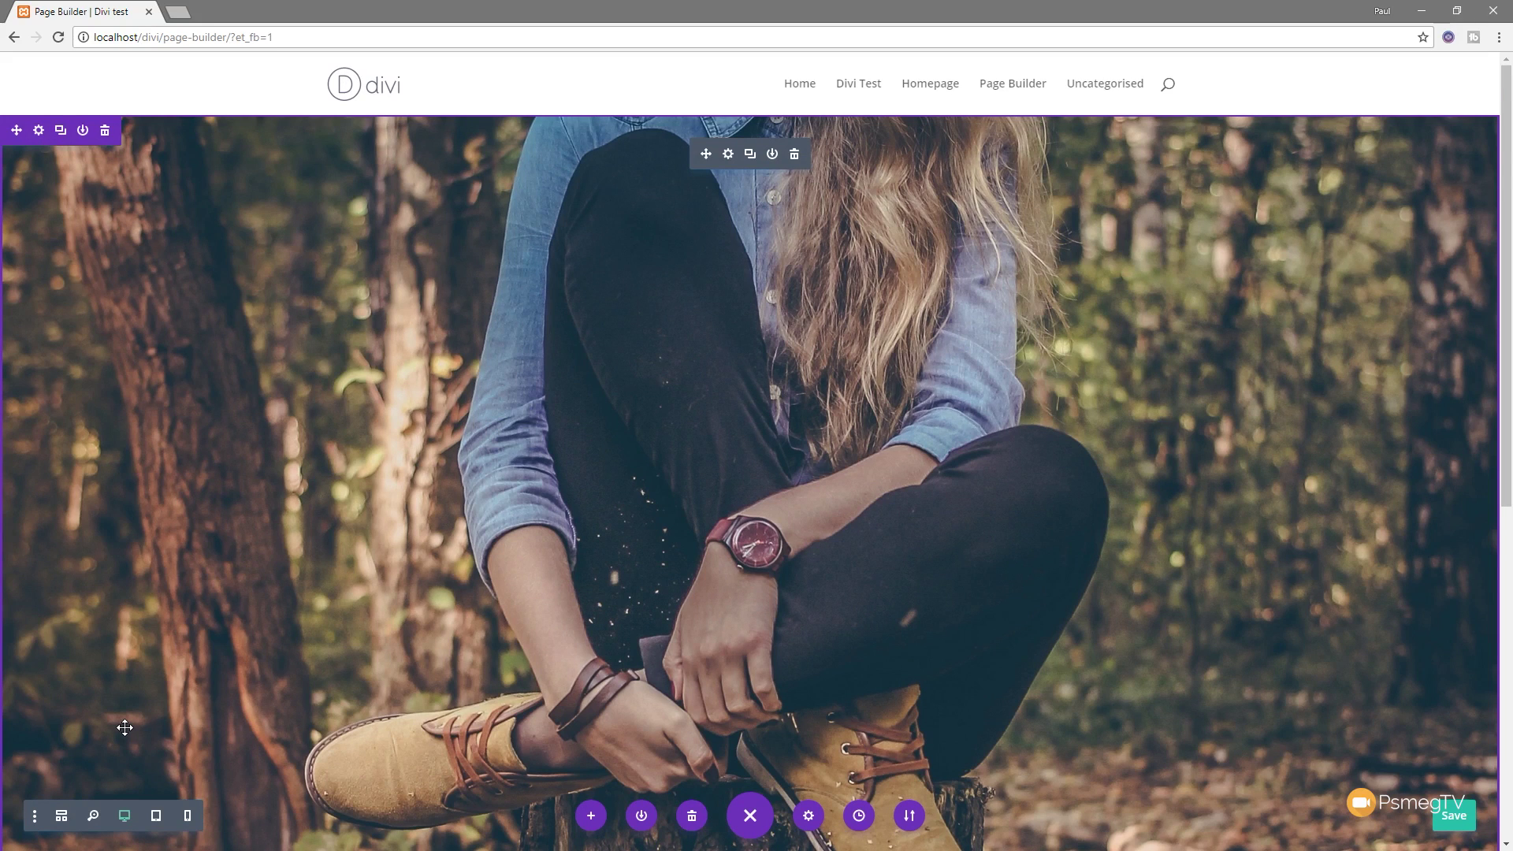
scroll(124, 728, "down", 4)
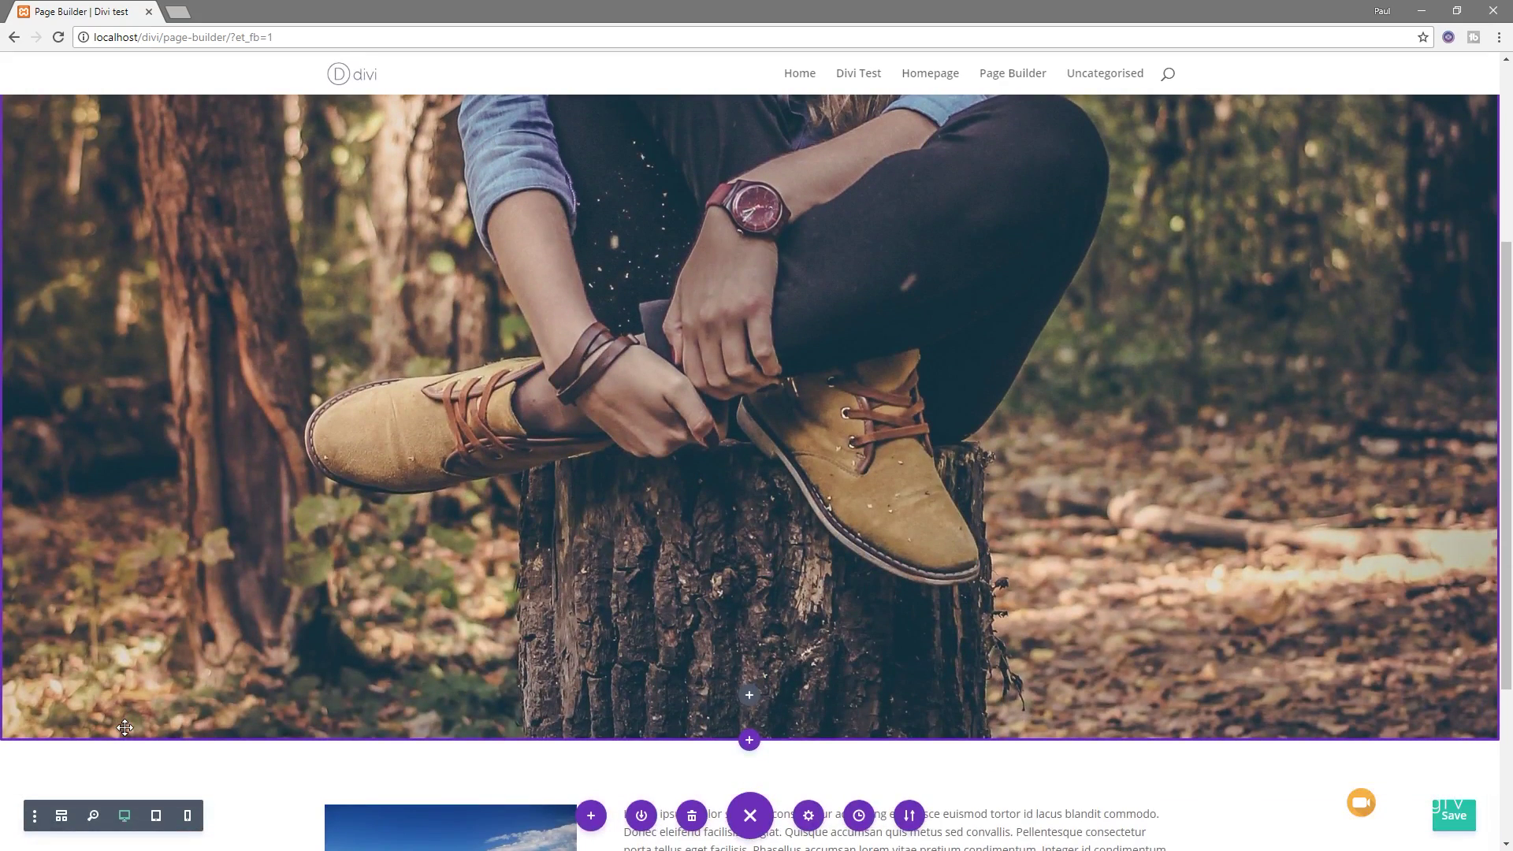
scroll(124, 727, "up", 4)
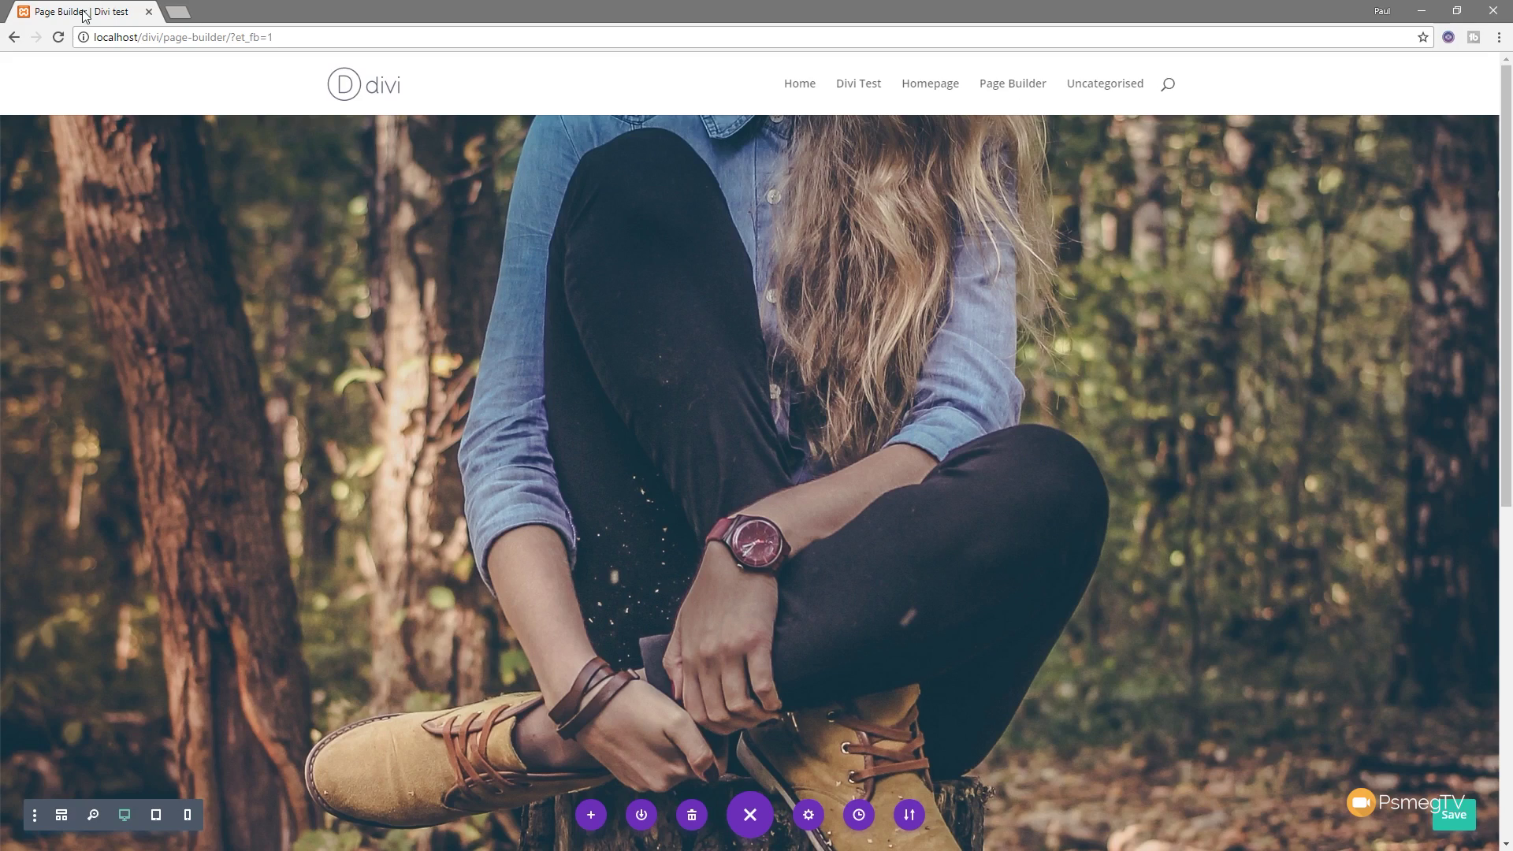